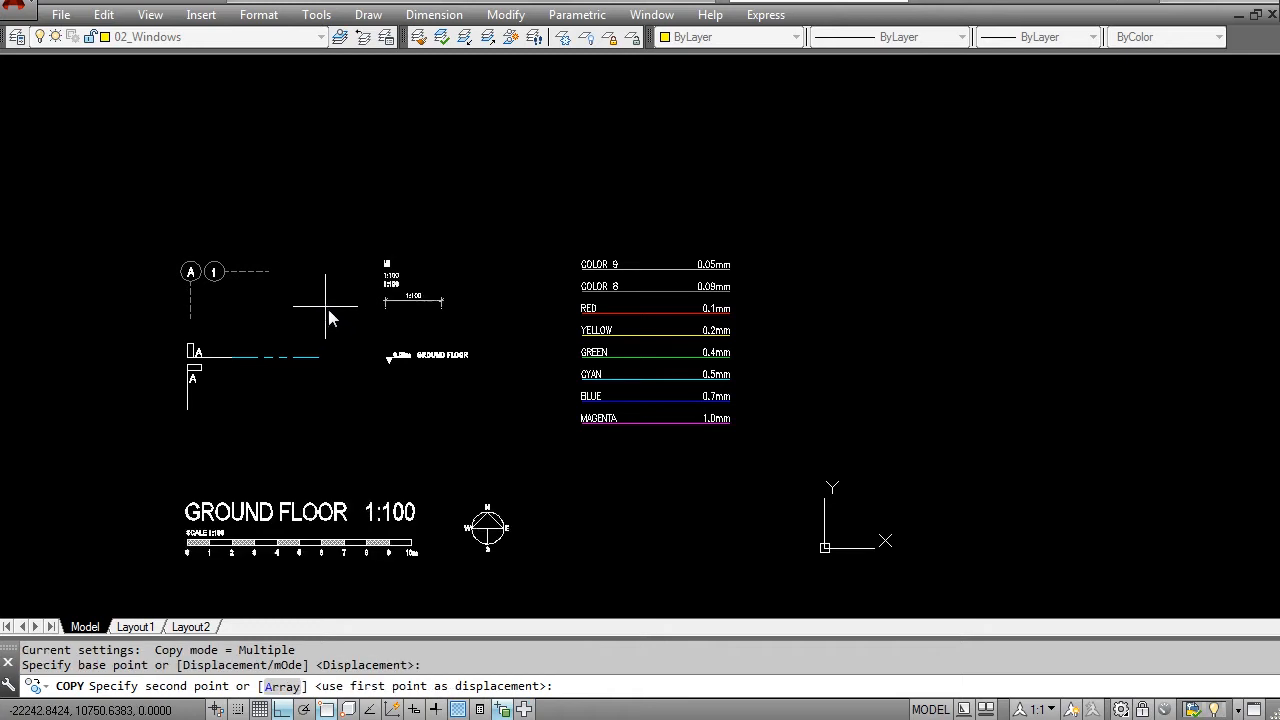
Turn Ortho off and place the copied text samples, dimension sample, title, scale bar and north arrow beside the floor plan's east wing
key("F8")
scroll(675, 215, "up", 5)
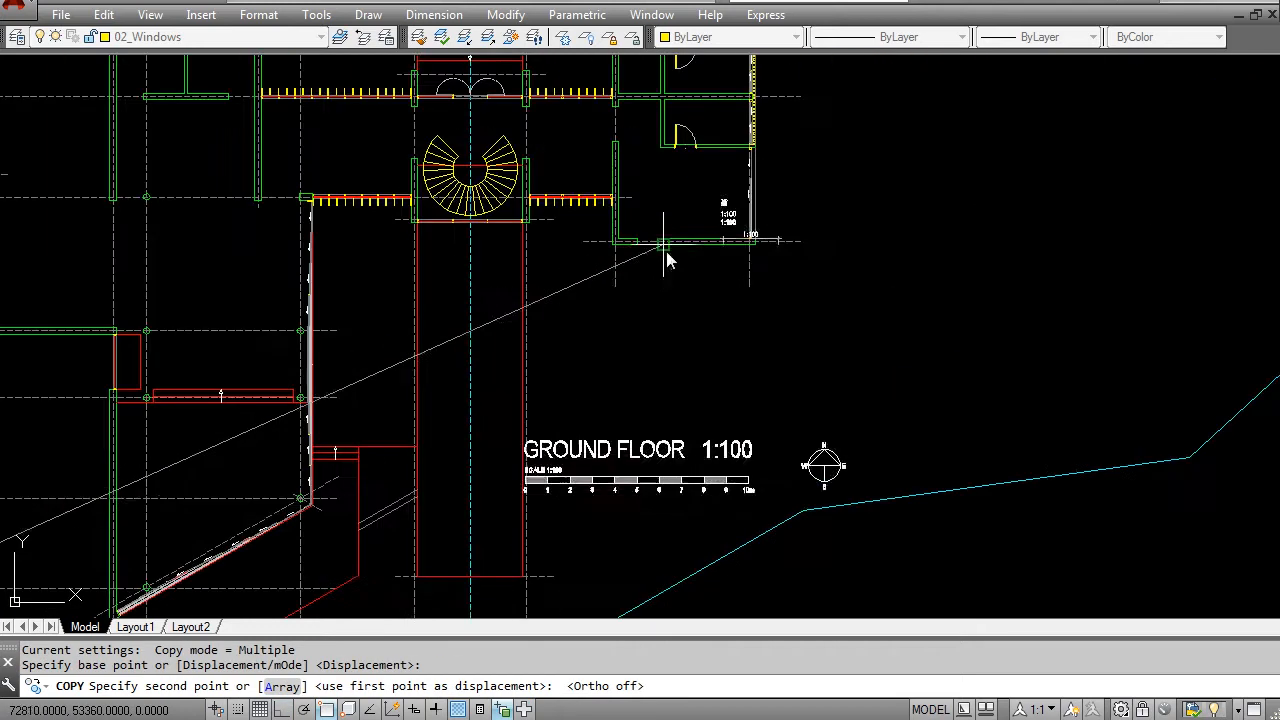
left_click(818, 182)
key("Escape")
scroll(805, 256, "down", 4)
middle_click_drag(765, 260, 488, 355)
mouse_move(386, 443)
middle_mouse_down()
mouse_move(523, 294)
mouse_move(471, 274)
middle_mouse_up()
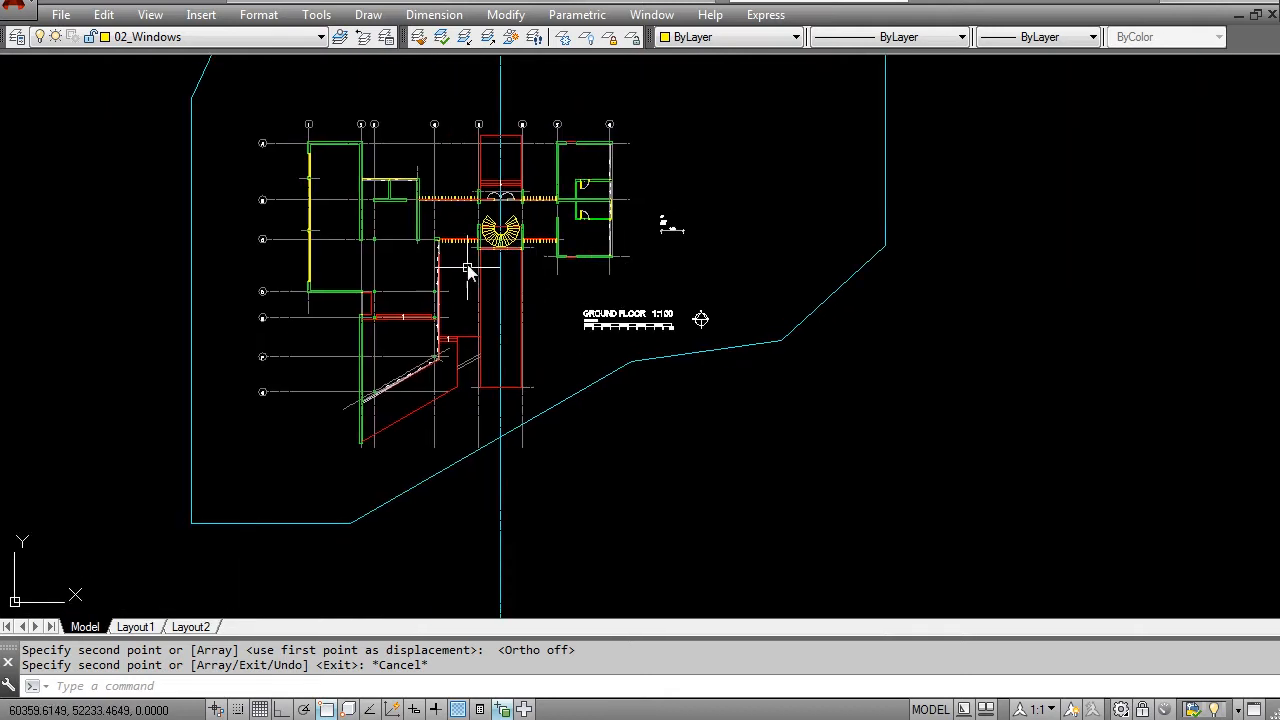
Check the Layout1 sheet and return to model space
left_click(136, 627)
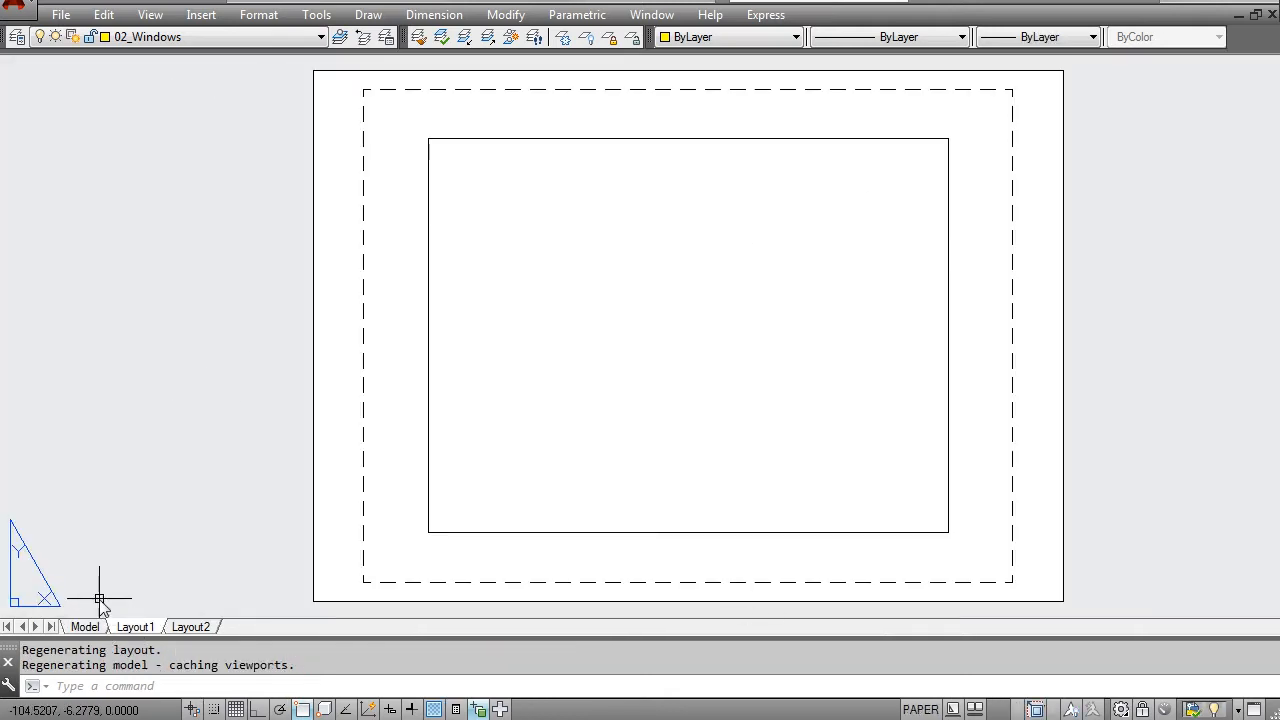
left_click(85, 627)
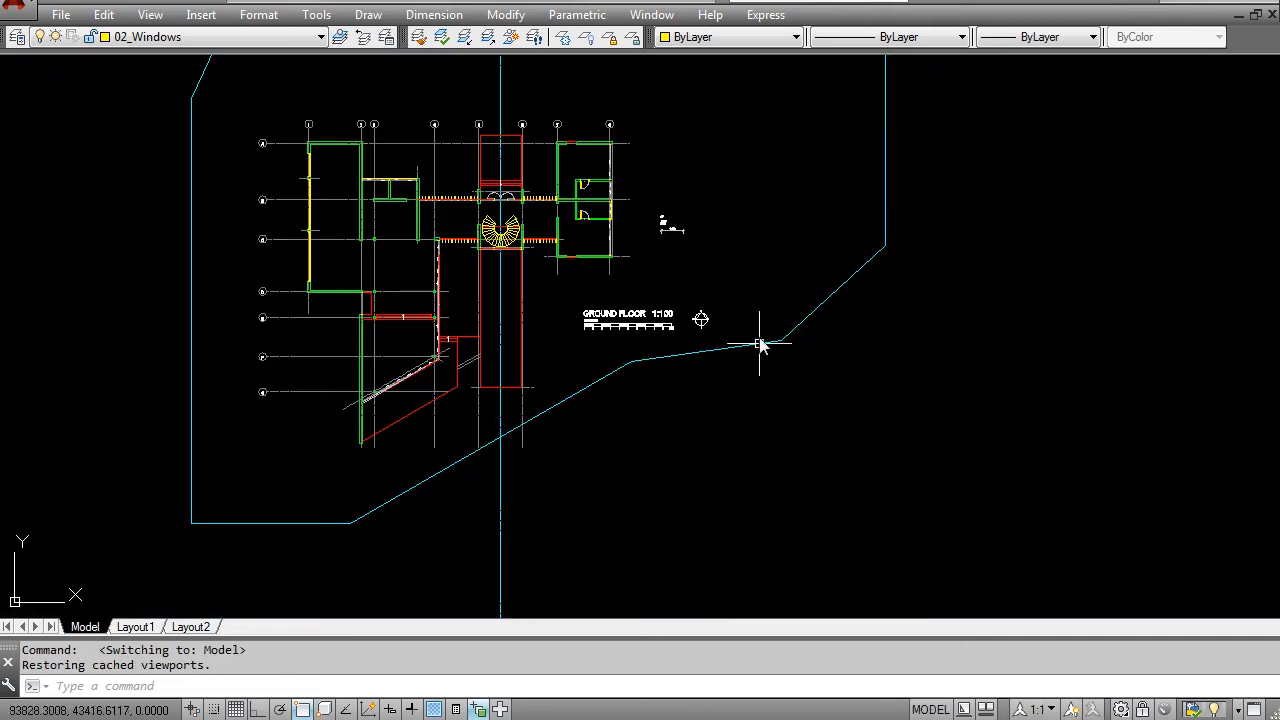
key("Escape")
Move the GROUND FLOOR title, scale bar and north arrow together to just below the site boundary line
scroll(585, 322, "up", 2)
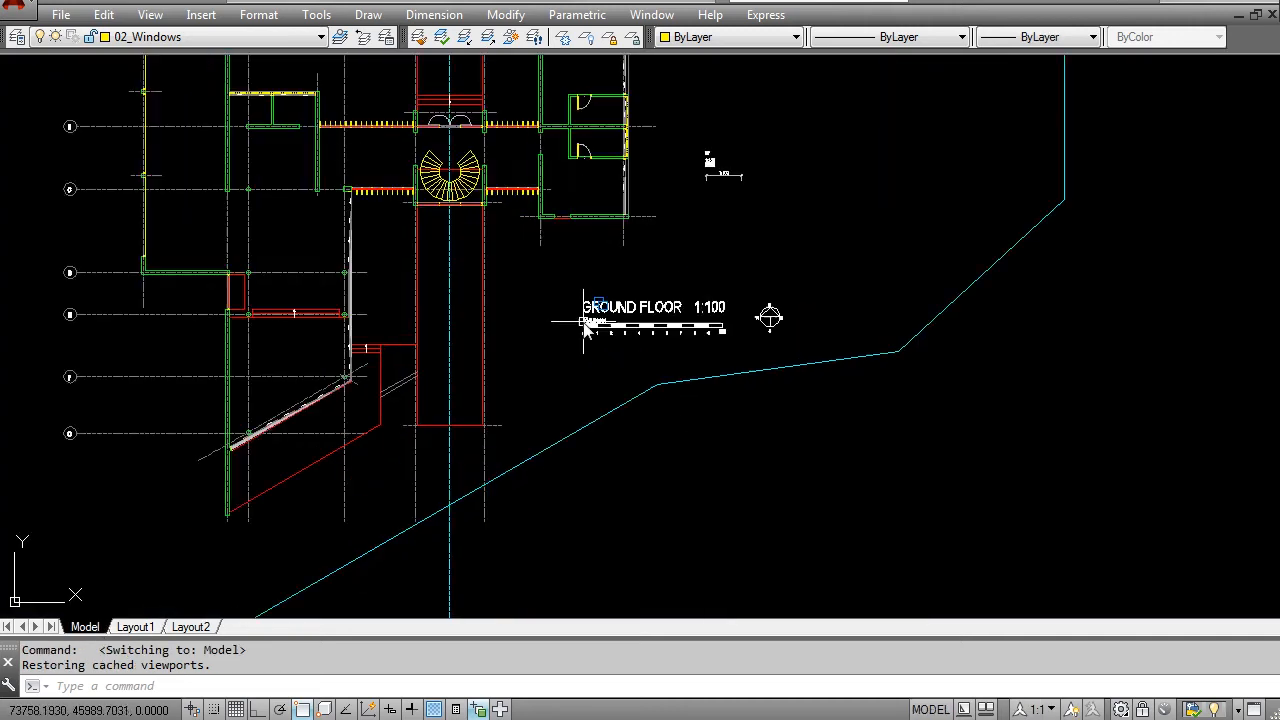
type("m")
key("Return")
left_click(552, 282)
left_click(815, 363)
key("Return")
left_click(867, 407)
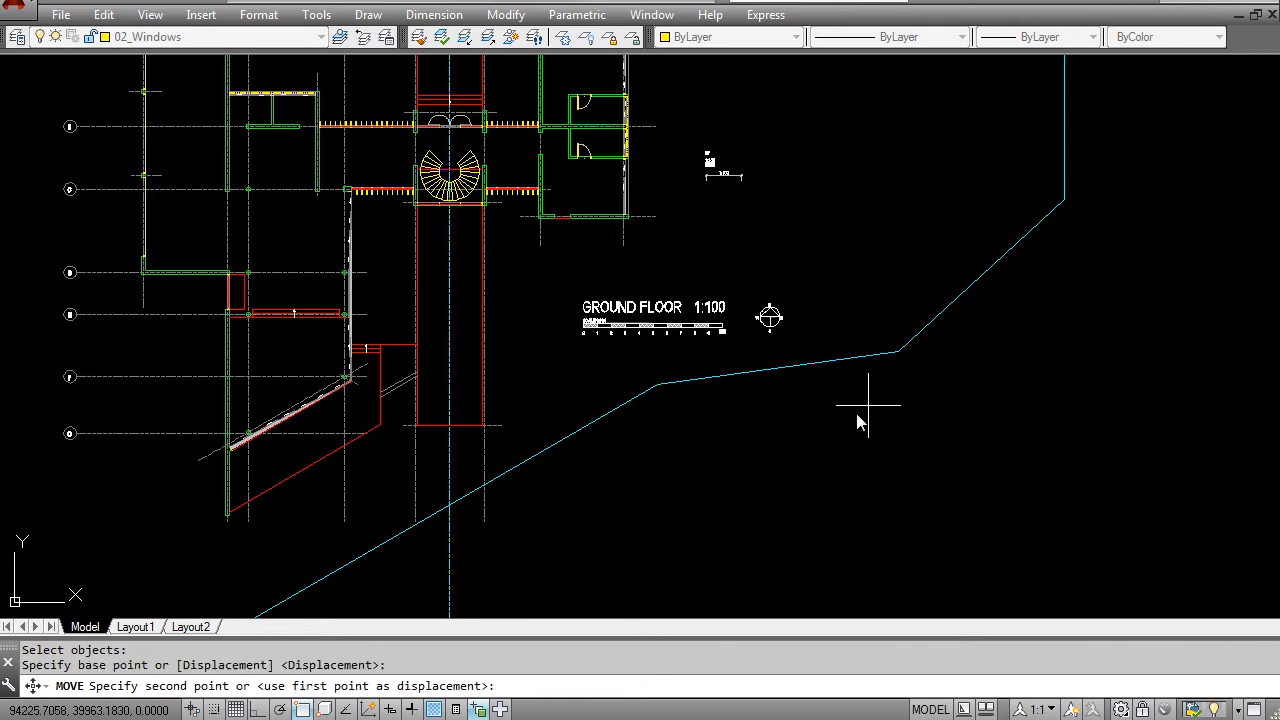
left_click(824, 542)
key("Escape")
key("Escape")
Move the title, scale bar and north arrow slightly further down so they clear the boundary line
type("m")
key("Return")
left_click(530, 428)
left_click(781, 509)
key("Return")
left_click(795, 500)
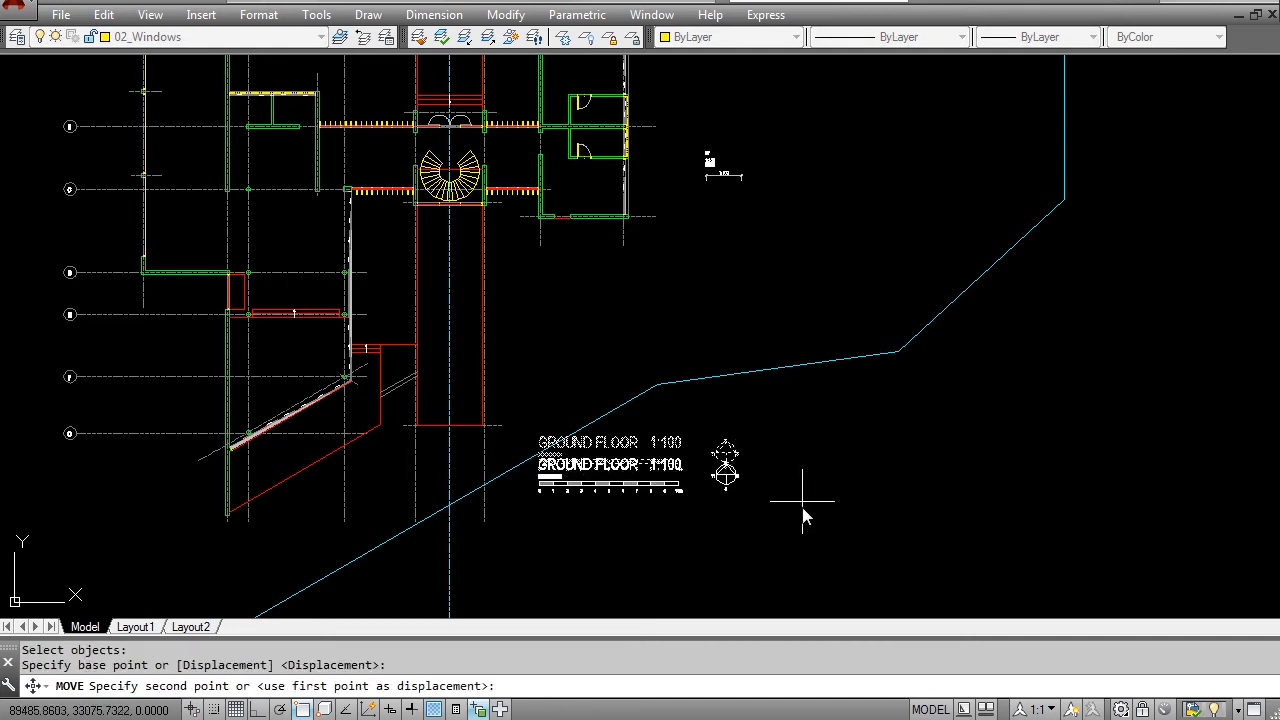
key("Escape")
scroll(760, 495, "up", 4)
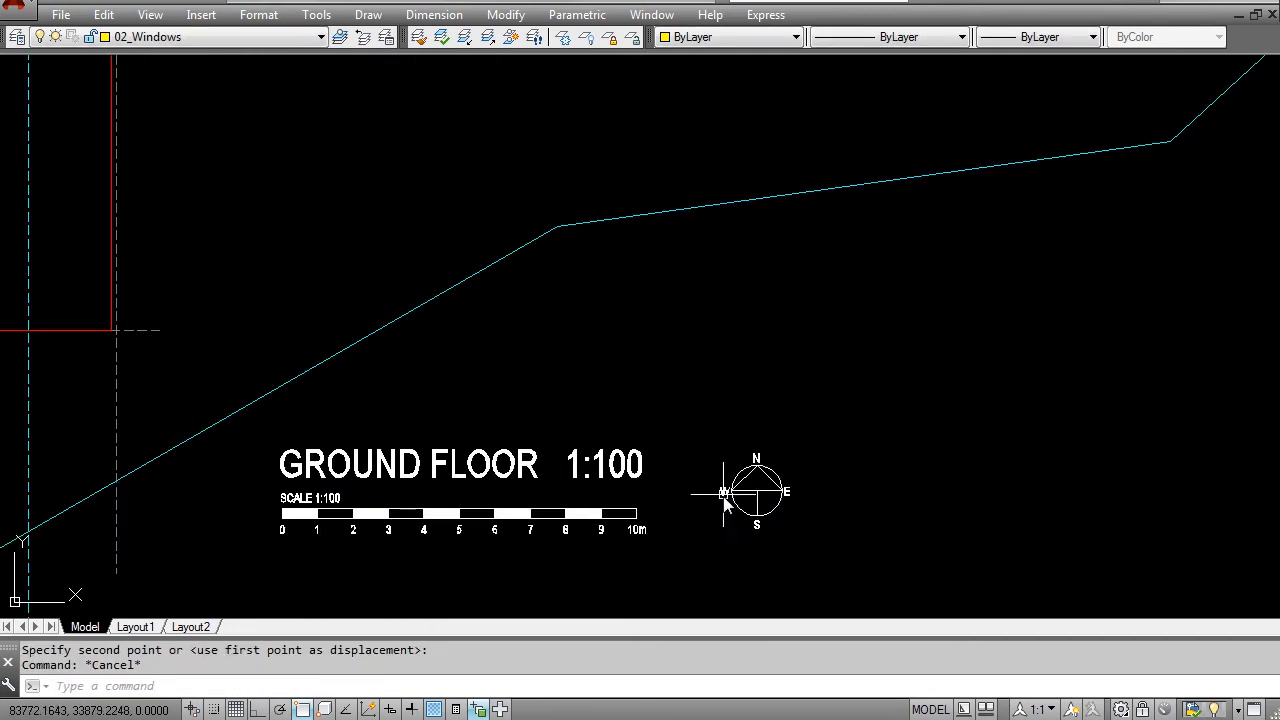
scroll(760, 417, "down", 2)
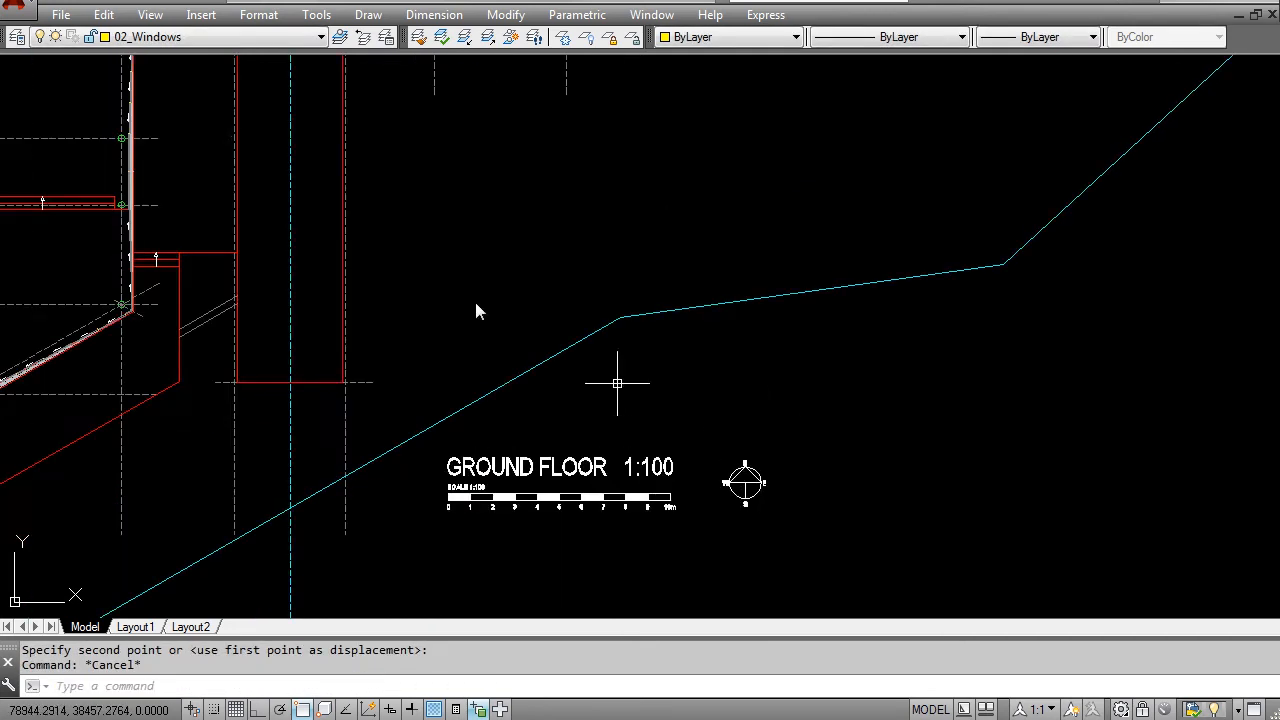
Turn on the 00_Contours layer and view the contours around the whole site
left_click(175, 37)
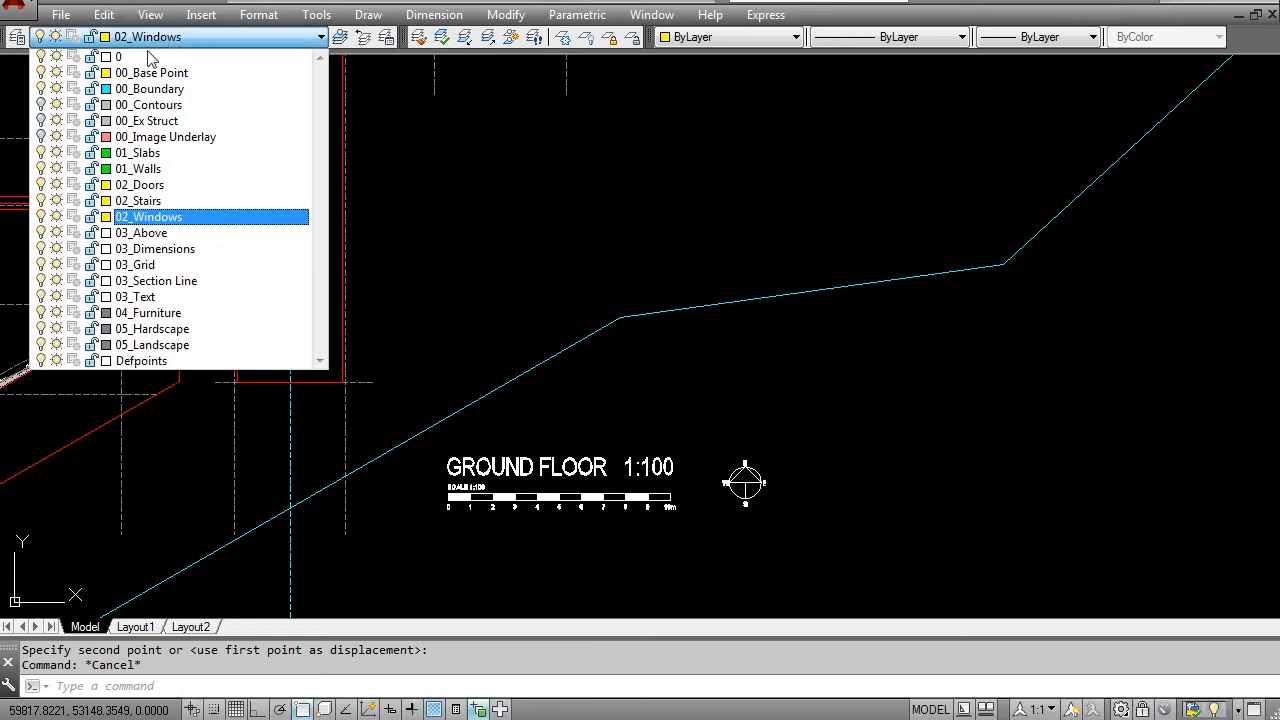
left_click(40, 105)
left_click(704, 149)
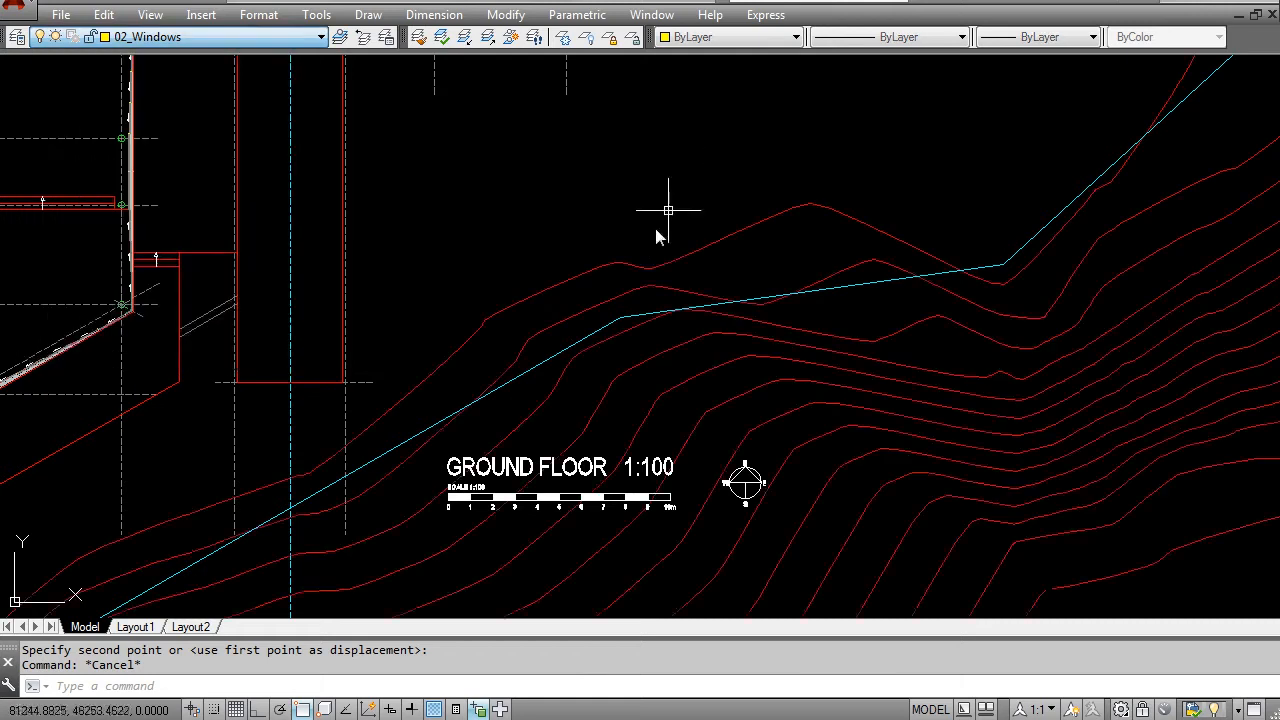
scroll(646, 264, "down", 8)
middle_click_drag(752, 350, 708, 519)
scroll(731, 422, "up", 2)
scroll(731, 422, "down", 2)
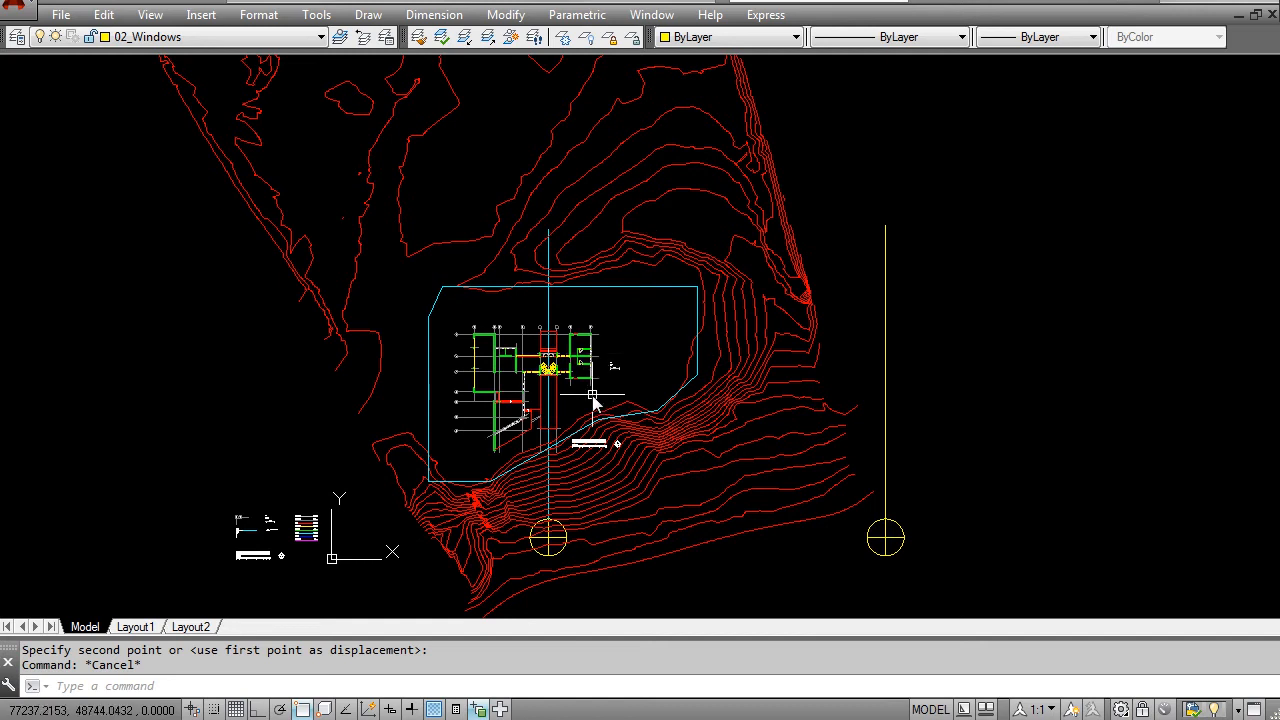
scroll(590, 410, "up", 2)
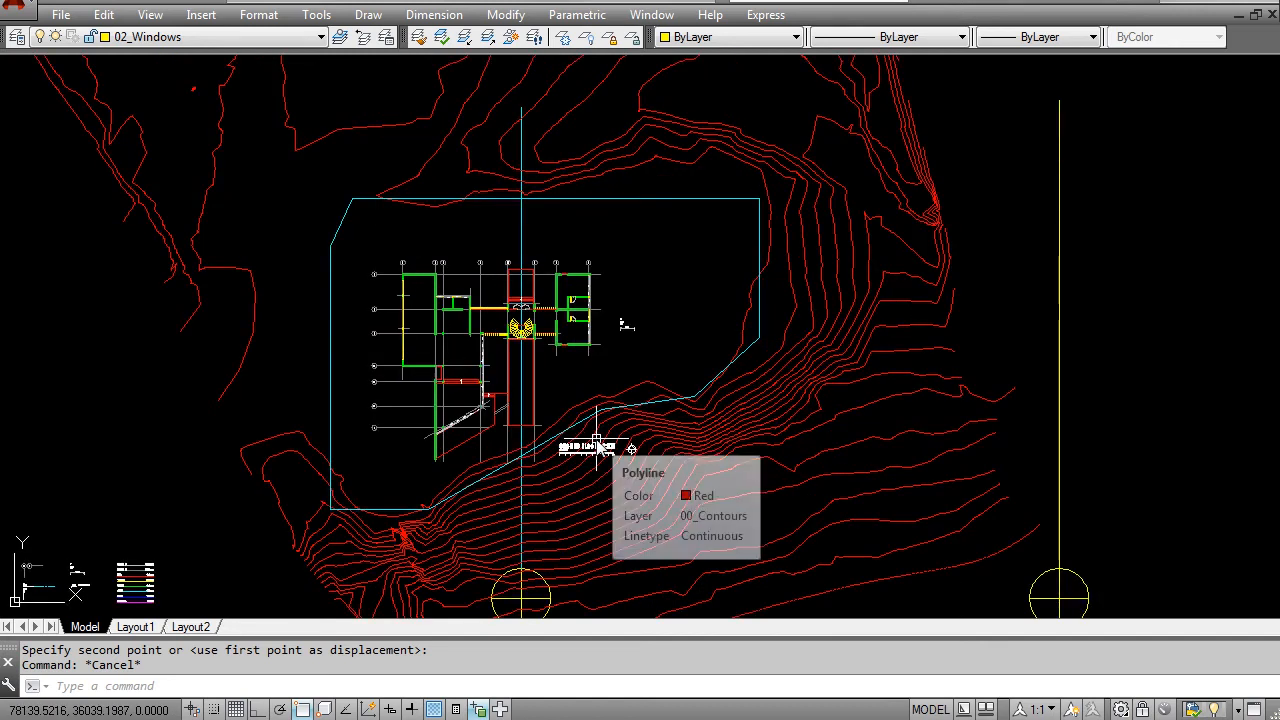
scroll(598, 440, "up", 2)
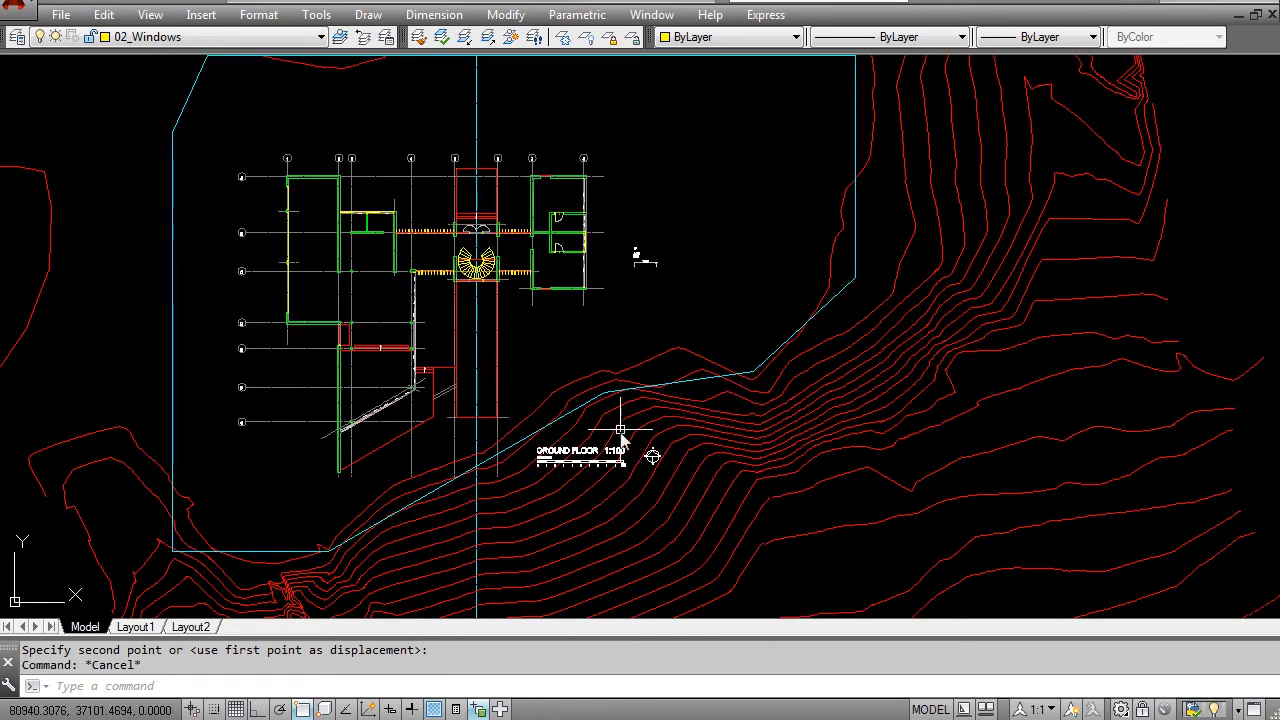
Rotate the north arrow counterclockwise about its centre until N points towards the left side of the plan
scroll(647, 455, "up", 4)
scroll(700, 497, "up", 2)
scroll(650, 437, "down", 2)
key("Escape")
scroll(650, 436, "up", 4)
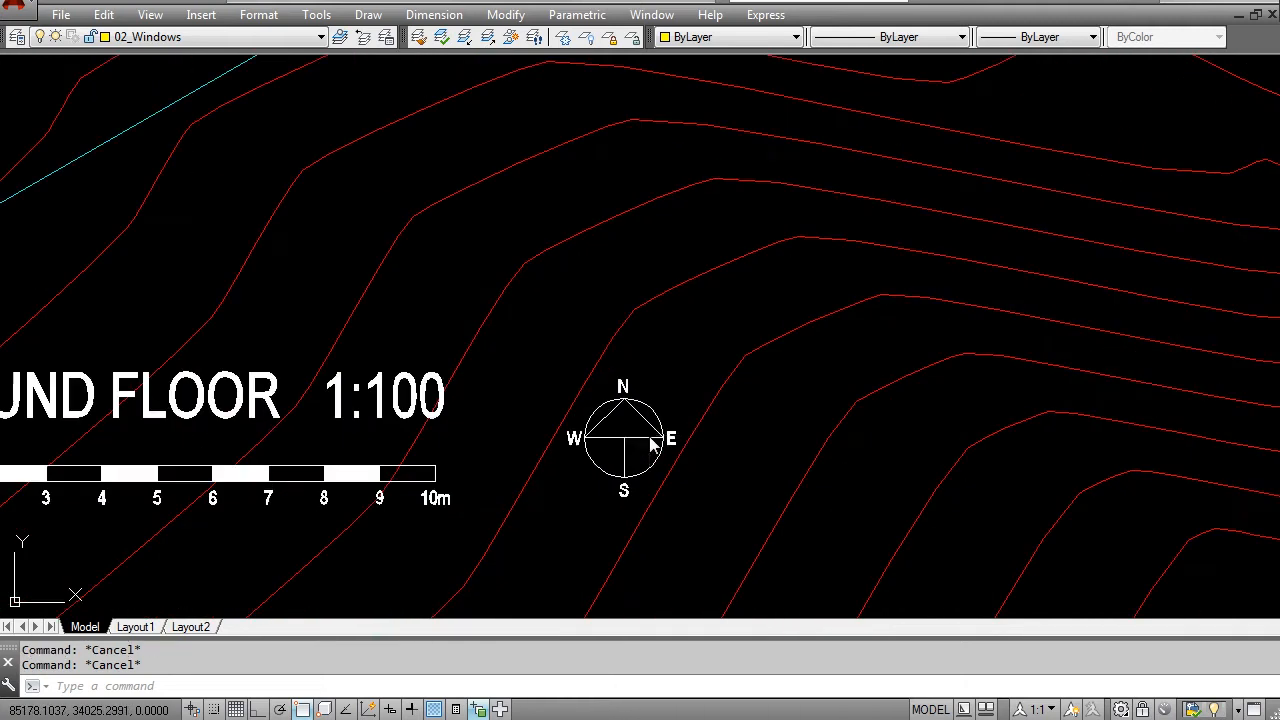
type("ro")
key("Return")
left_click(526, 350)
left_click(762, 560)
key("Return")
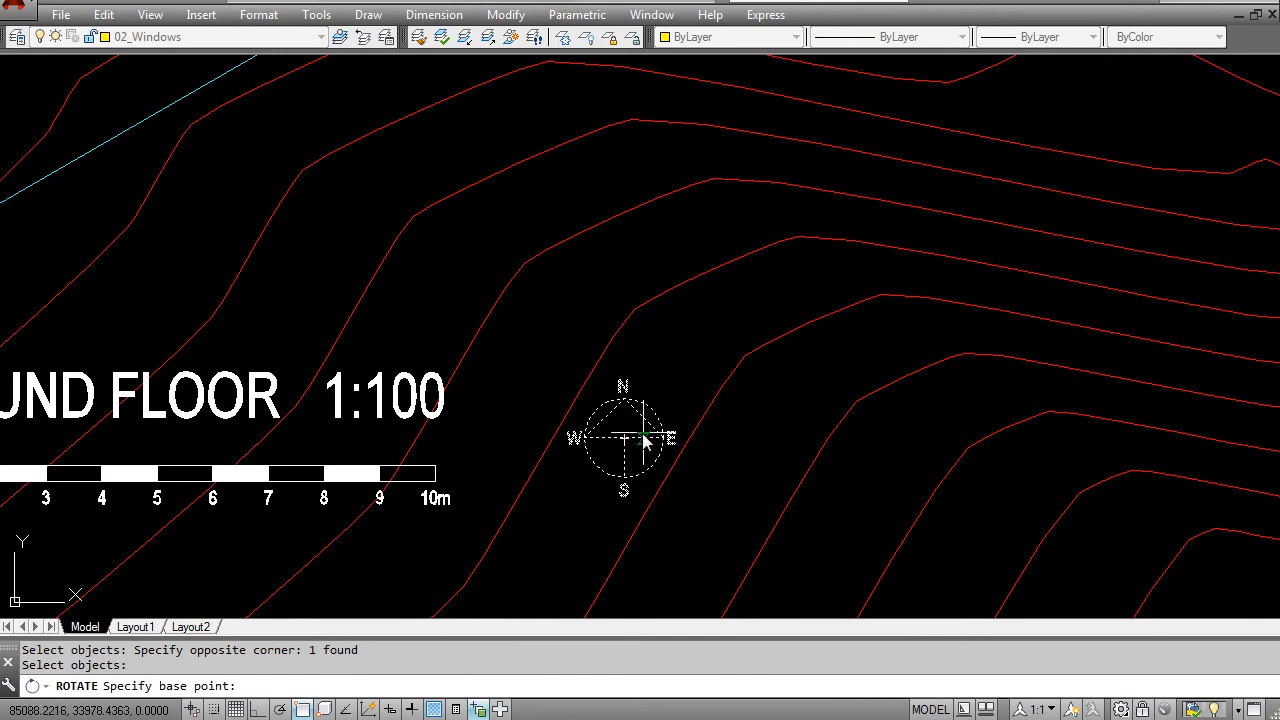
left_click(626, 440)
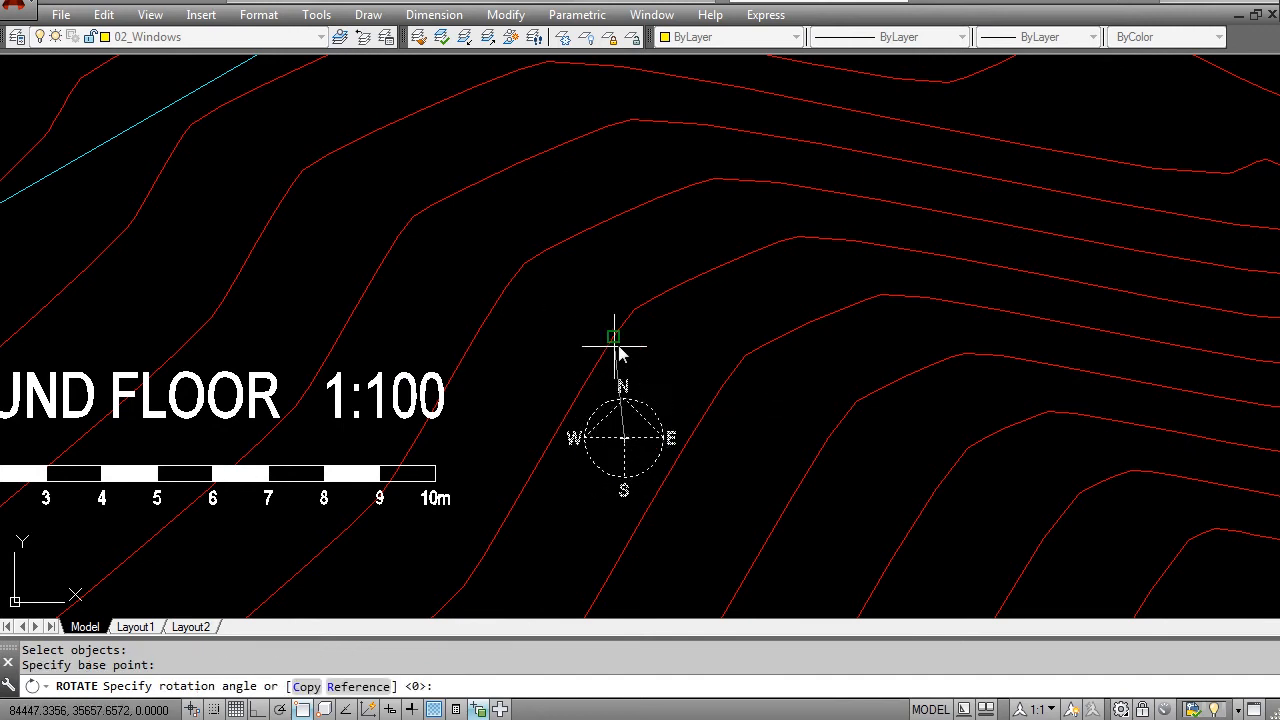
left_click(651, 285)
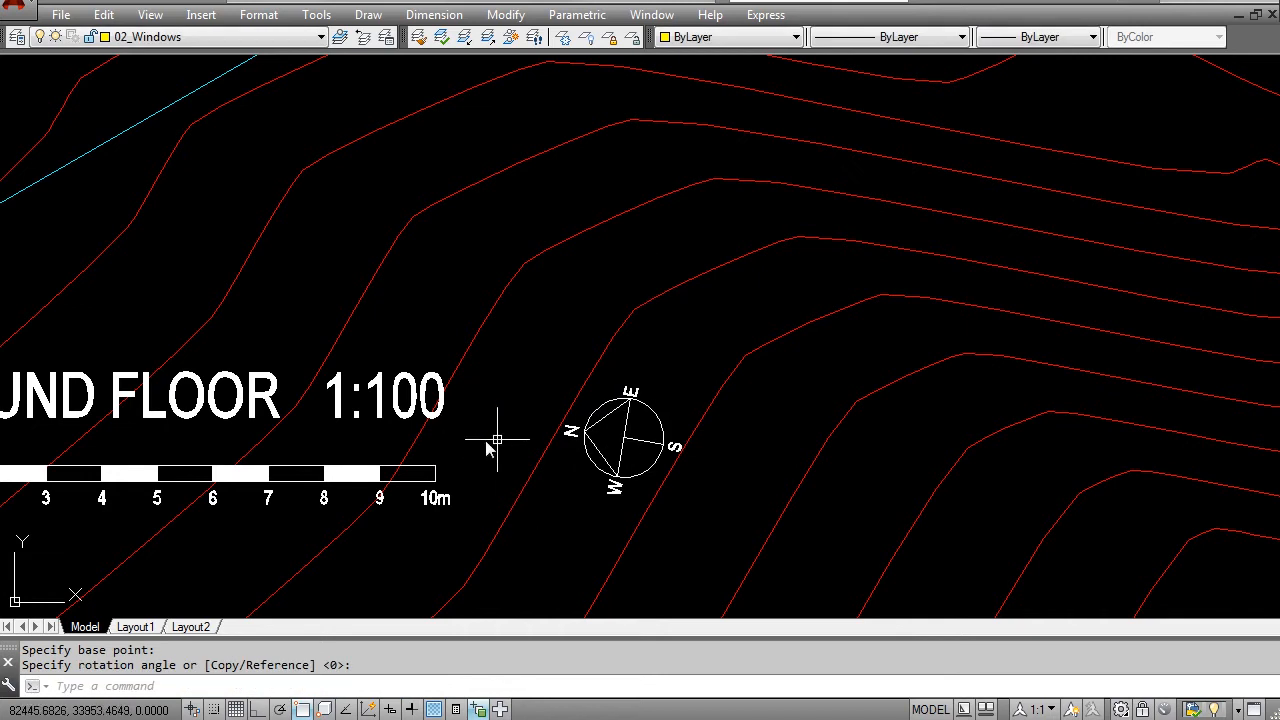
Examine the floor plan, its grid and the title with the rotated north arrow against the boundary and contours
scroll(480, 402, "down", 4)
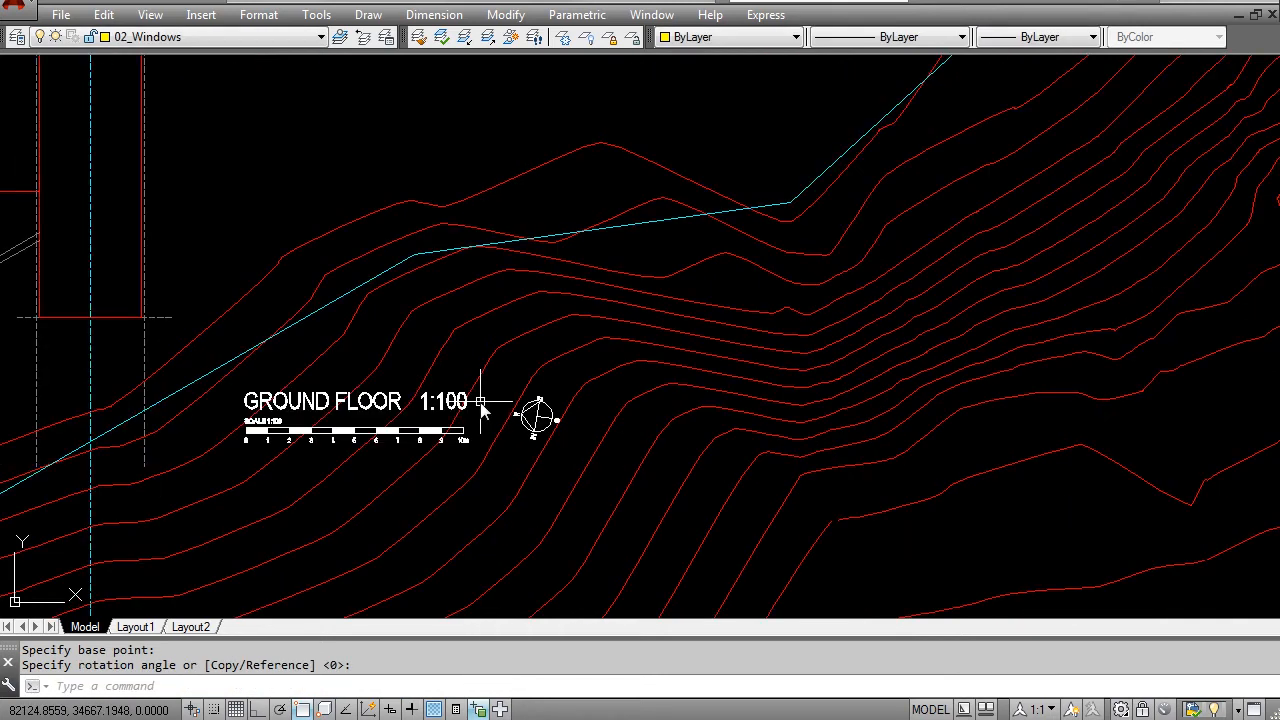
scroll(480, 402, "down", 2)
middle_click_drag(261, 383, 612, 400)
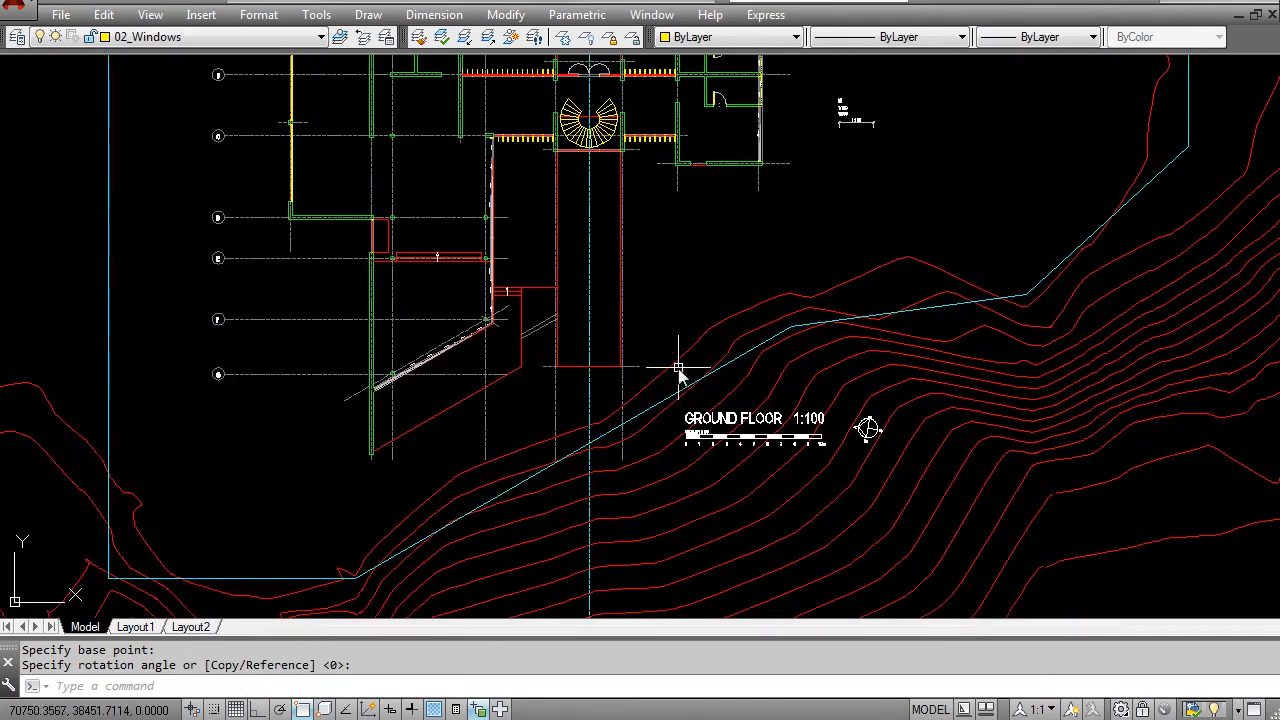
scroll(850, 463, "up", 4)
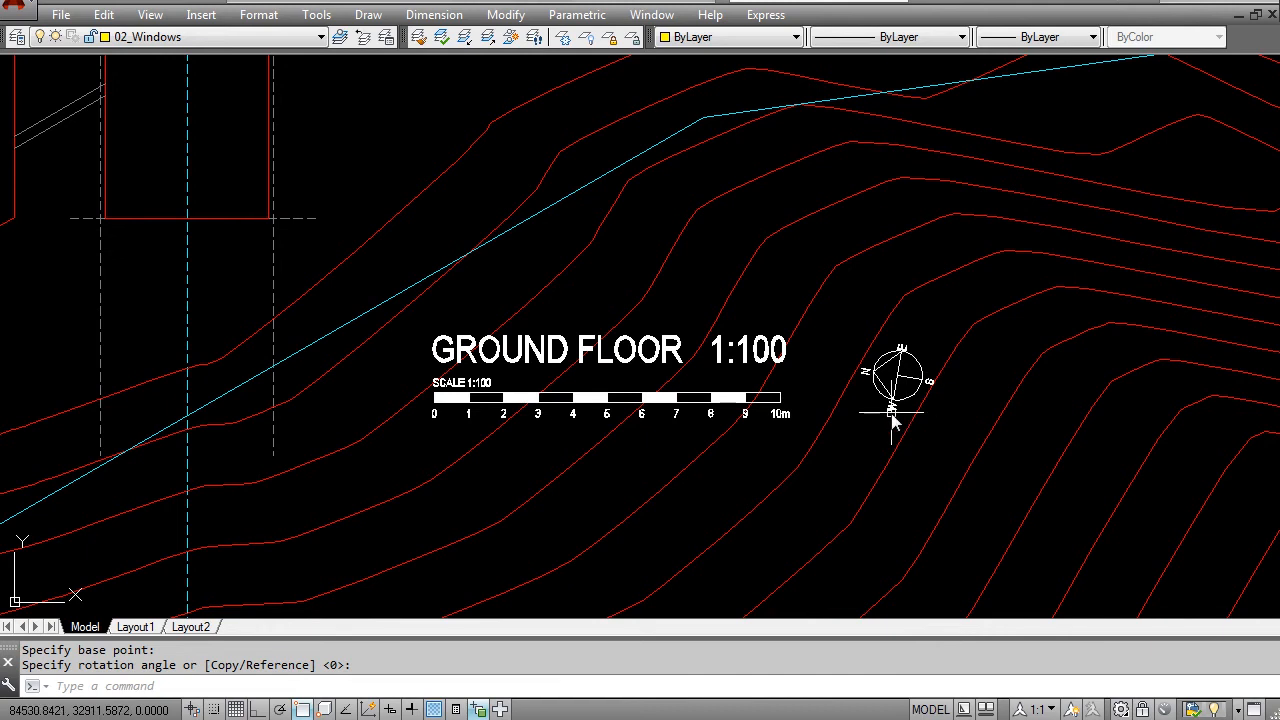
scroll(887, 408, "down", 4)
scroll(465, 343, "down", 5)
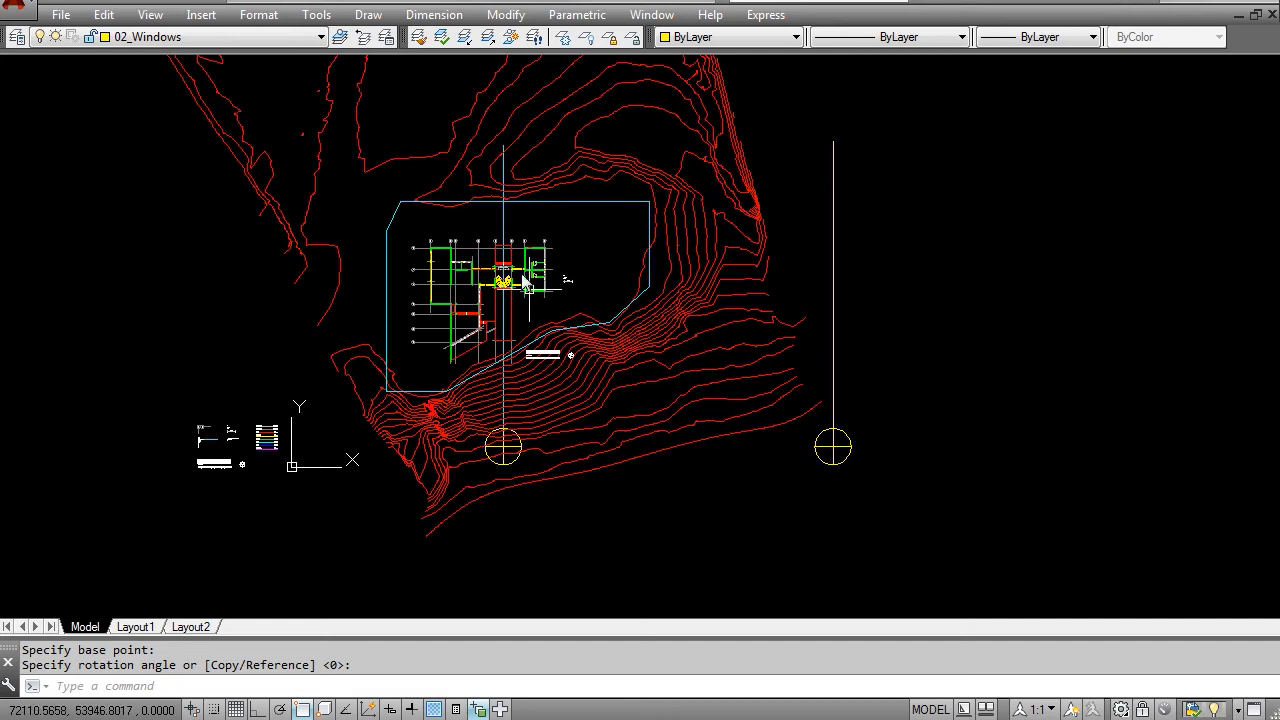
scroll(486, 323, "up", 4)
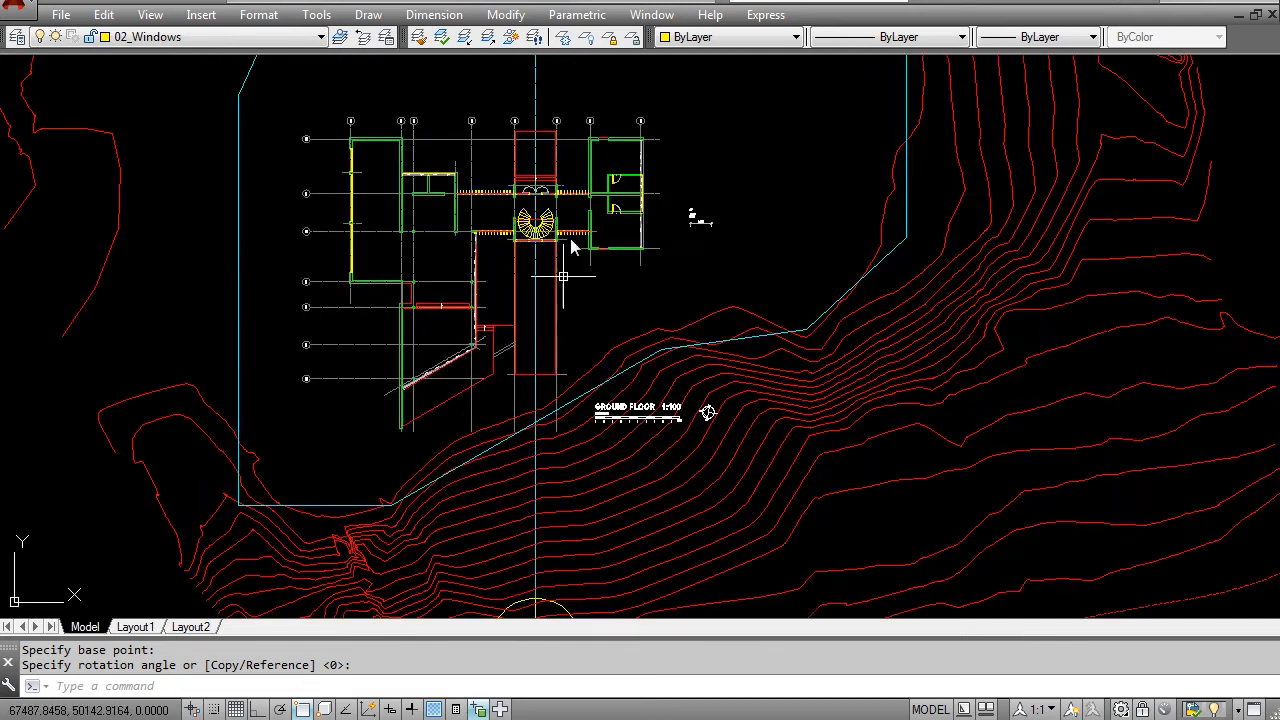
scroll(701, 397, "up", 3)
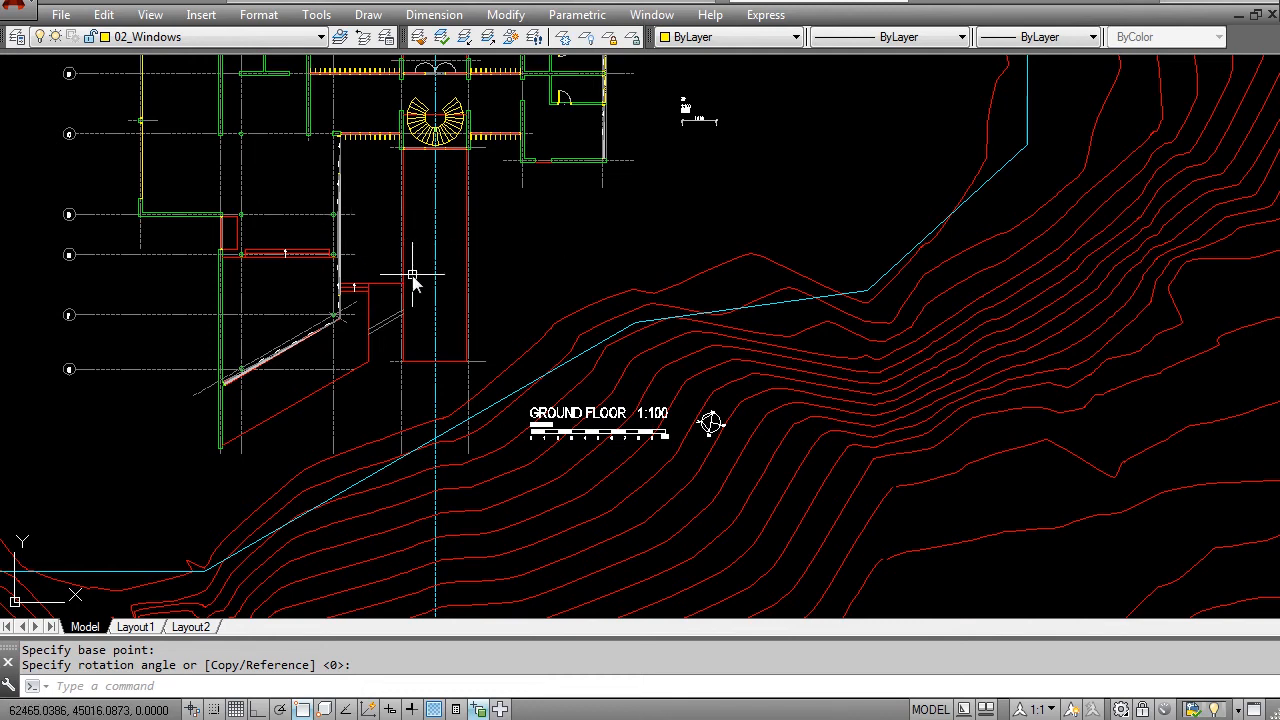
middle_click_drag(355, 256, 442, 348)
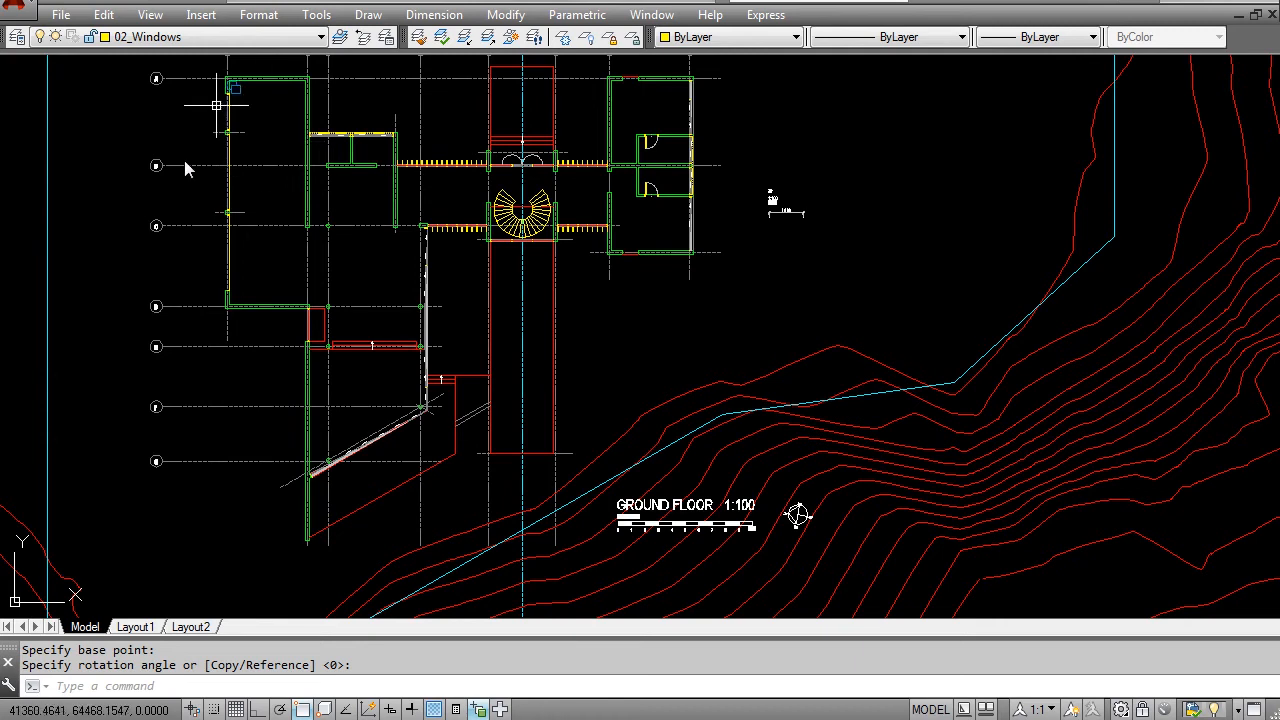
mouse_move(255, 260)
middle_mouse_down()
mouse_move(382, 372)
mouse_move(405, 348)
middle_mouse_up()
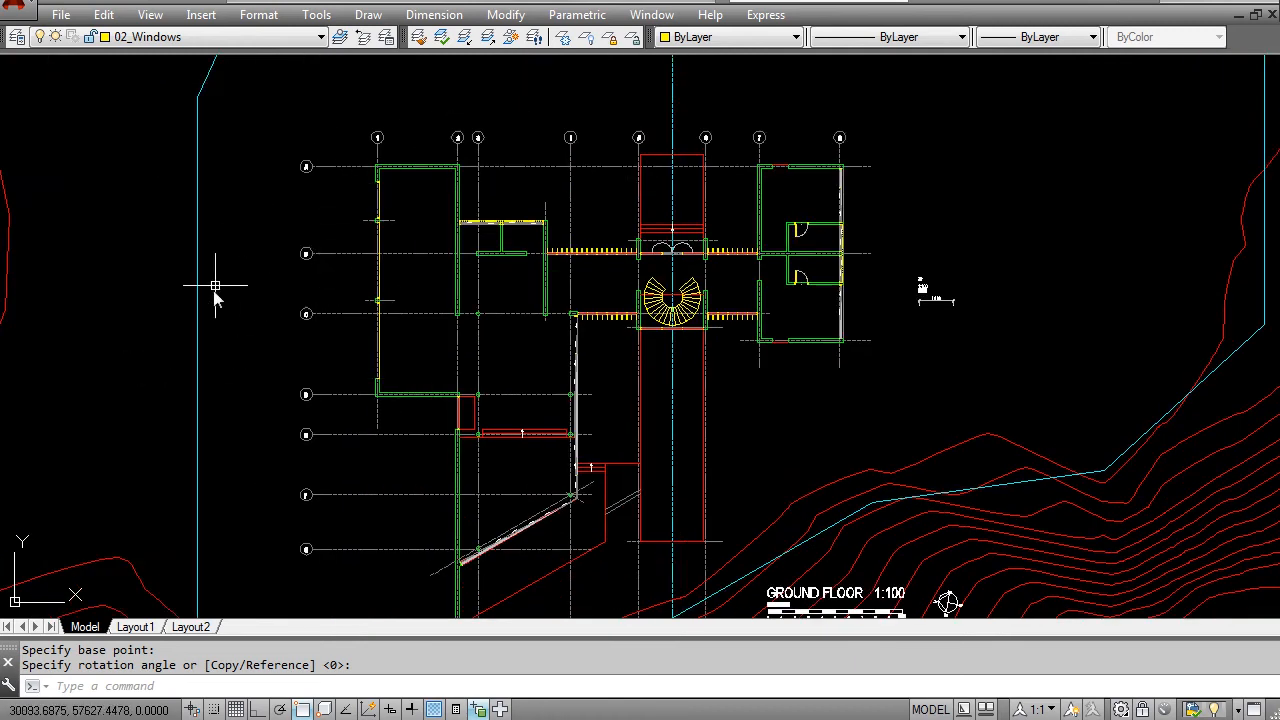
scroll(283, 340, "down", 2)
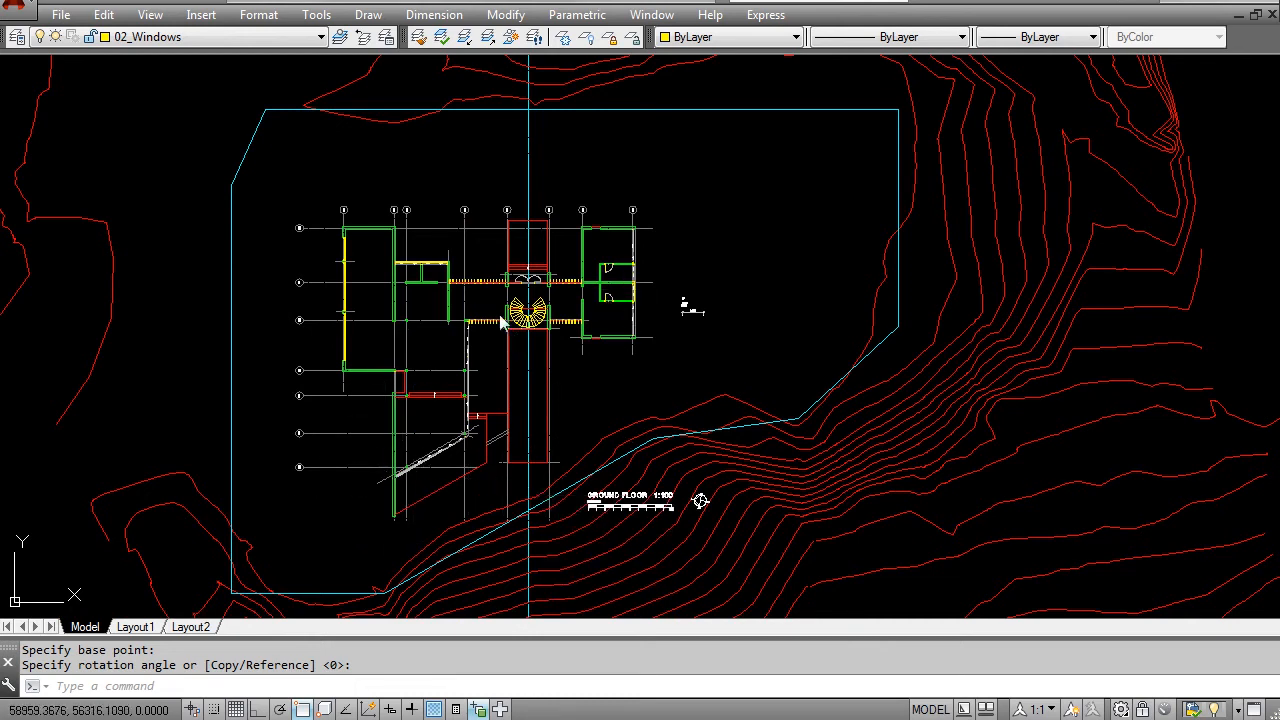
scroll(489, 320, "up", 2)
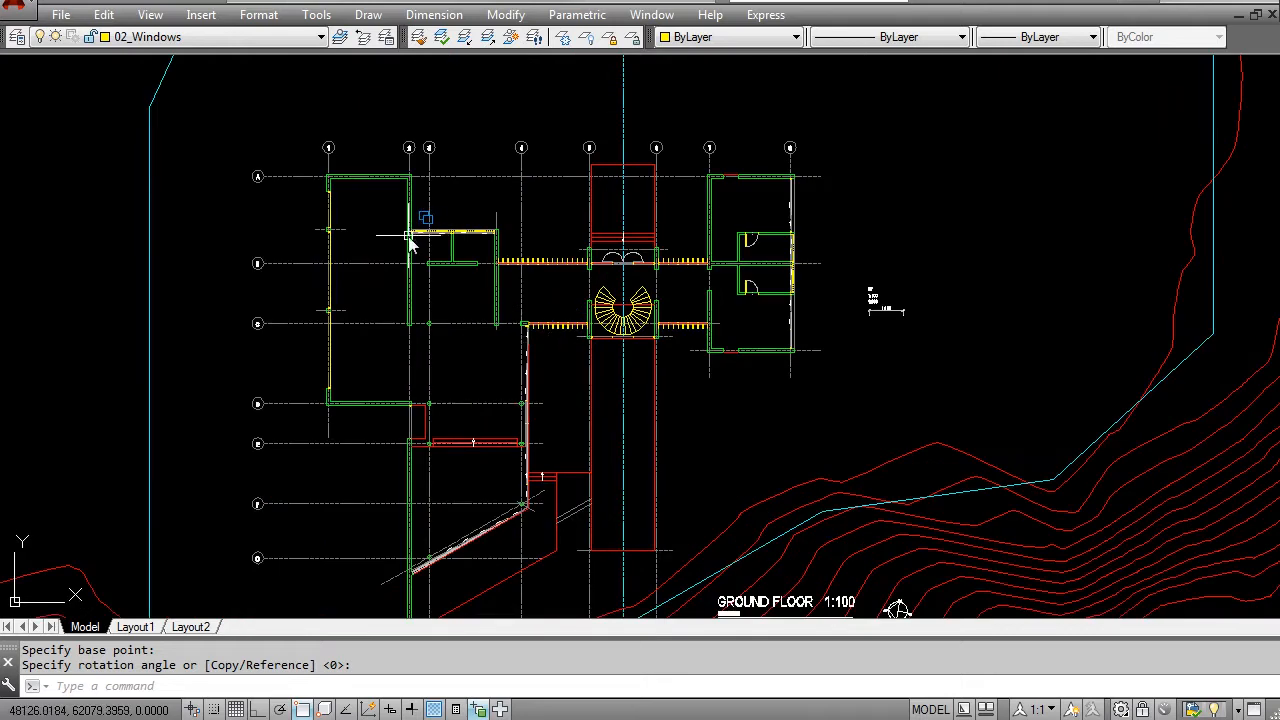
scroll(550, 362, "up", 2)
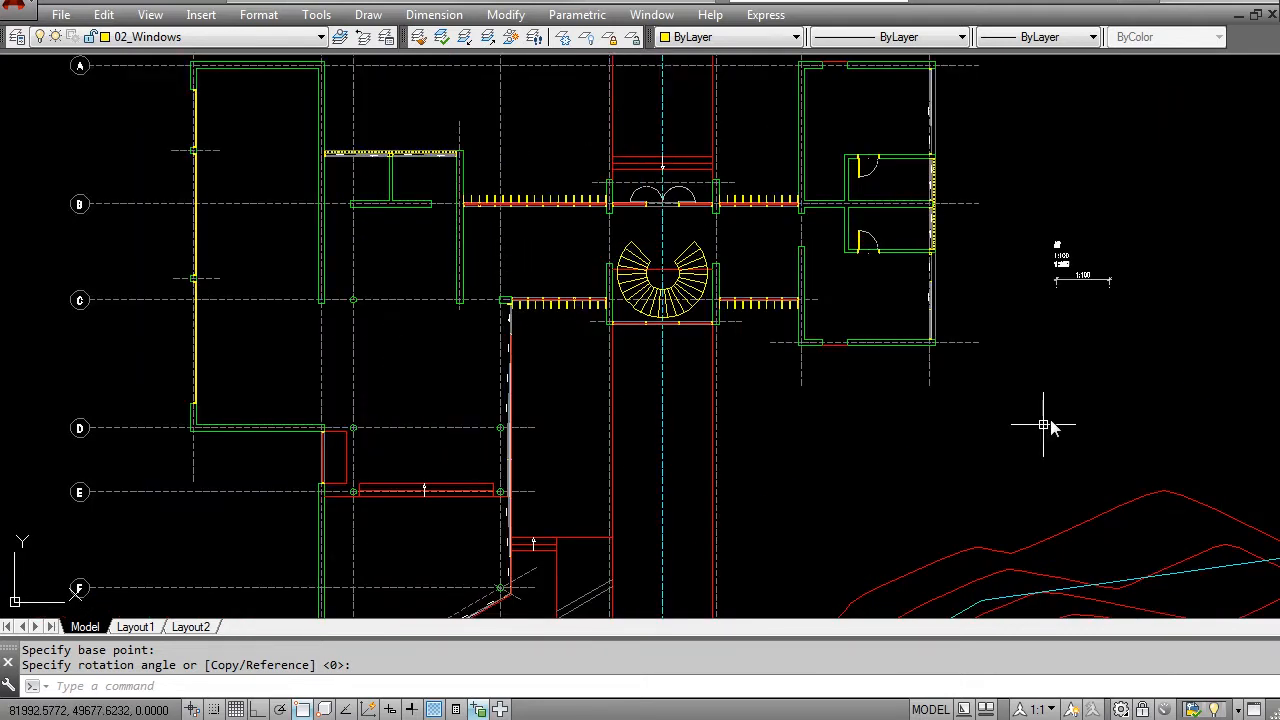
Copy the bold 1:100 text sample into the room between grid lines B and C, beside the spiral stair
scroll(991, 277, "up", 3)
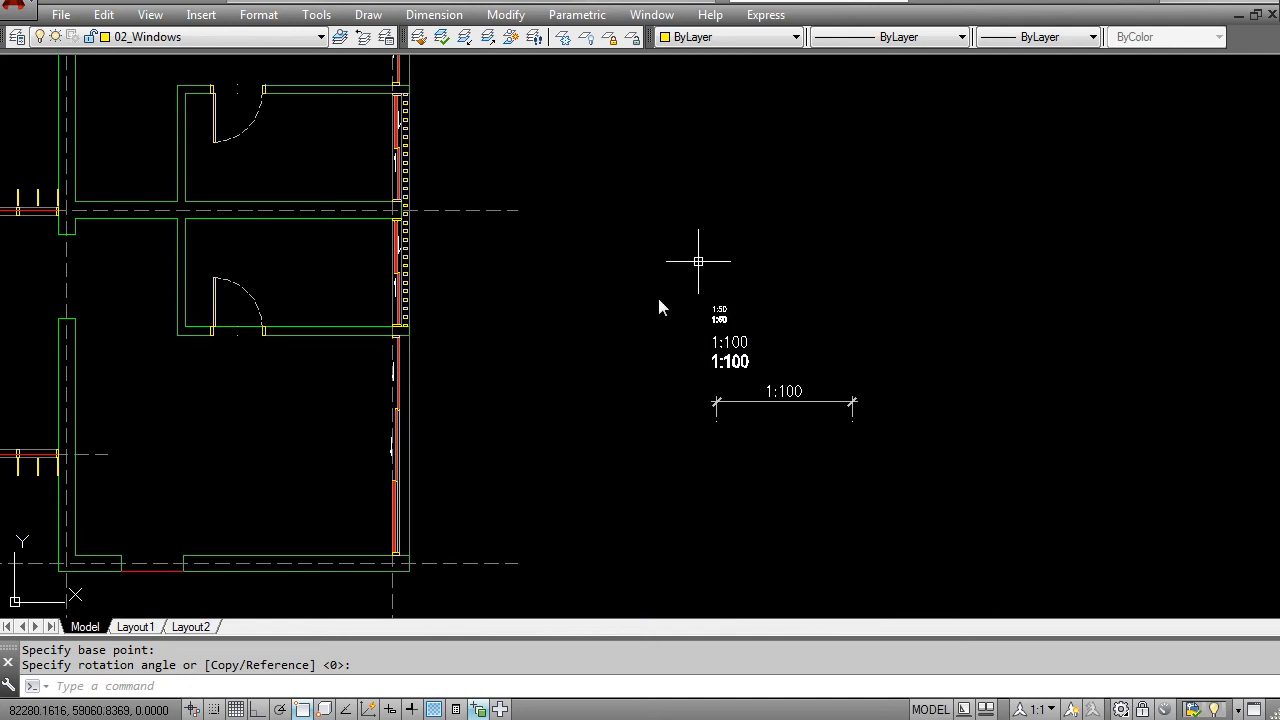
scroll(764, 381, "up", 3)
key("Escape")
key("Escape")
type("co")
key("Return")
left_click(741, 368)
left_click(724, 326)
key("Return")
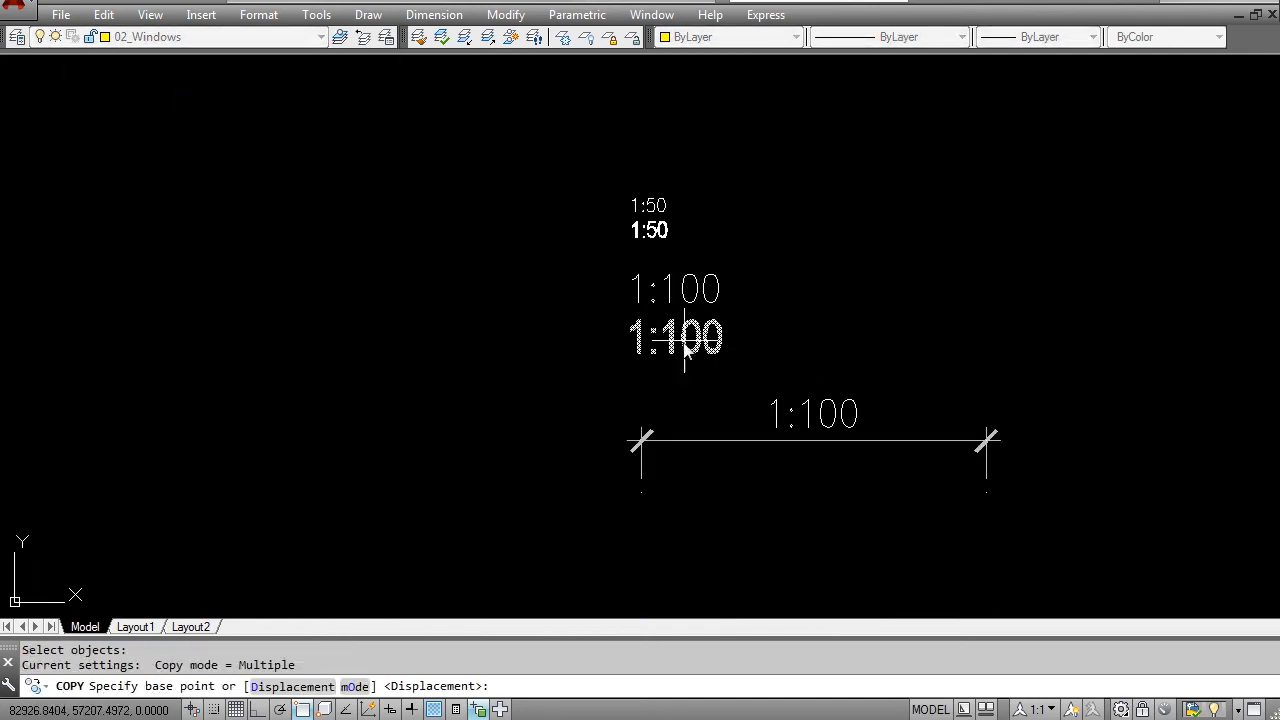
left_click(703, 338)
scroll(443, 394, "down", 5)
scroll(568, 285, "up", 3)
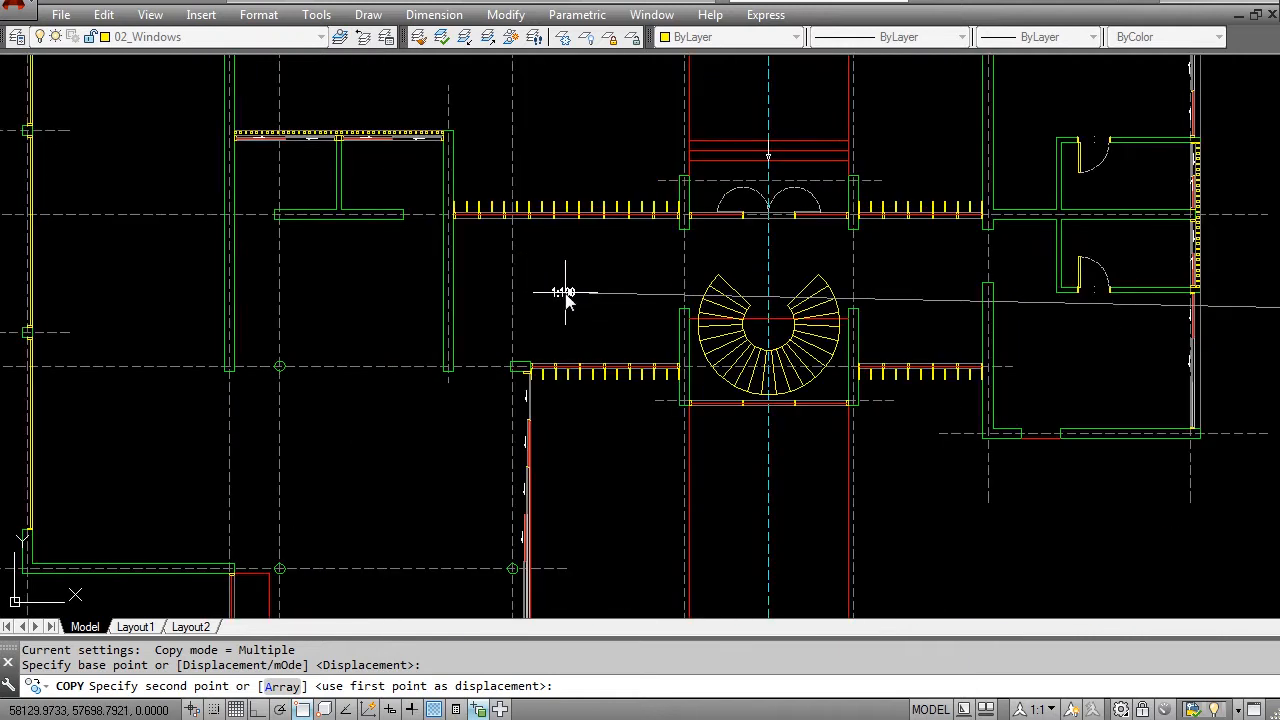
scroll(560, 292, "up", 1)
left_click(560, 292)
key("Escape")
Change the copied label's text to ENTRANCE LOUNGE
double_click(566, 292)
type("ENTRANCE")
type(" LKO")
key("BackSpace")
key("BackSpace")
type("OUNGE")
left_click(547, 337)
Move the ENTRANCE LOUNGE label slightly so it sits centred in its room
type("m")
key("Return")
left_click(586, 306)
left_click(581, 245)
key("Return")
left_click(622, 225)
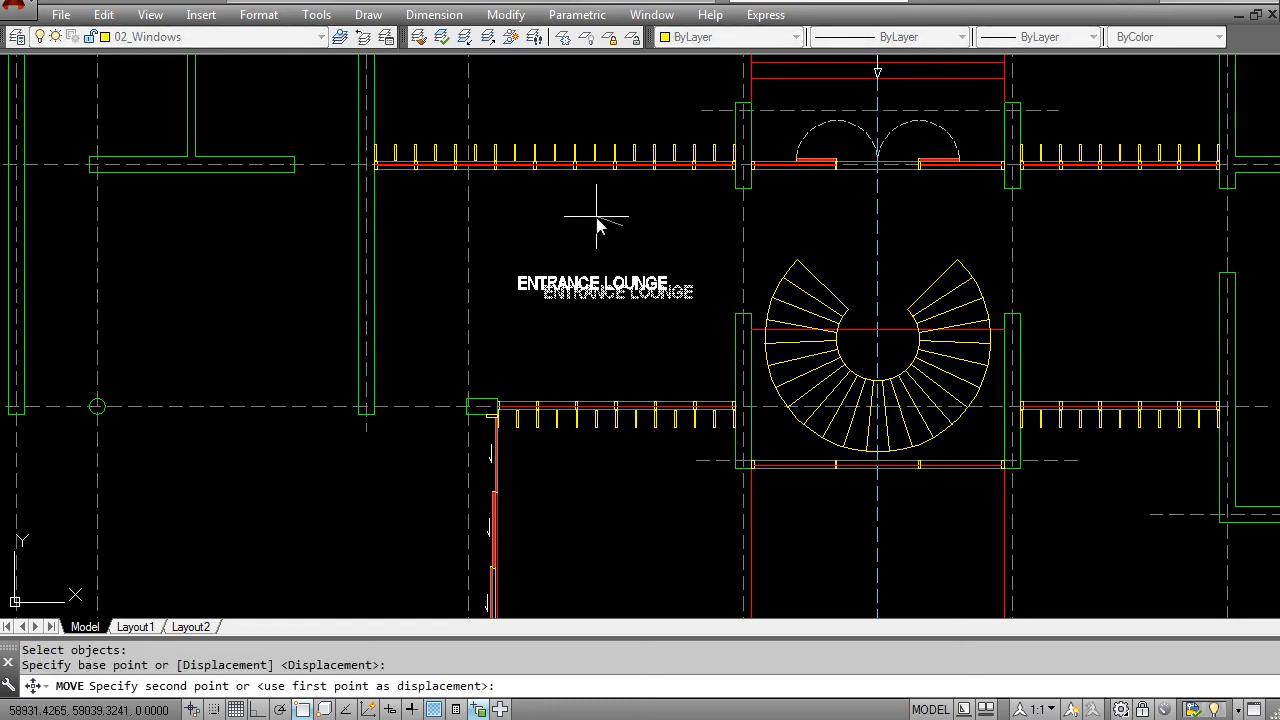
key("Escape")
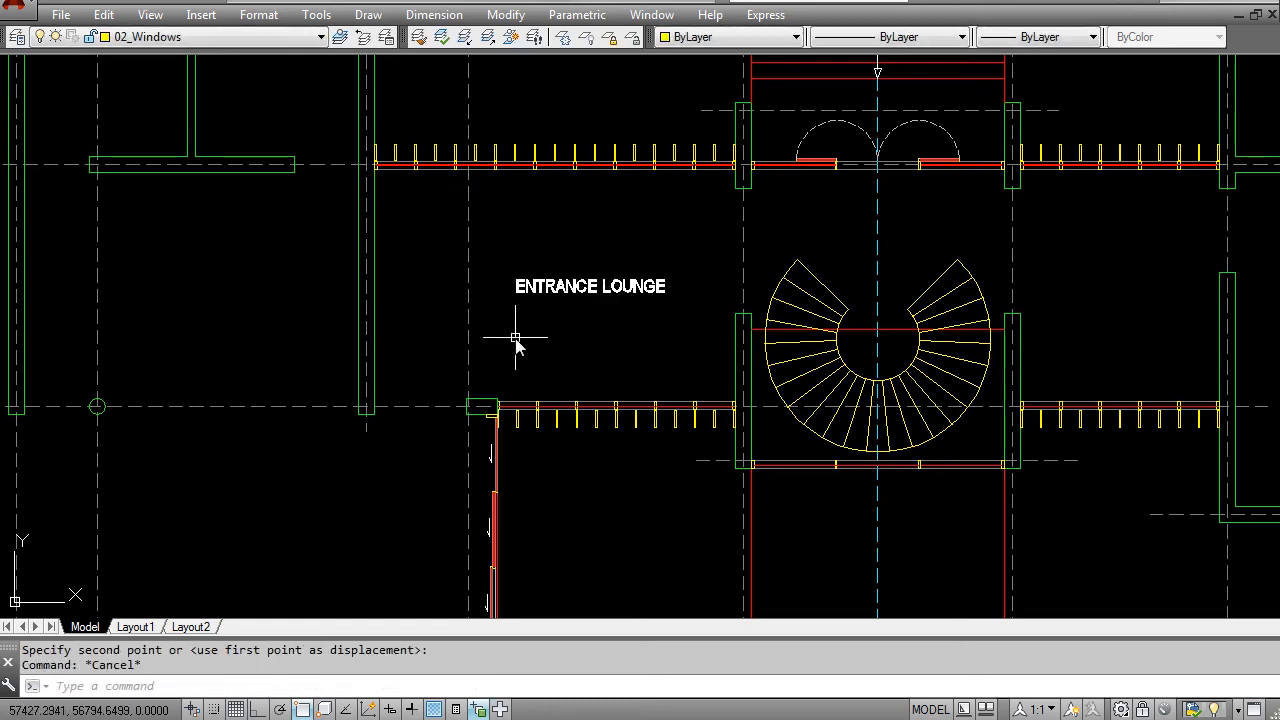
scroll(516, 340, "down", 3)
scroll(551, 420, "up", 2)
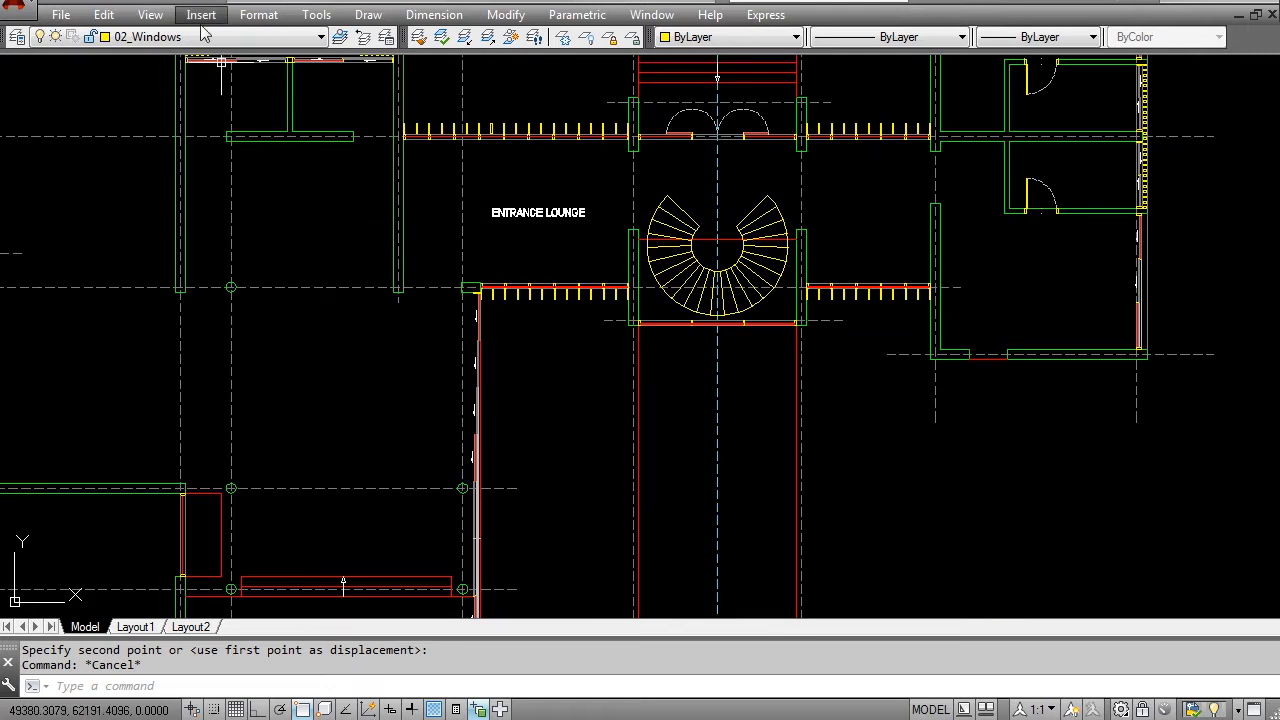
Examine the drawing's text styles and their font settings
left_click(258, 16)
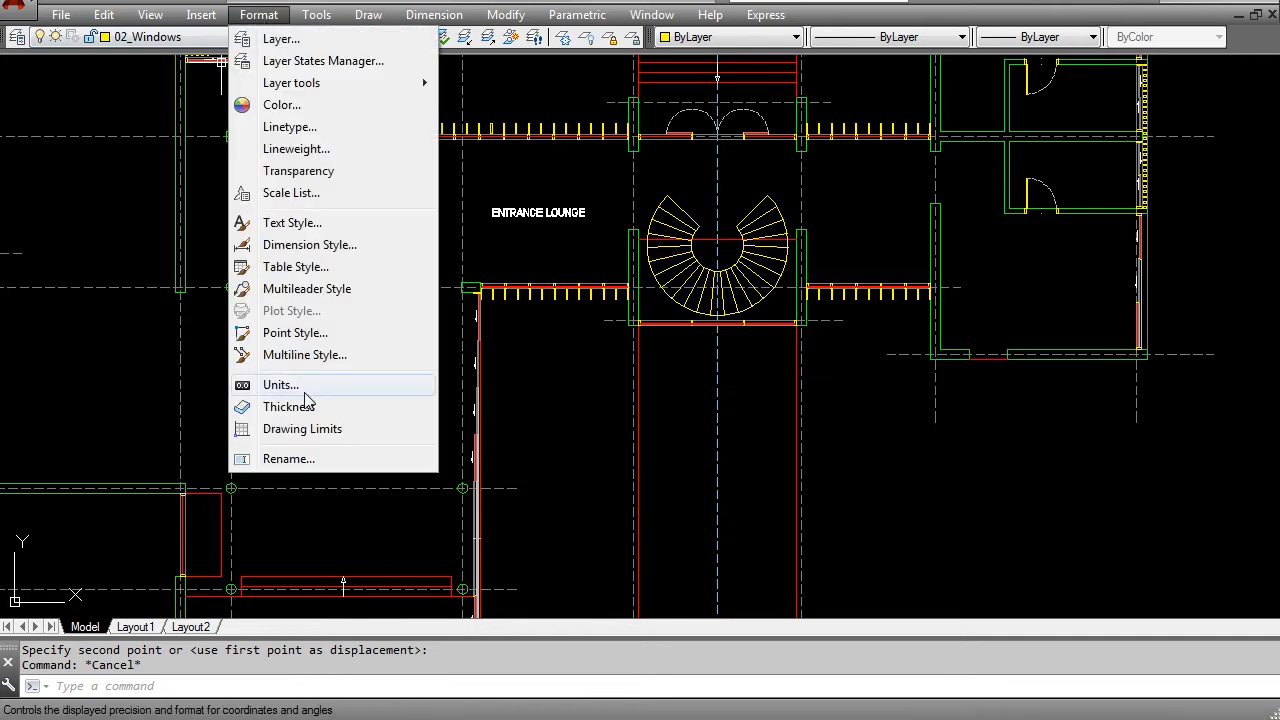
left_click(262, 223)
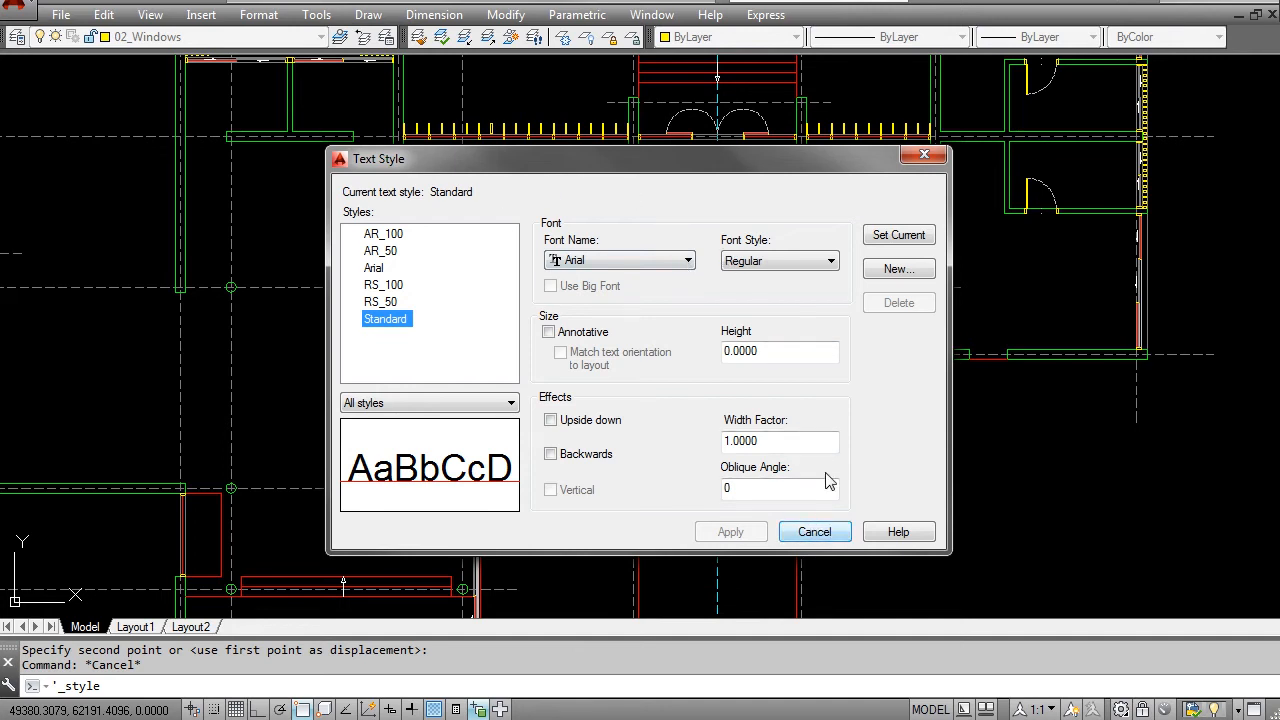
left_click(811, 540)
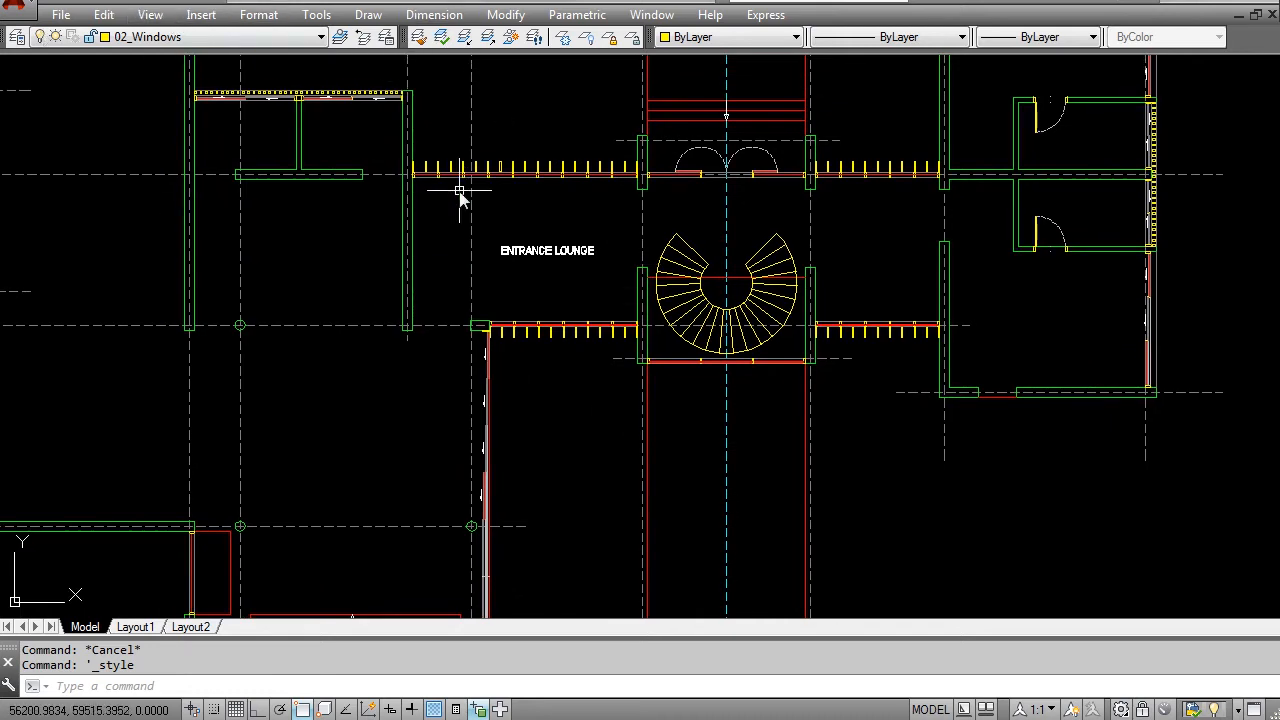
Add horizontal single-line text reading DECK, about 1459 units high, in the area below the entrance lounge
middle_click_drag(524, 440, 527, 409)
scroll(527, 409, "up", 2)
middle_click_drag(401, 367, 641, 367)
scroll(642, 367, "down", 1)
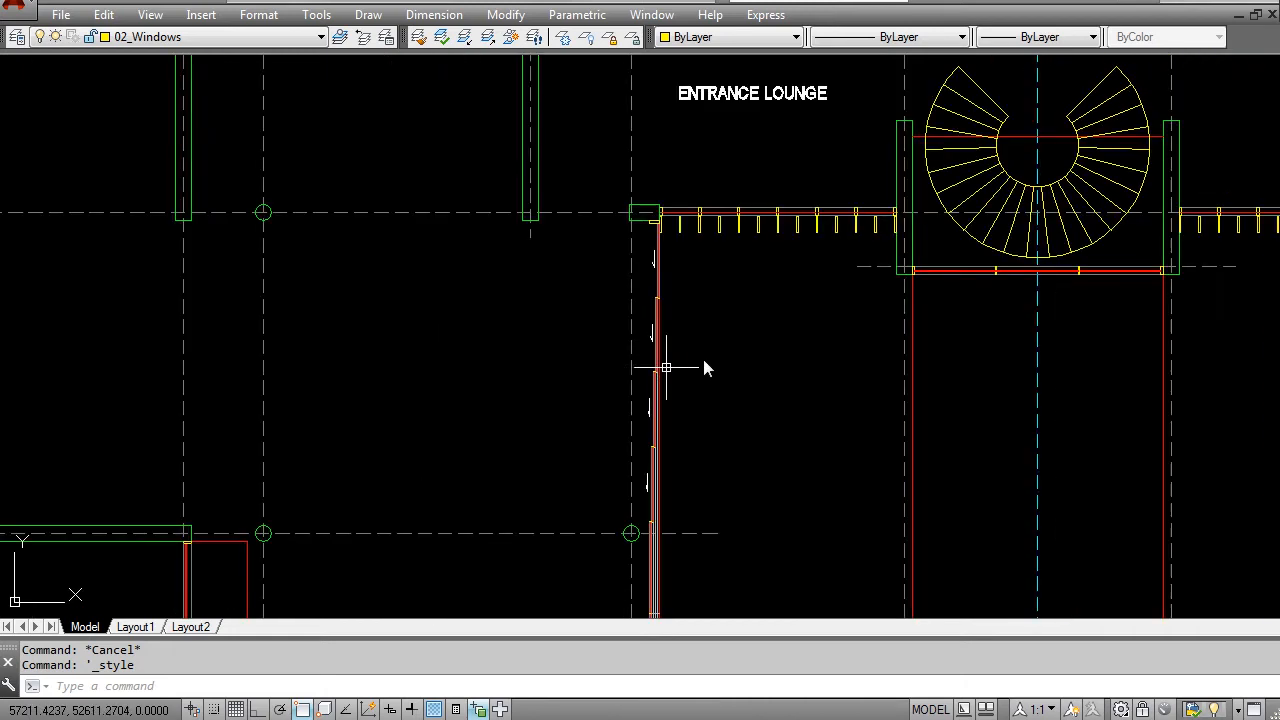
middle_click_drag(765, 327, 589, 367)
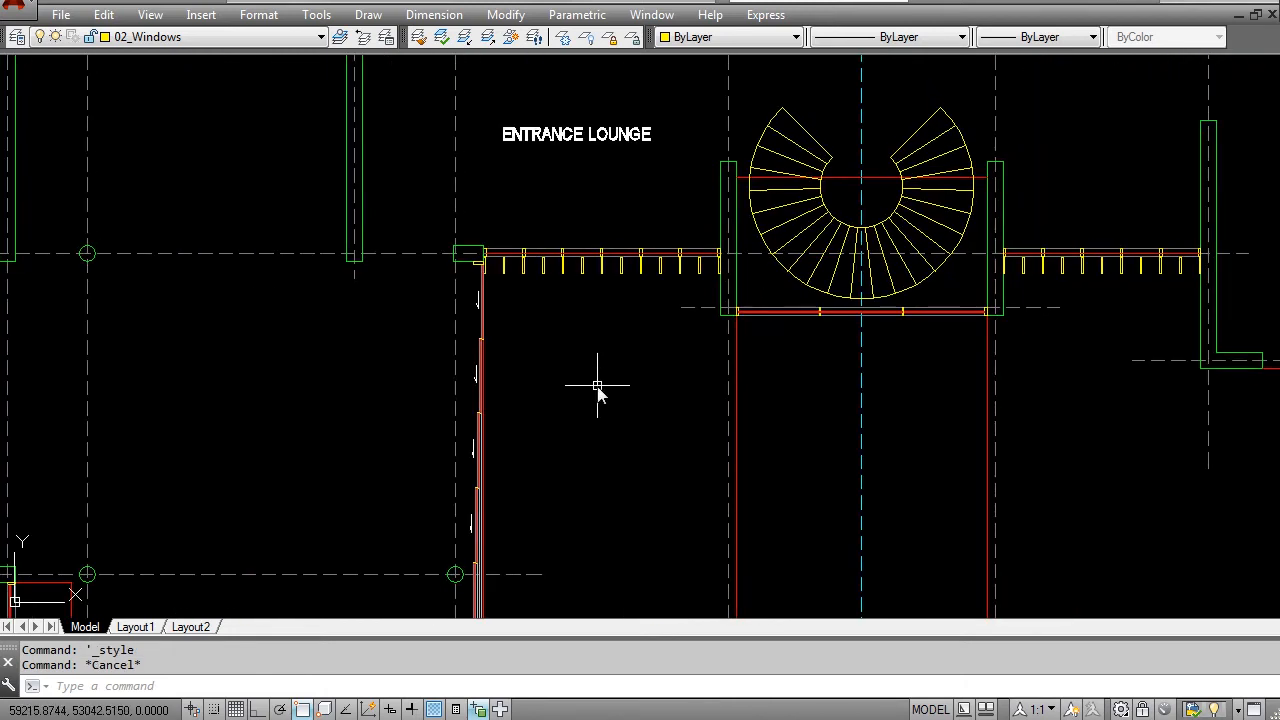
middle_click_drag(601, 388, 609, 373)
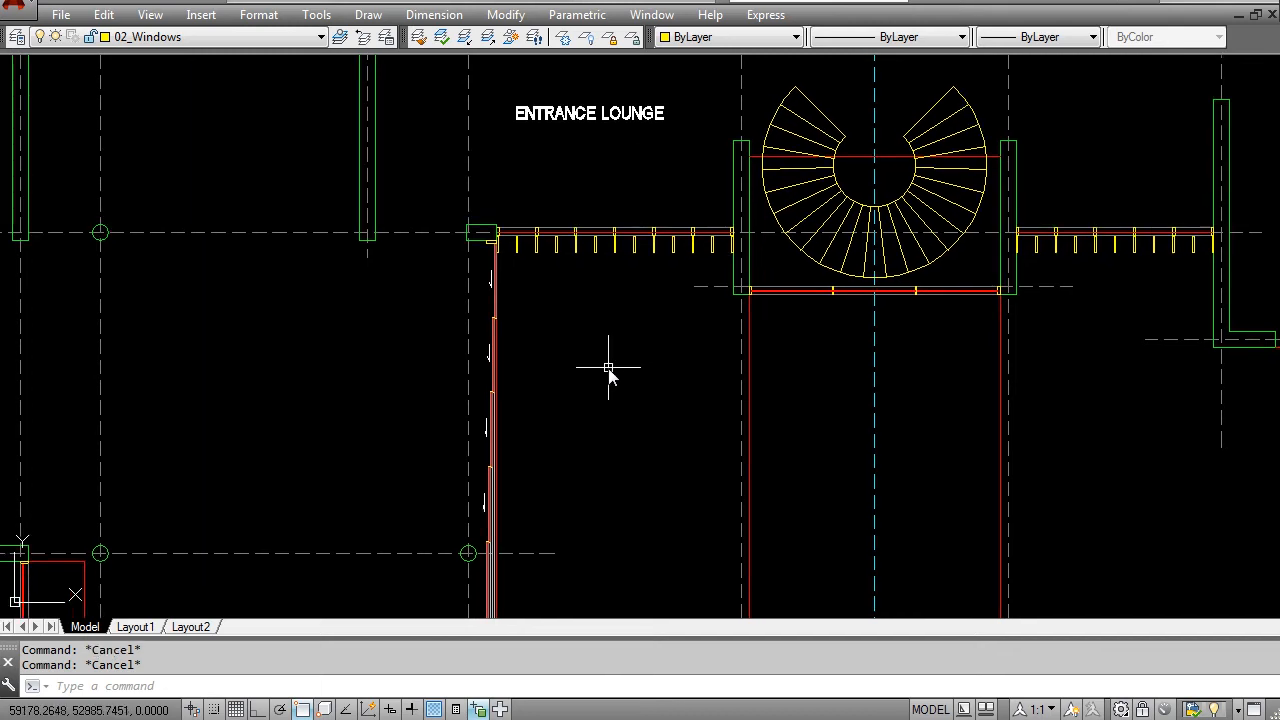
type("t")
key("Return")
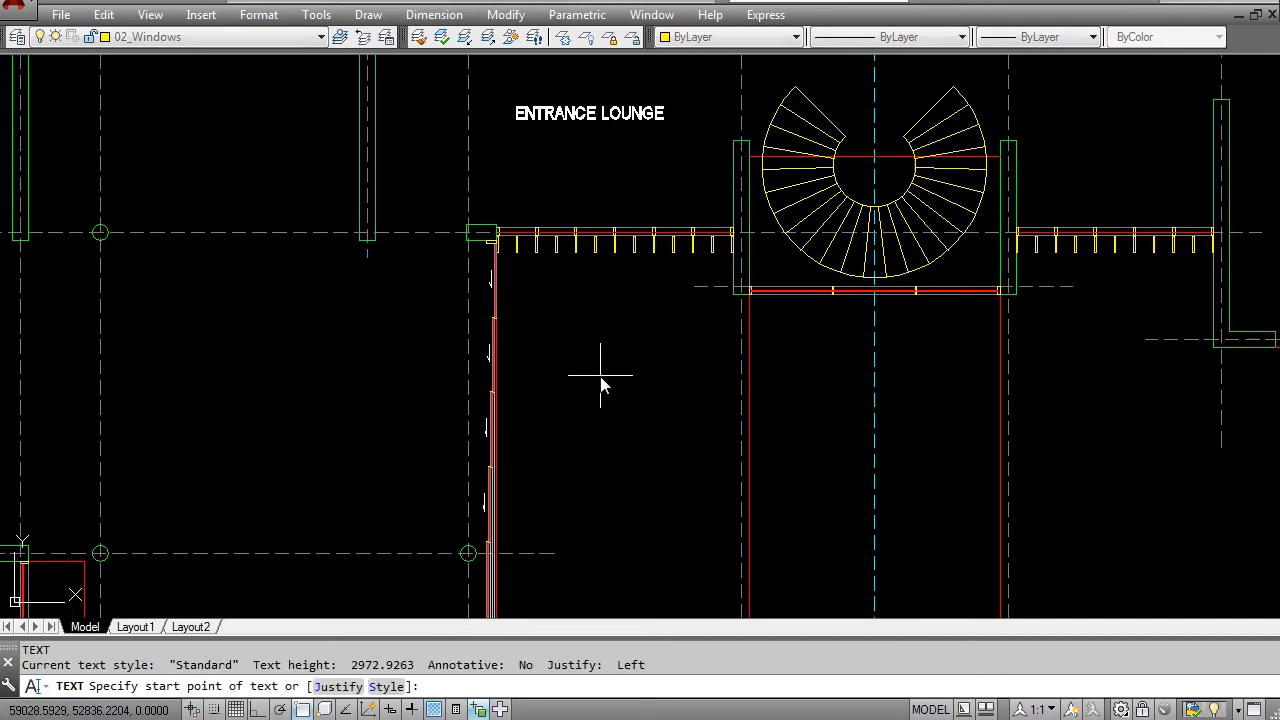
left_click(546, 386)
key("F8")
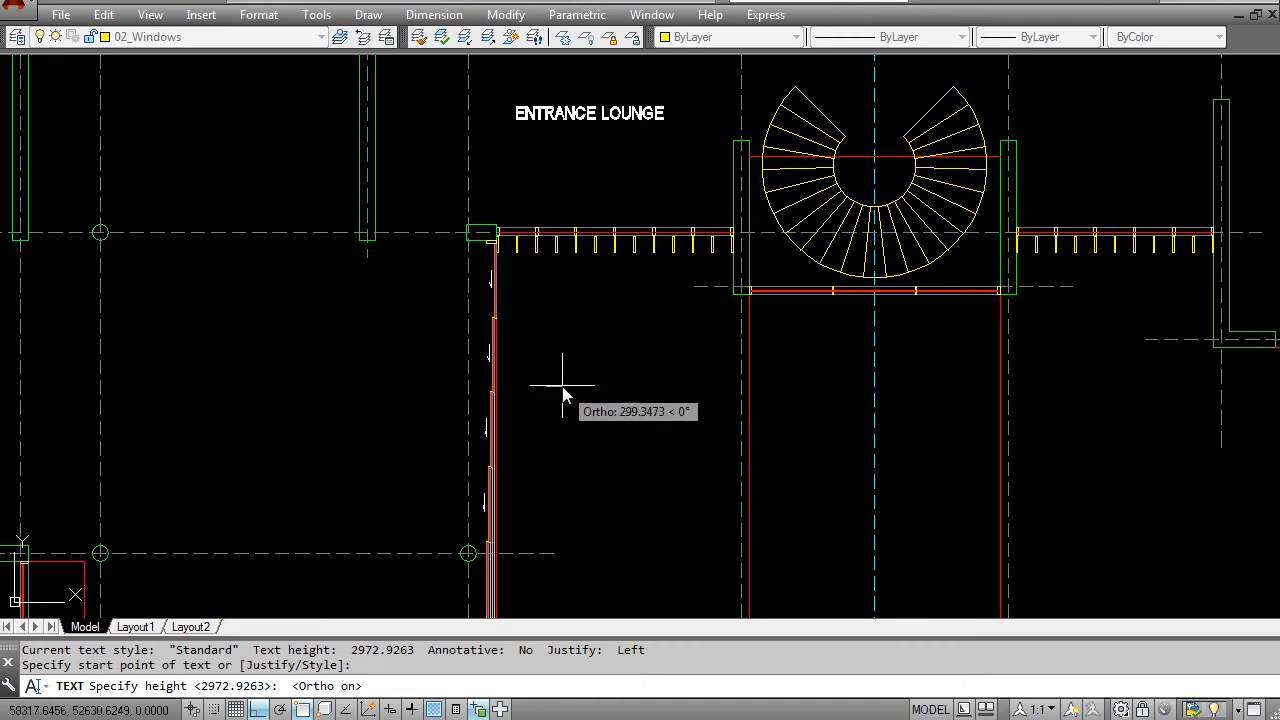
left_click(607, 412)
left_click(628, 418)
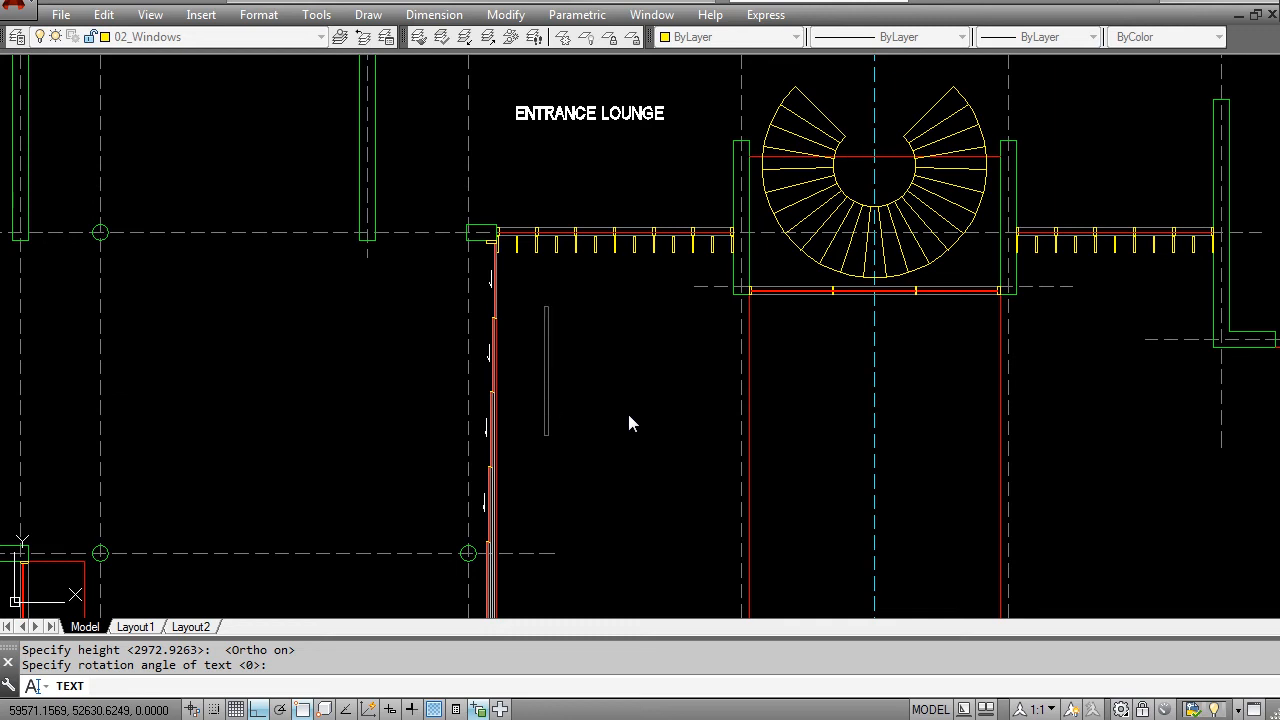
type("DECK")
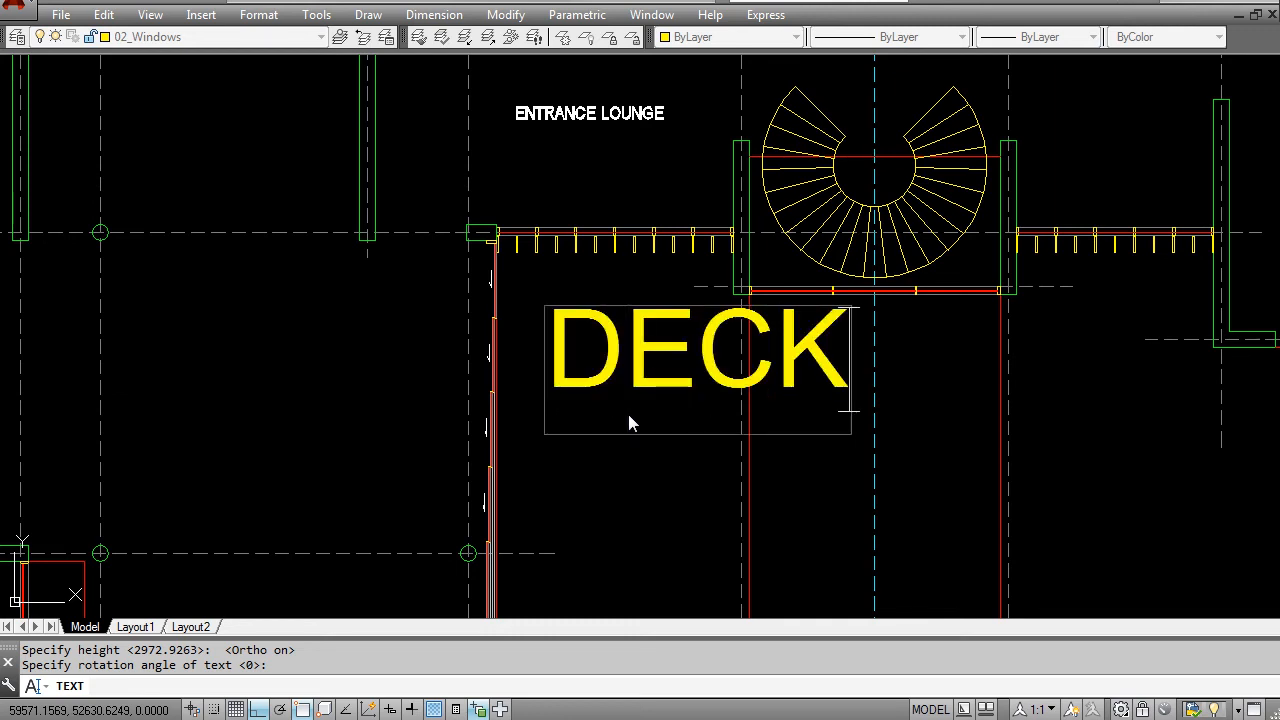
key("Return")
key("Escape")
key("Escape")
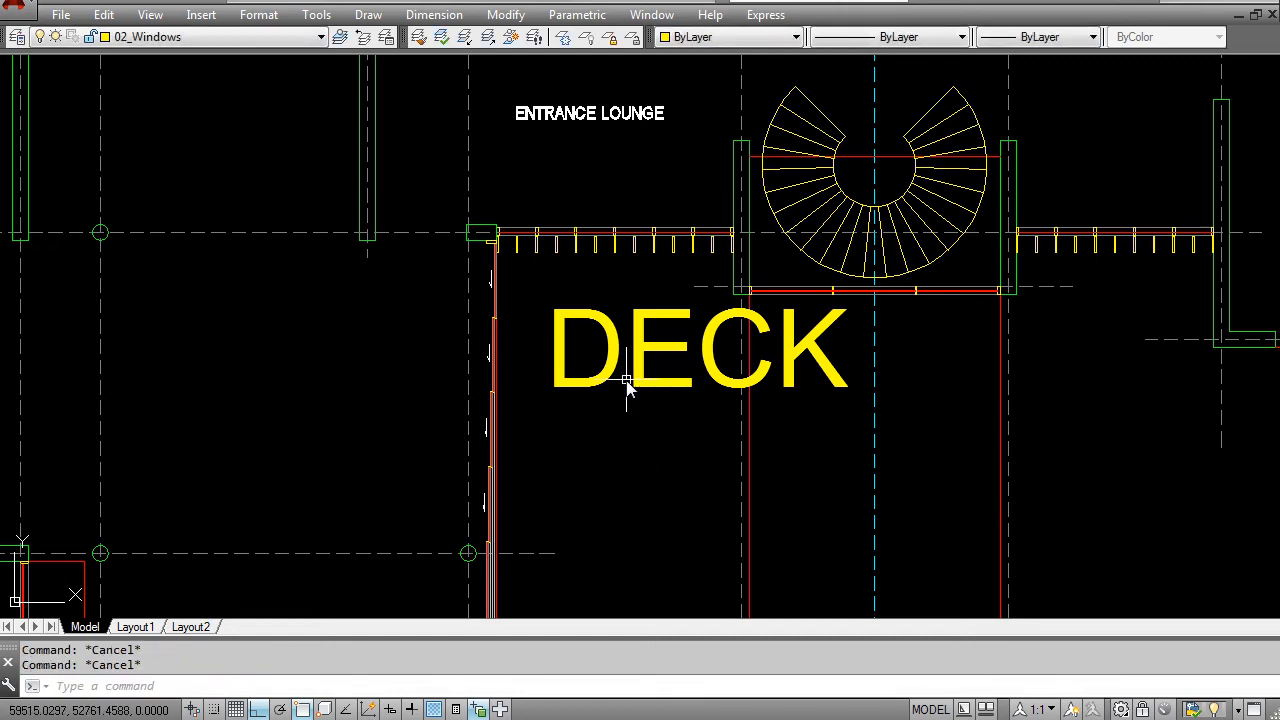
Scale the DECK text by a factor of 0.2 about its insertion point
type("sc")
key("Return")
left_click(629, 403)
left_click(581, 321)
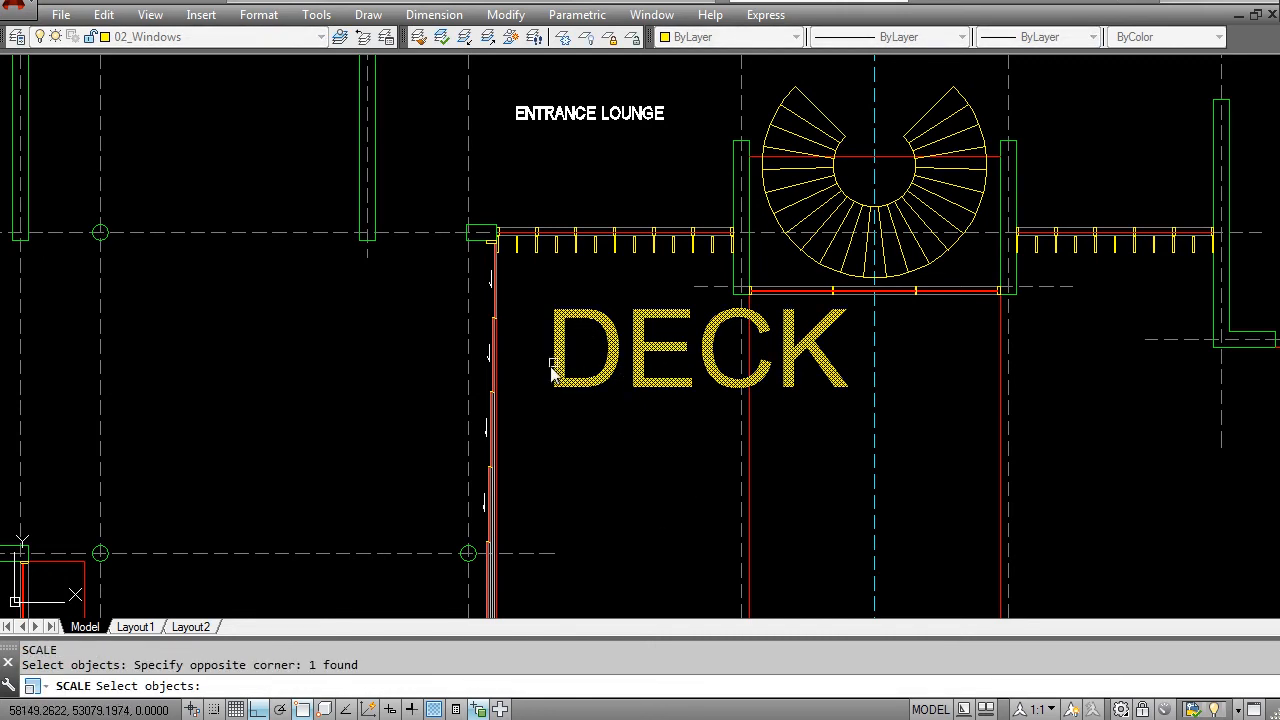
key("Return")
left_click(549, 388)
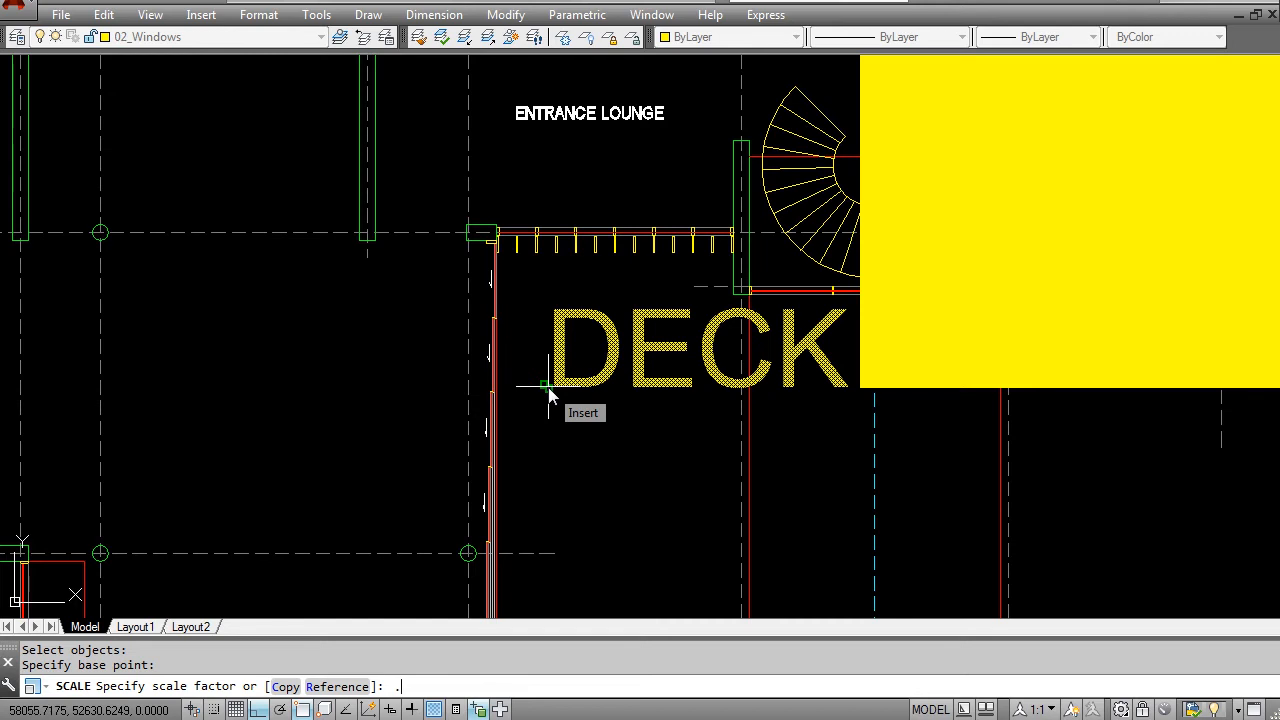
type(".2")
key("Return")
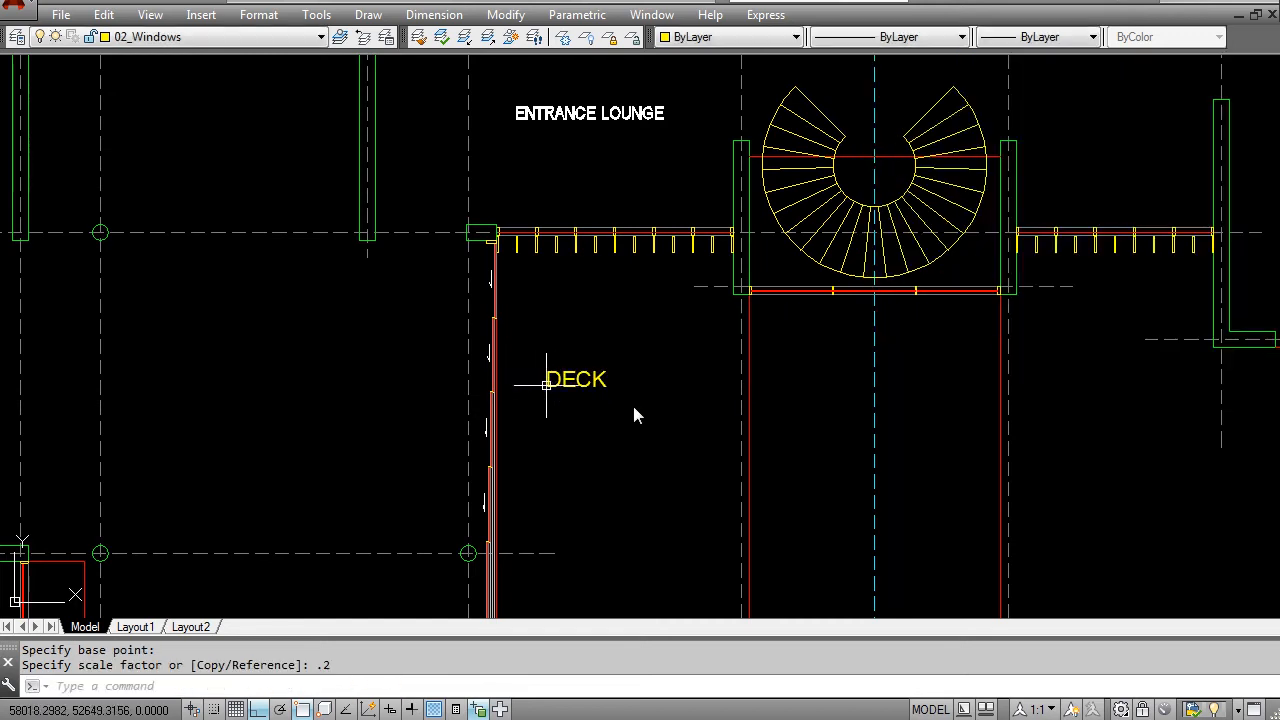
key("Escape")
Match the properties of the DECK text to those of the ENTRANCE LOUNGE label
middle_click_drag(574, 326, 562, 390)
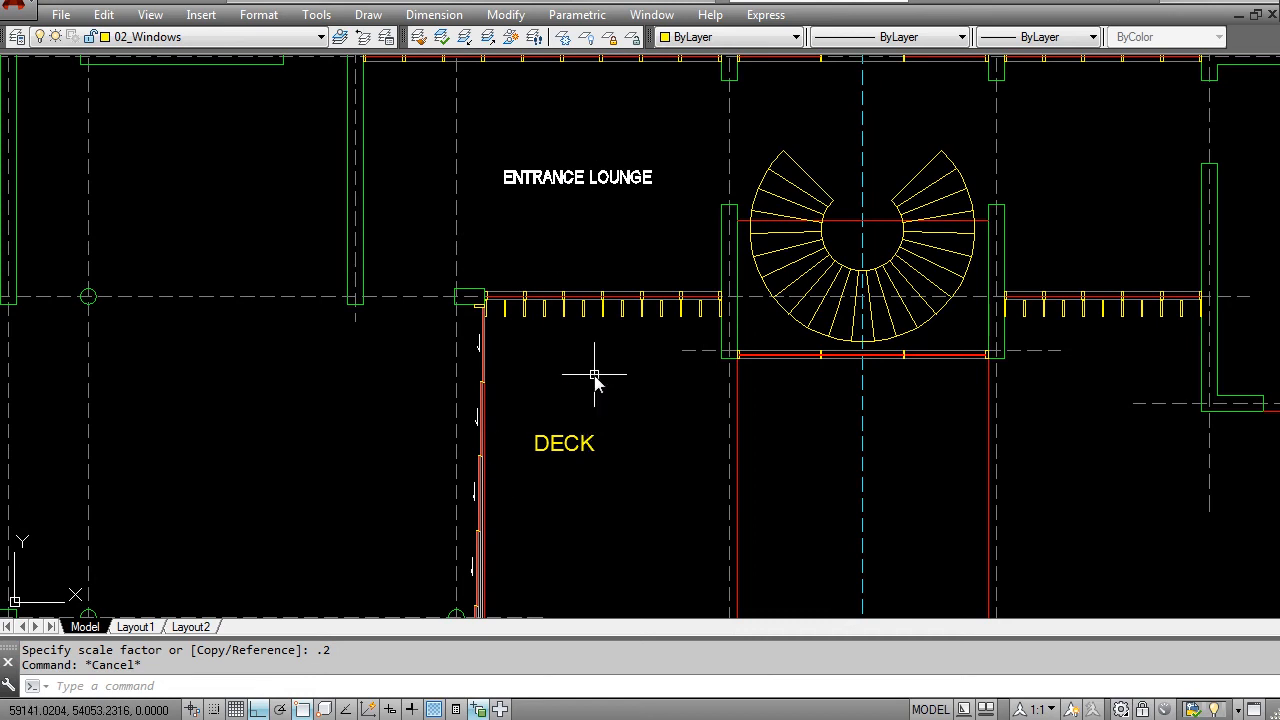
key("Escape")
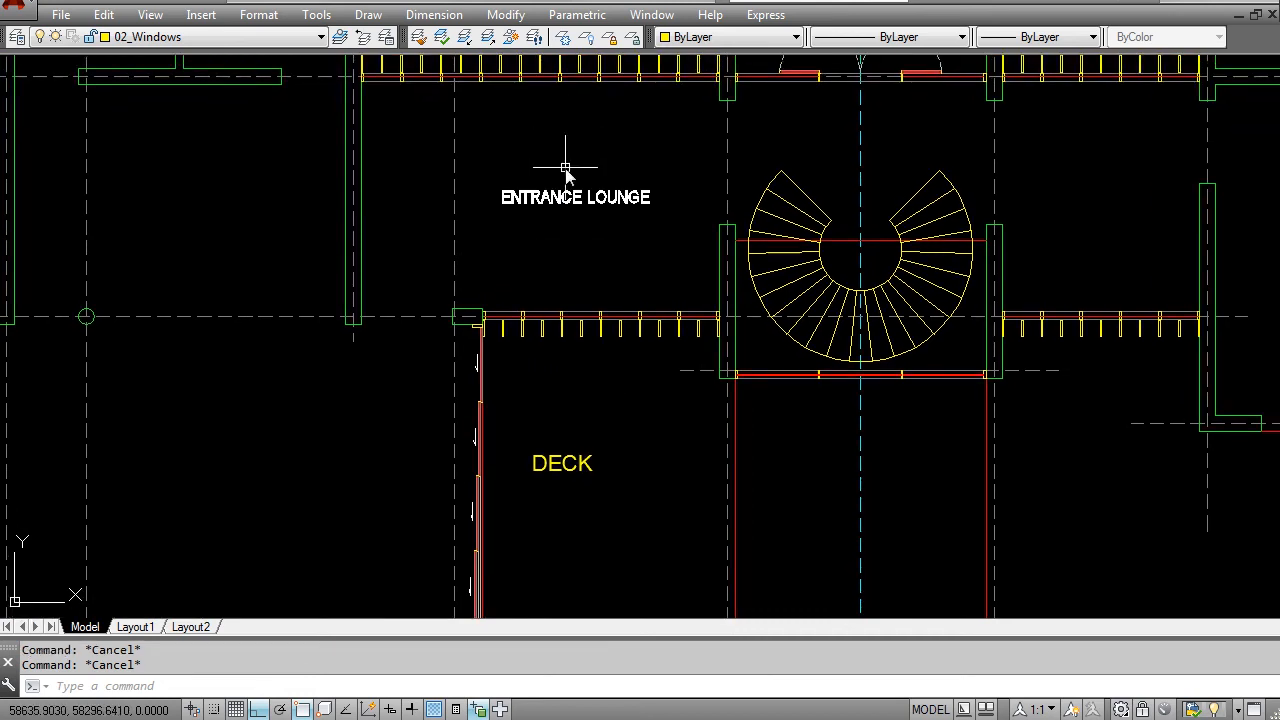
type("ma")
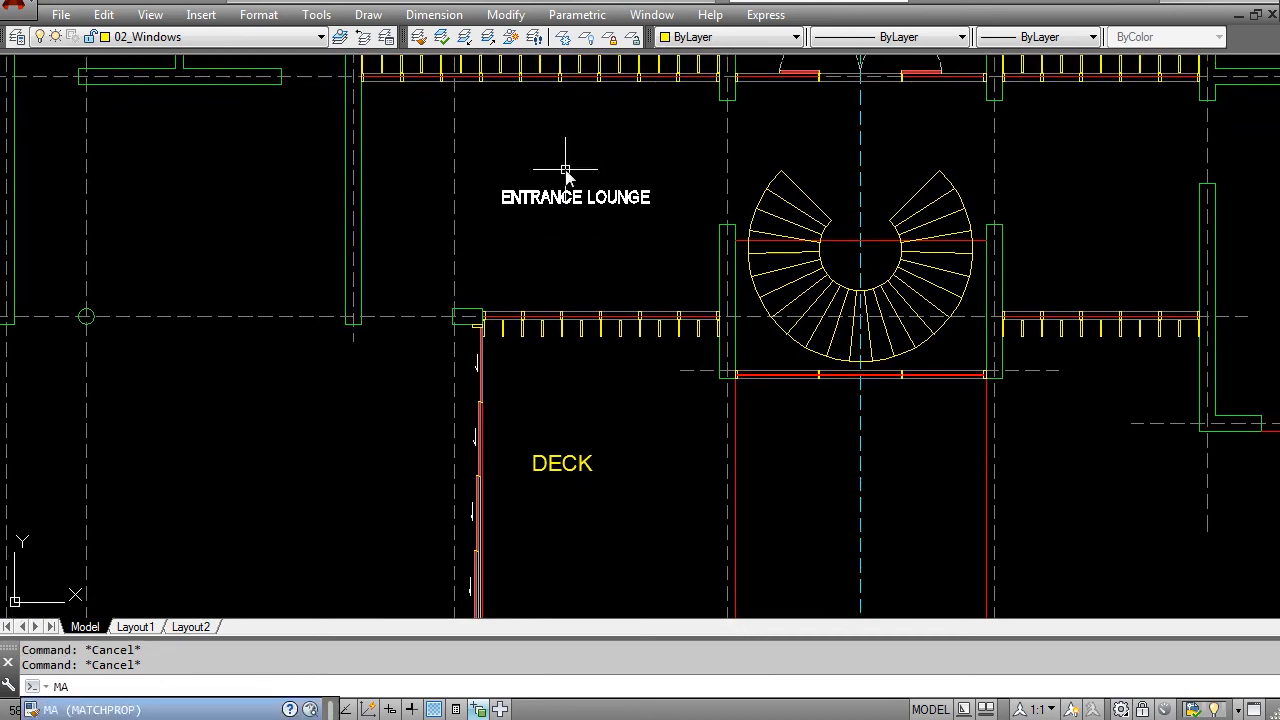
key("Return")
left_click(550, 200)
left_click(560, 478)
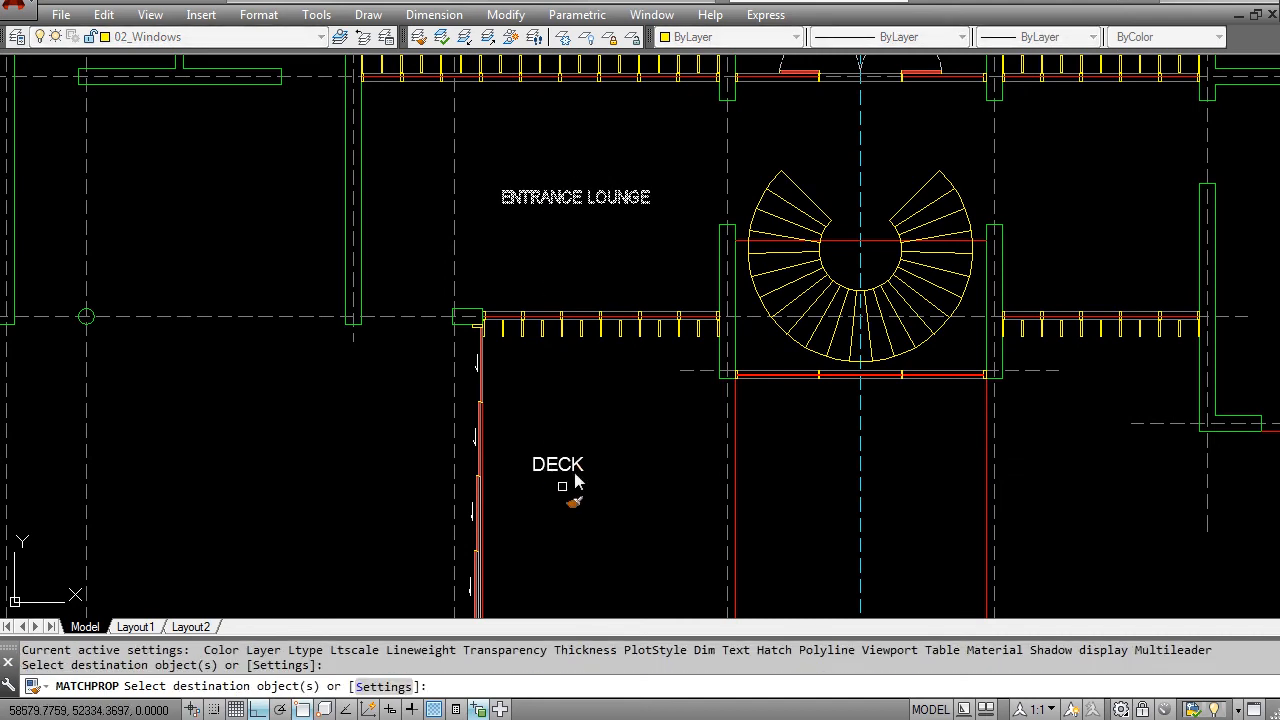
key("Escape")
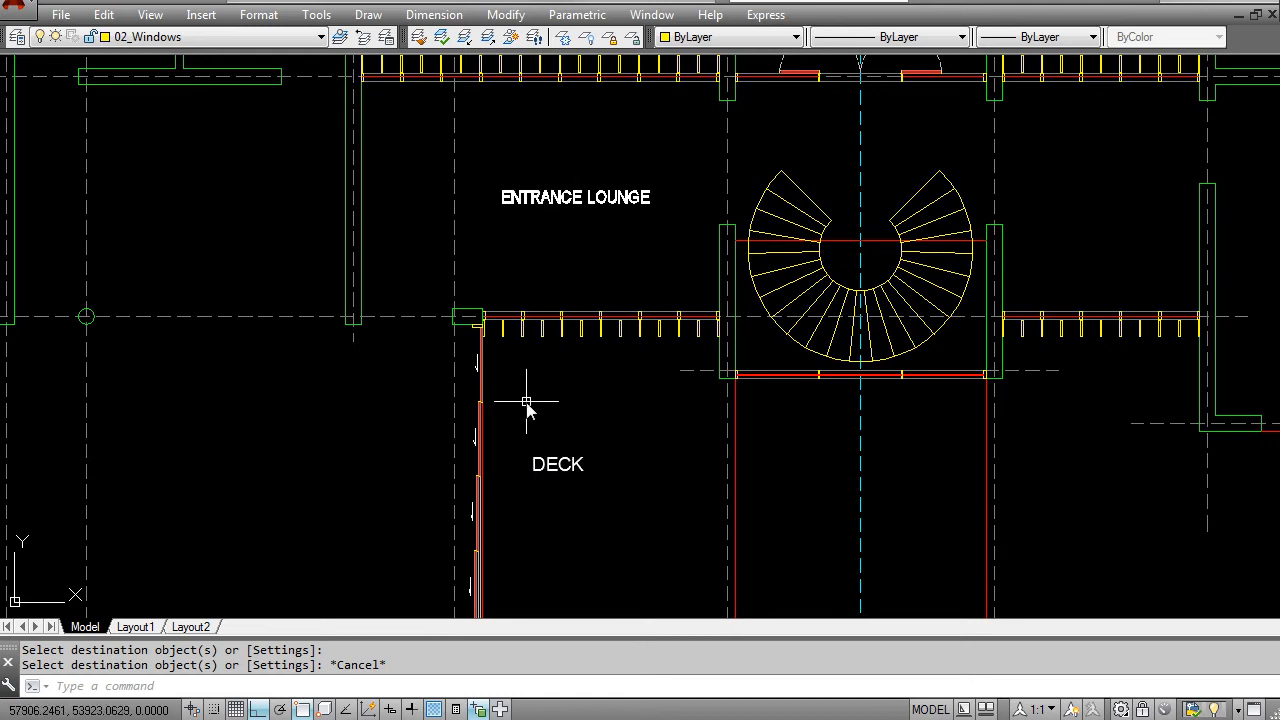
Compare how the multiline ENTRANCE LOUNGE label and the single-line DECK text open for editing, without changing either
key("Escape")
double_click(545, 200)
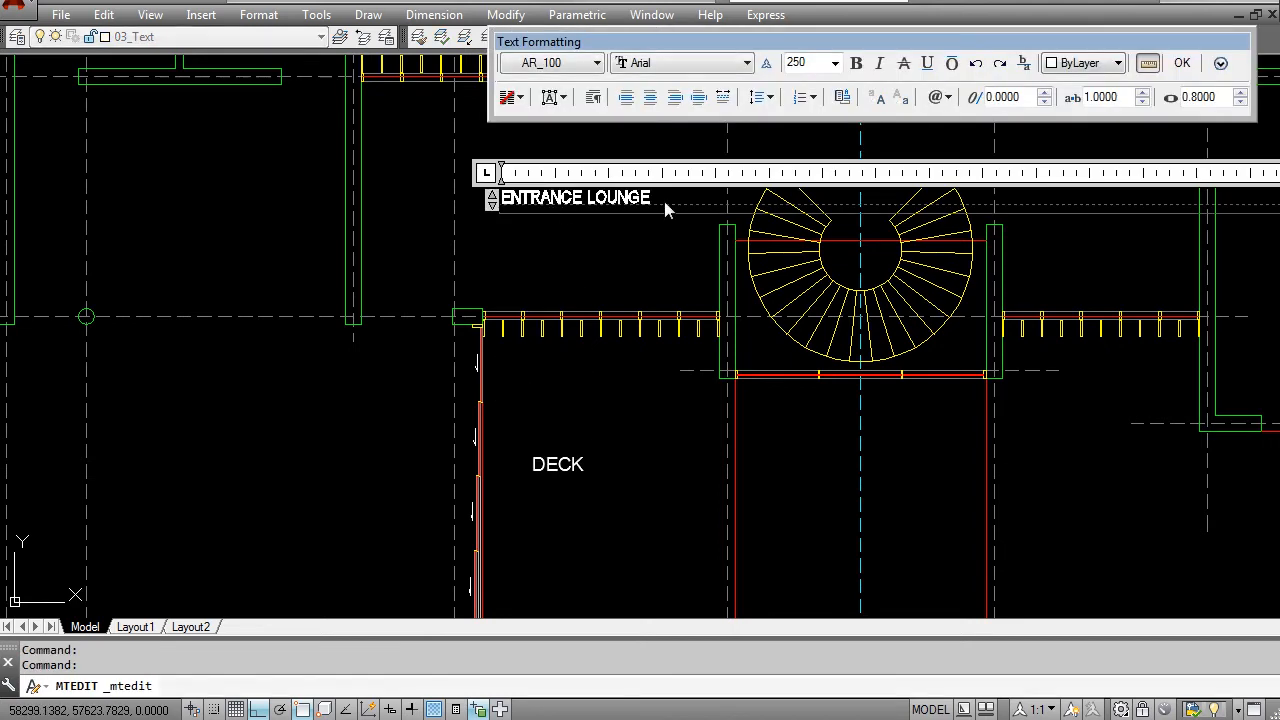
key("Escape")
double_click(569, 462)
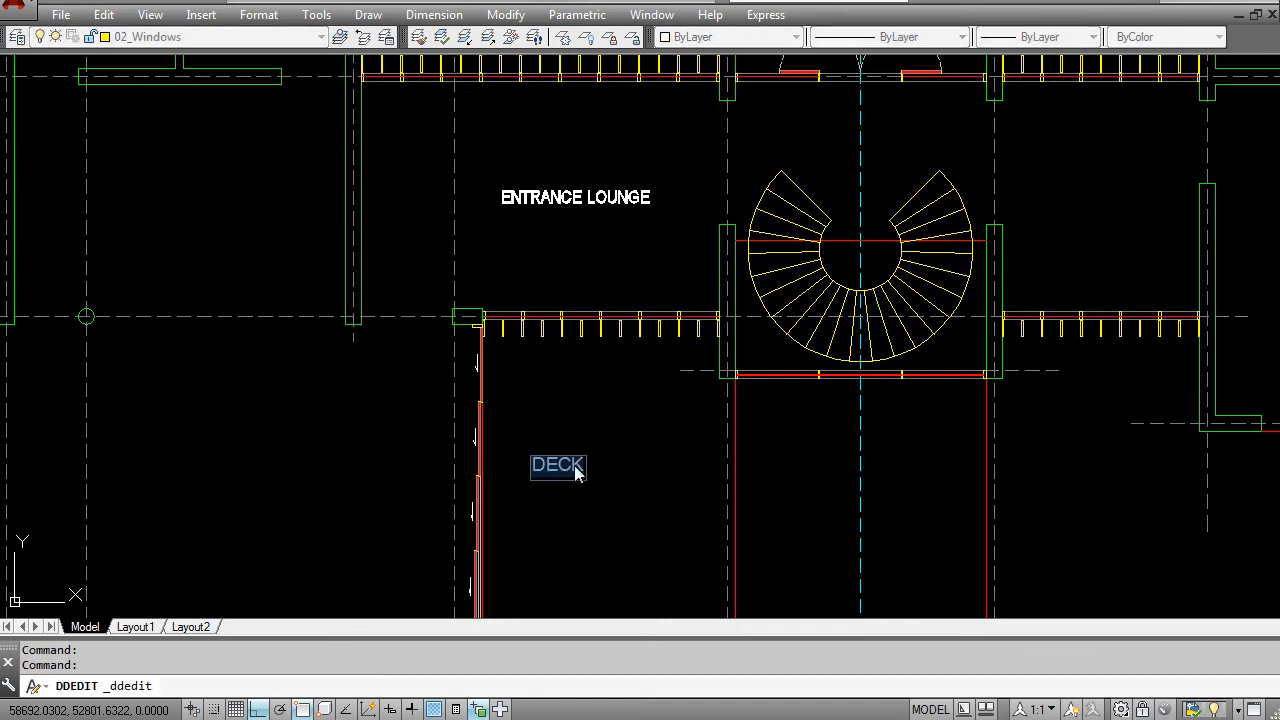
left_click(568, 472)
key("Return")
key("Return")
key("Return")
key("Escape")
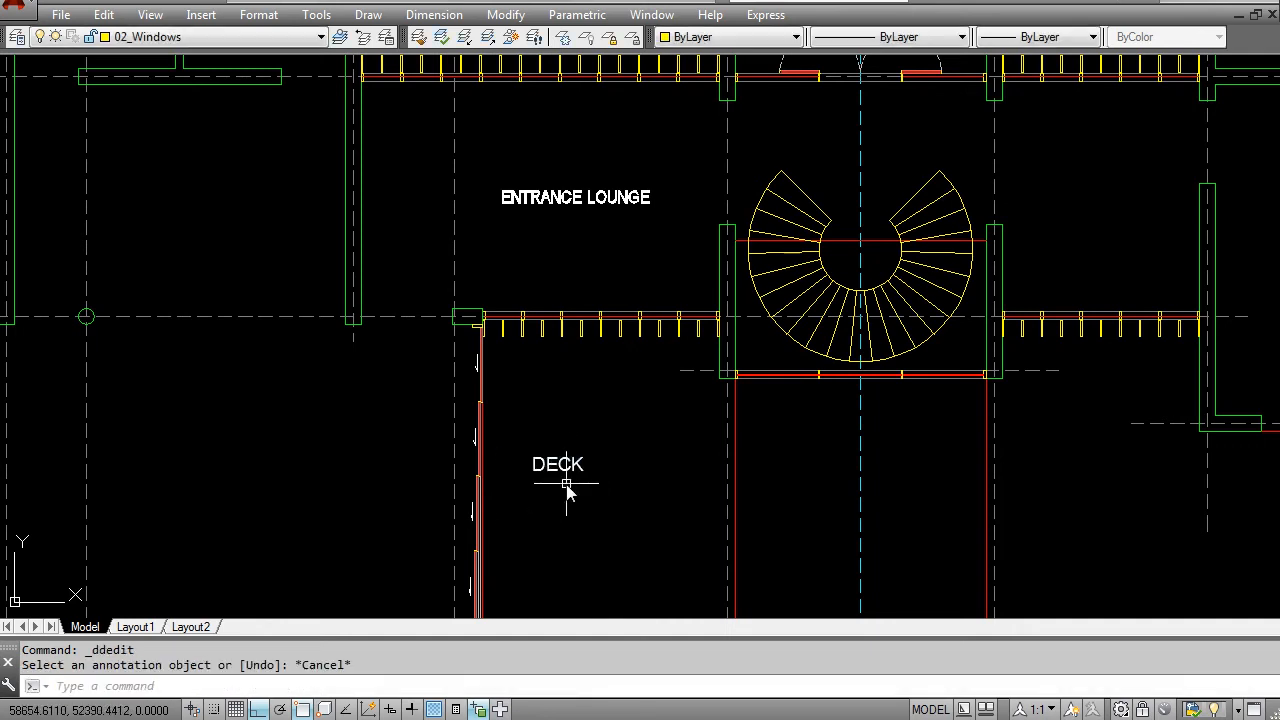
Define a multiline text box directly below the DECK text, within the strip beside the central axis
middle_click_drag(591, 237, 593, 192)
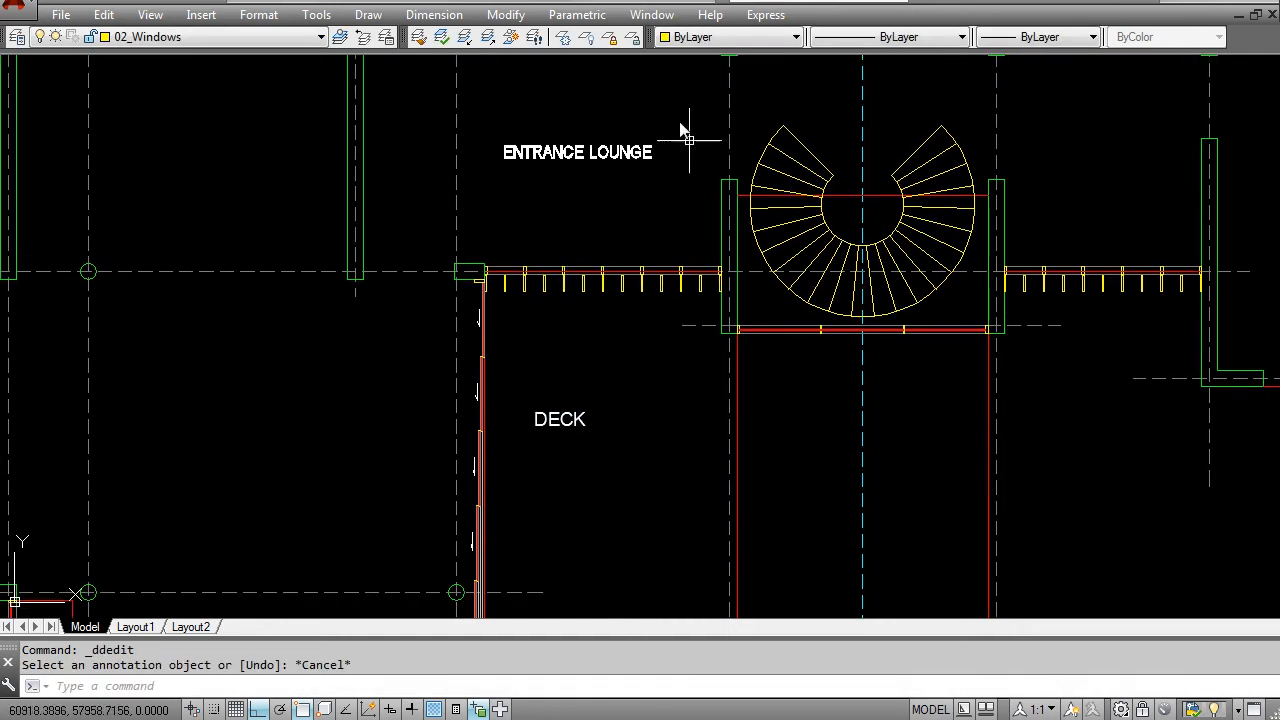
middle_click_drag(567, 454, 557, 371)
scroll(557, 376, "up", 2)
key("Escape")
key("Escape")
type("mt")
key("Return")
left_click(499, 354)
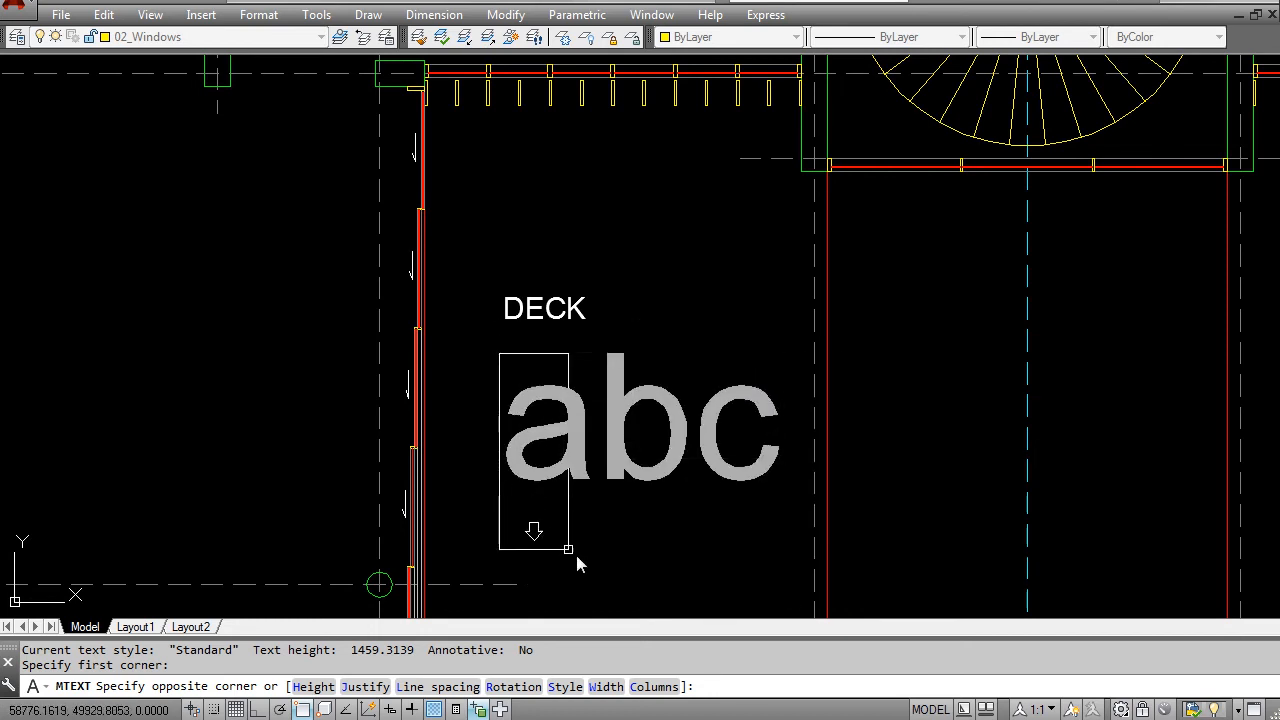
left_click(762, 552)
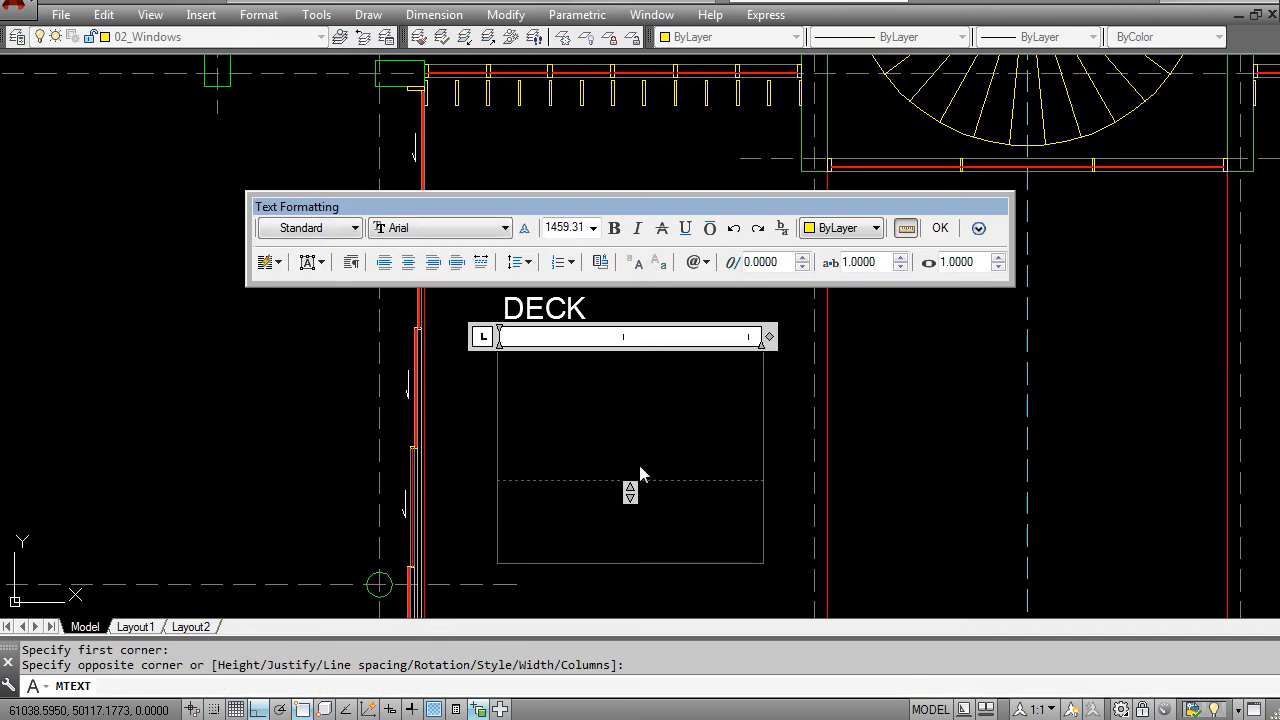
Enter TIMBER and DECK on two separate lines in the multiline text box
type("TUPM")
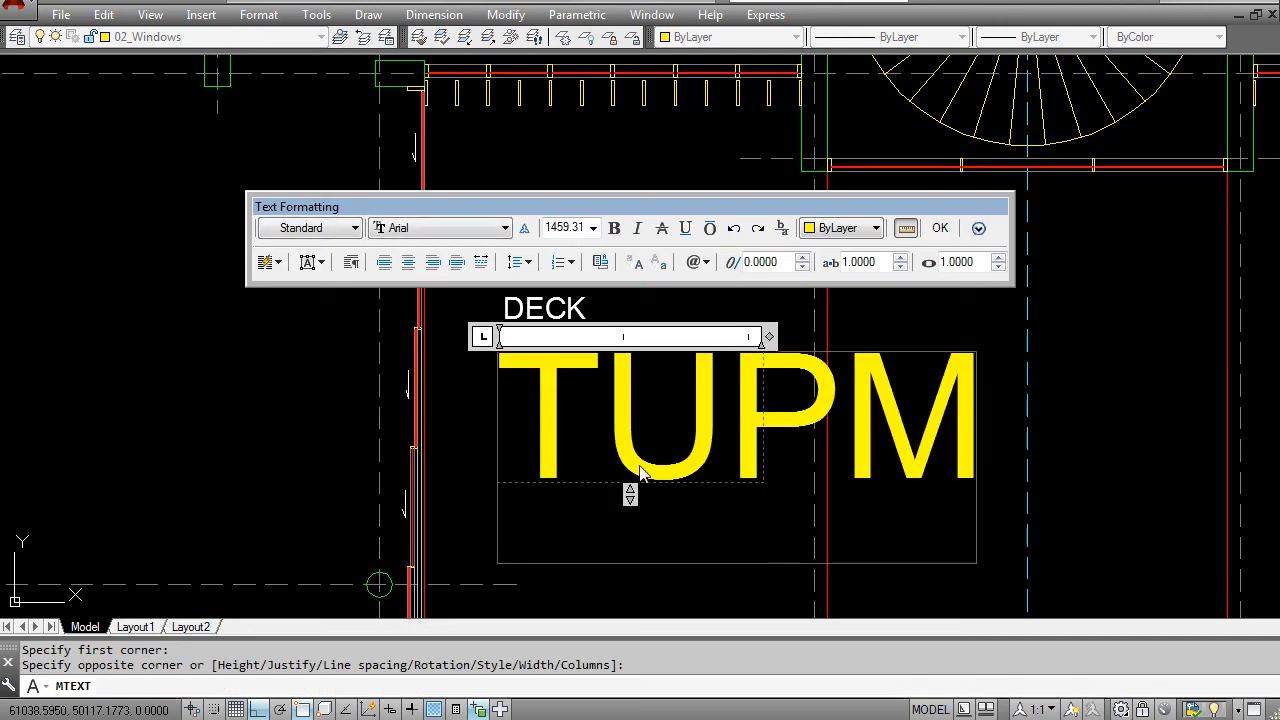
key("BackSpace")
key("BackSpace")
key("BackSpace")
key("BackSpace")
type("T")
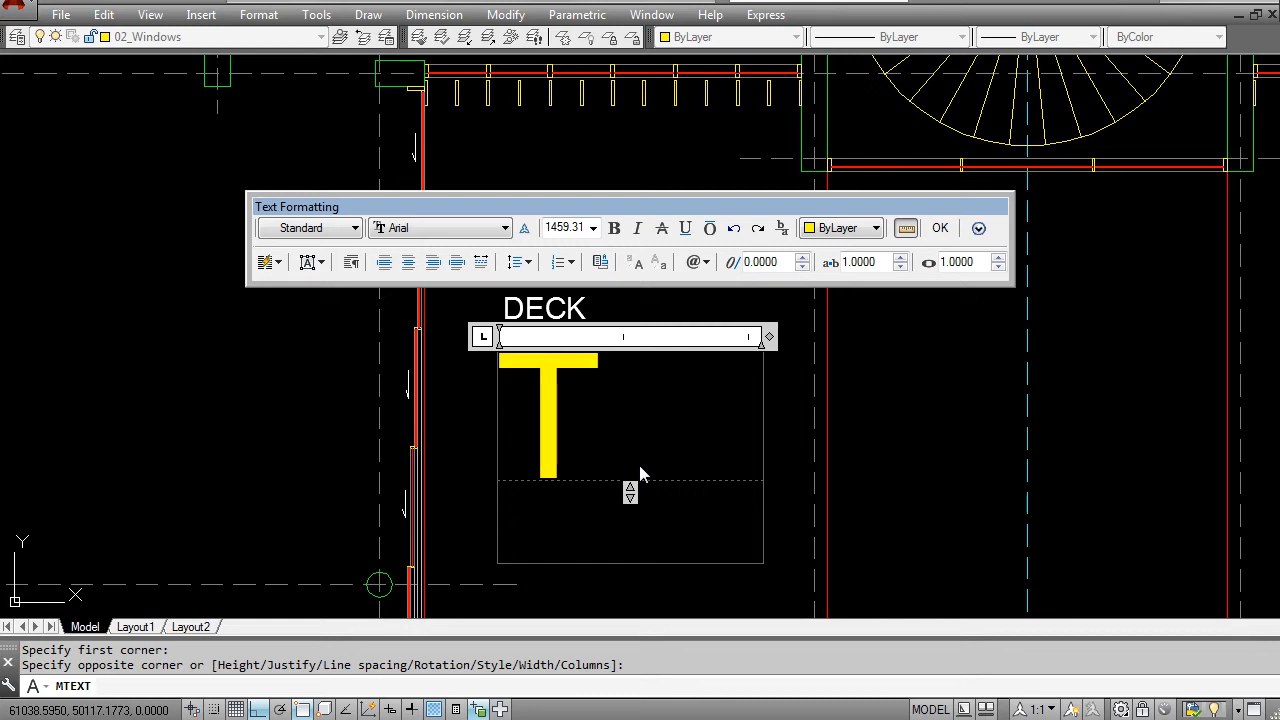
type("IMBER")
key("Return")
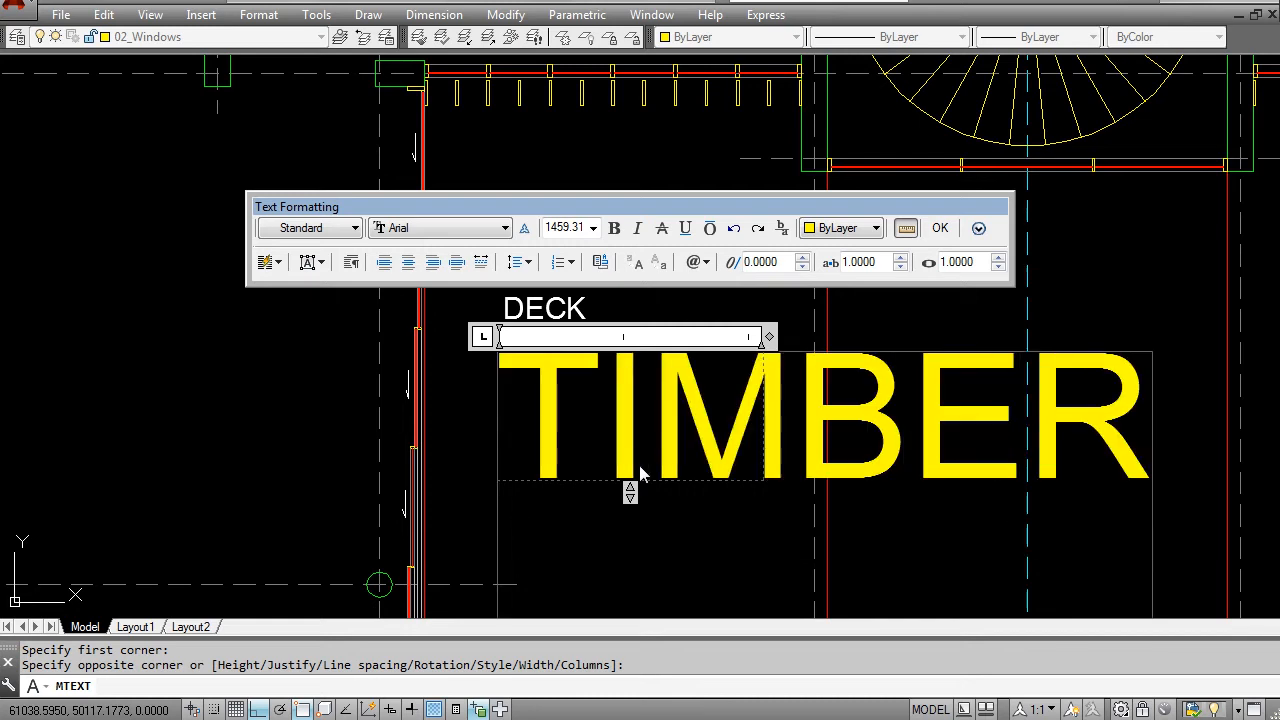
type("DECK")
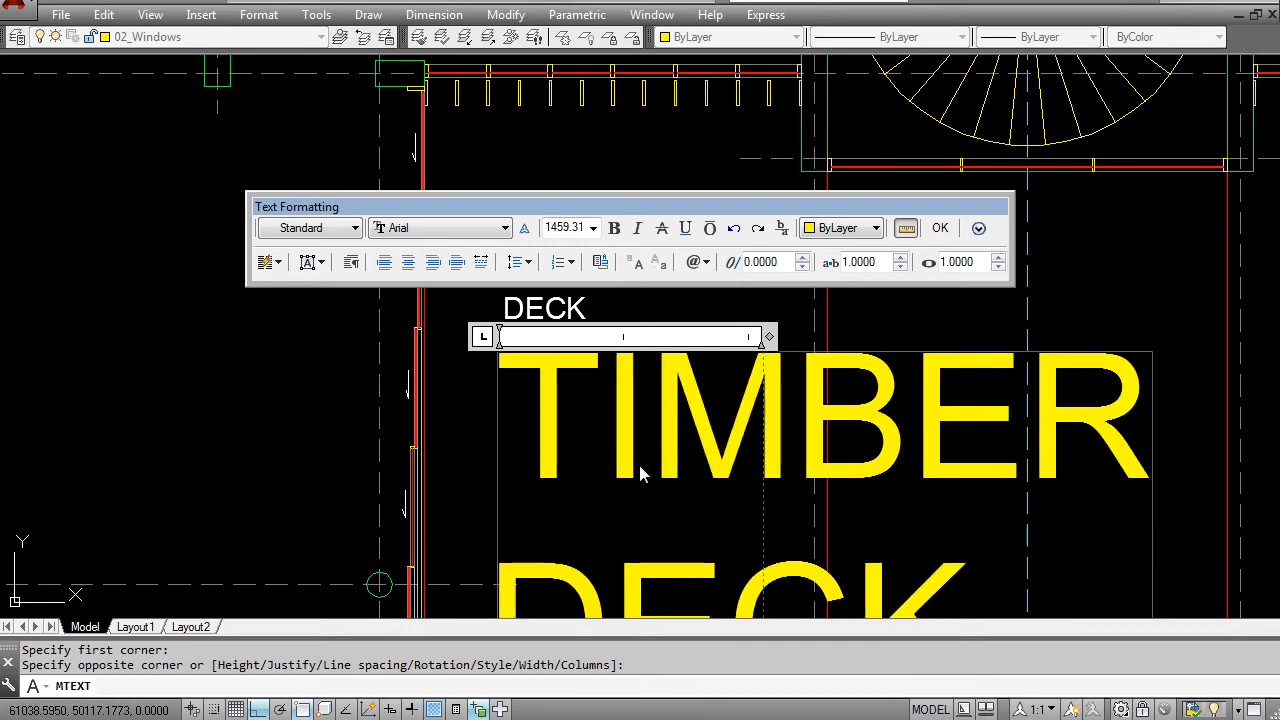
Set the height of both TIMBER DECK lines to 500, view the available symbols and finish the text
scroll(519, 425, "down", 2)
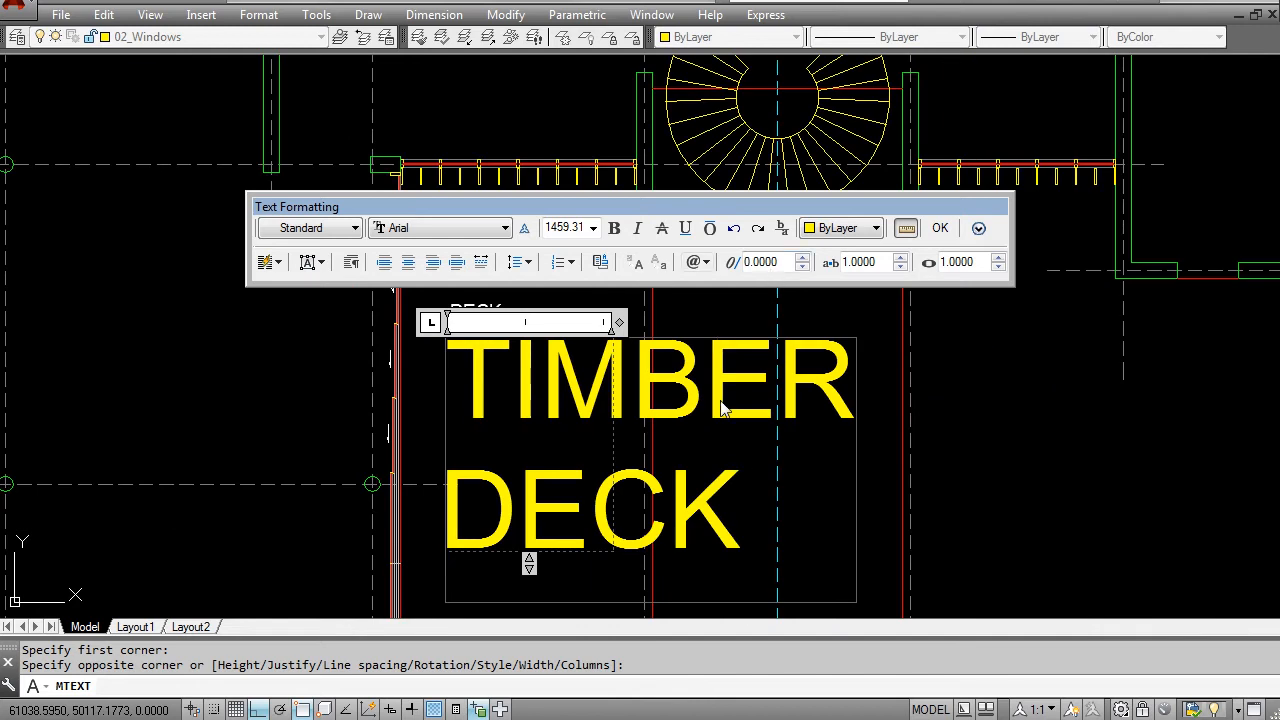
key("ctrl+a")
left_click(563, 229)
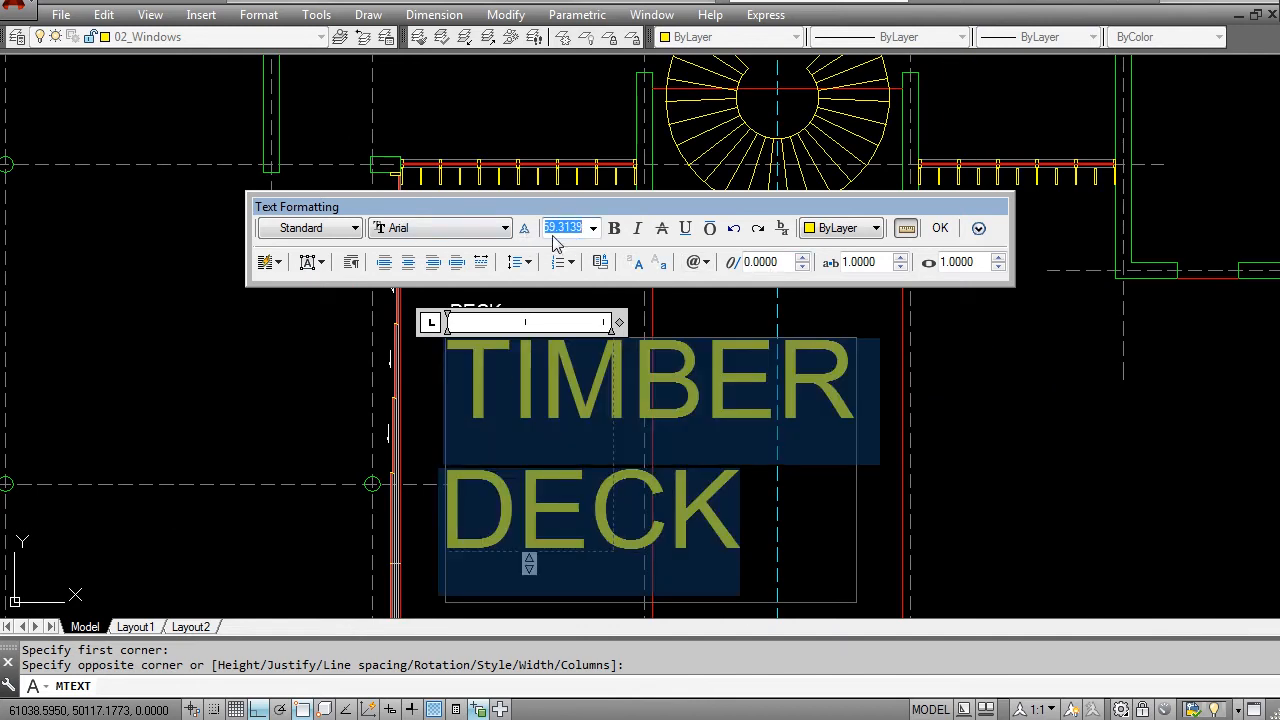
left_click(557, 232)
left_click_drag(585, 232, 531, 231)
type("500")
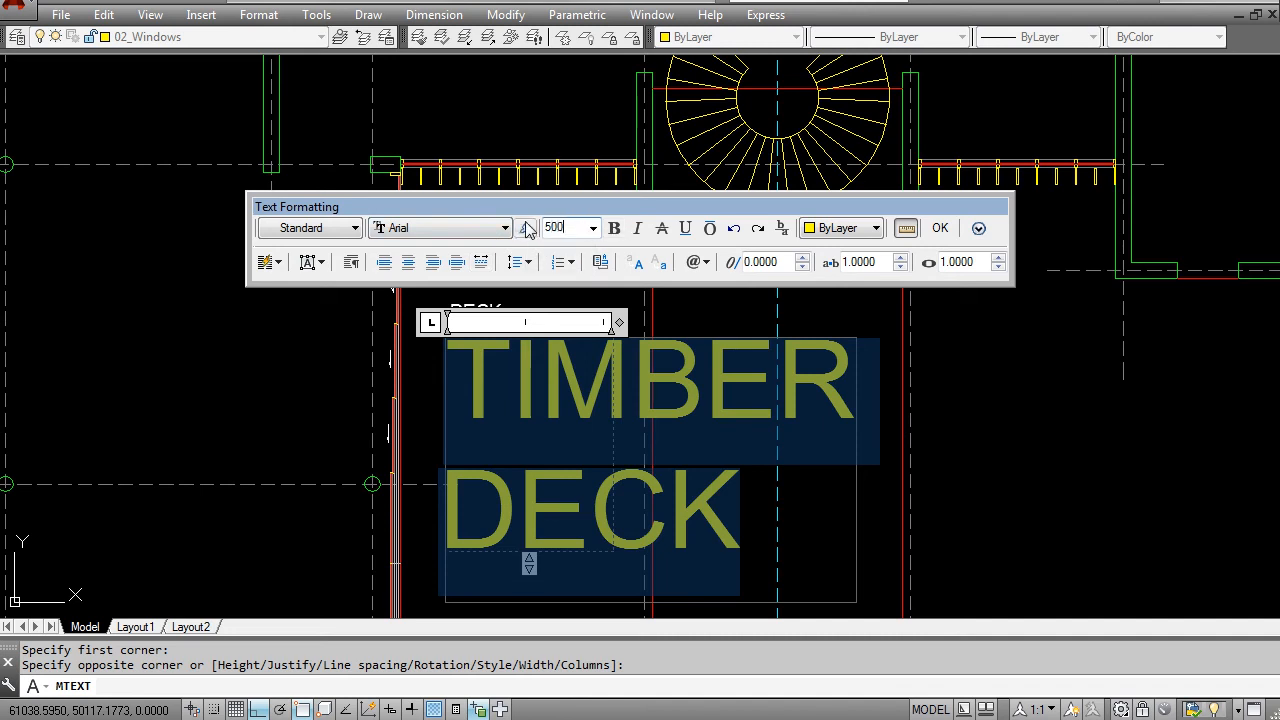
left_click(697, 263)
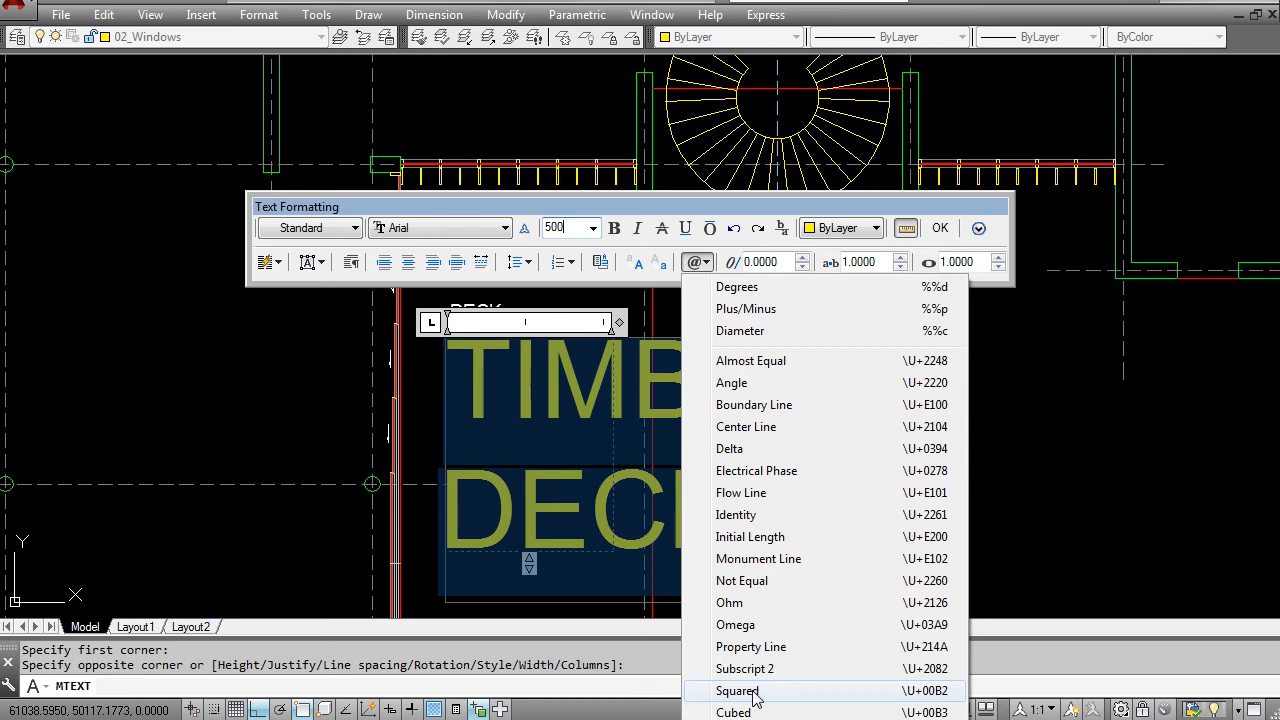
left_click(940, 228)
Erase both the single-line DECK text and the multiline TIMBER DECK text
scroll(535, 385, "down", 3)
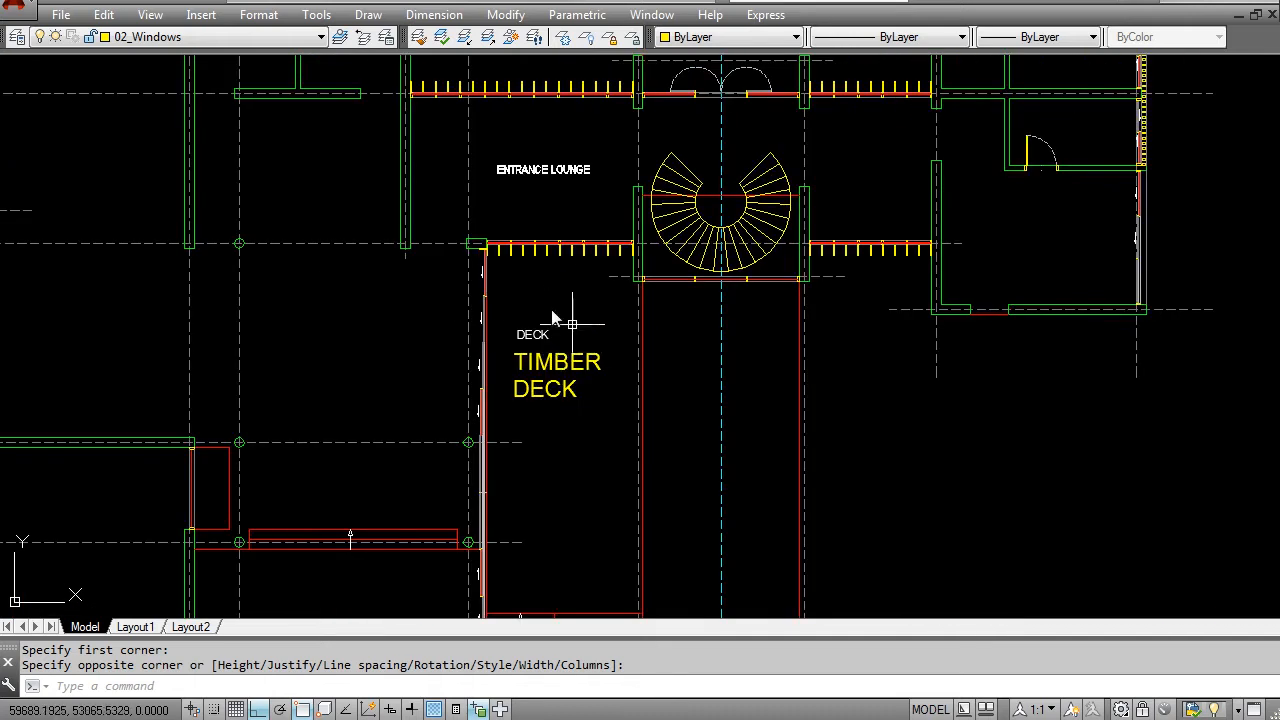
key("Escape")
type("e")
key("Return")
left_click(580, 410)
left_click(571, 329)
key("Return")
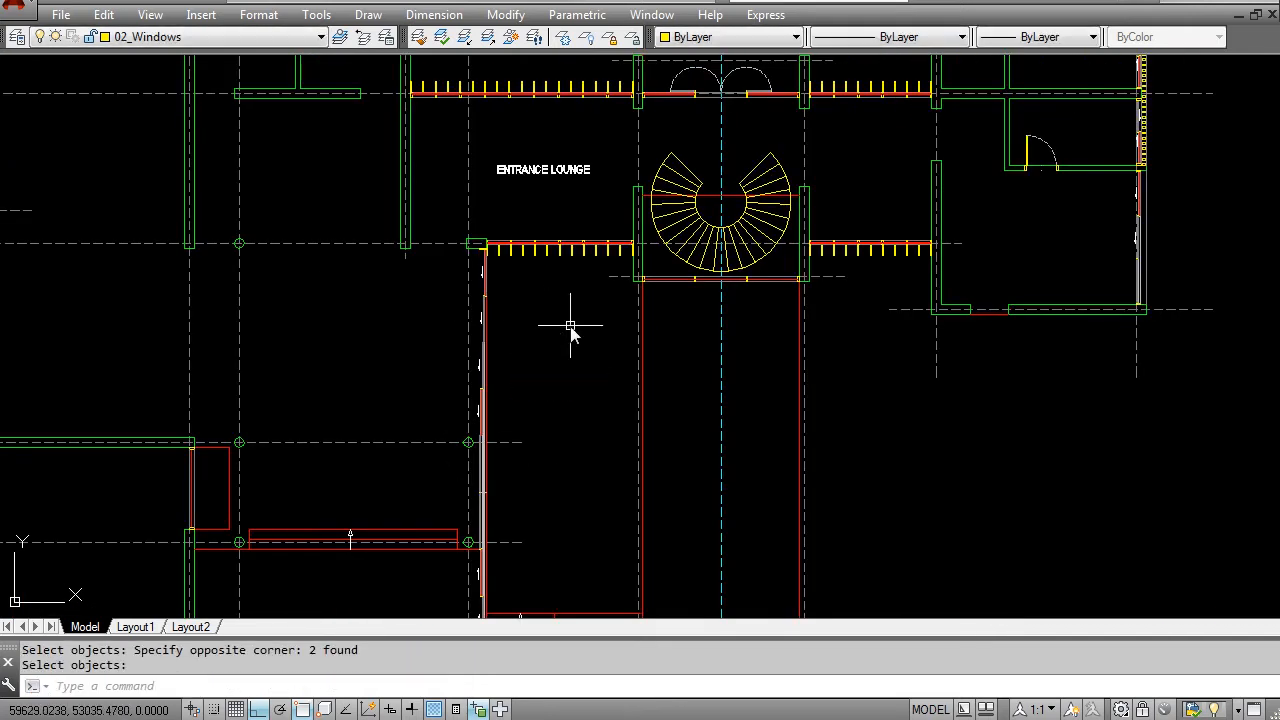
middle_click_drag(570, 325, 583, 399)
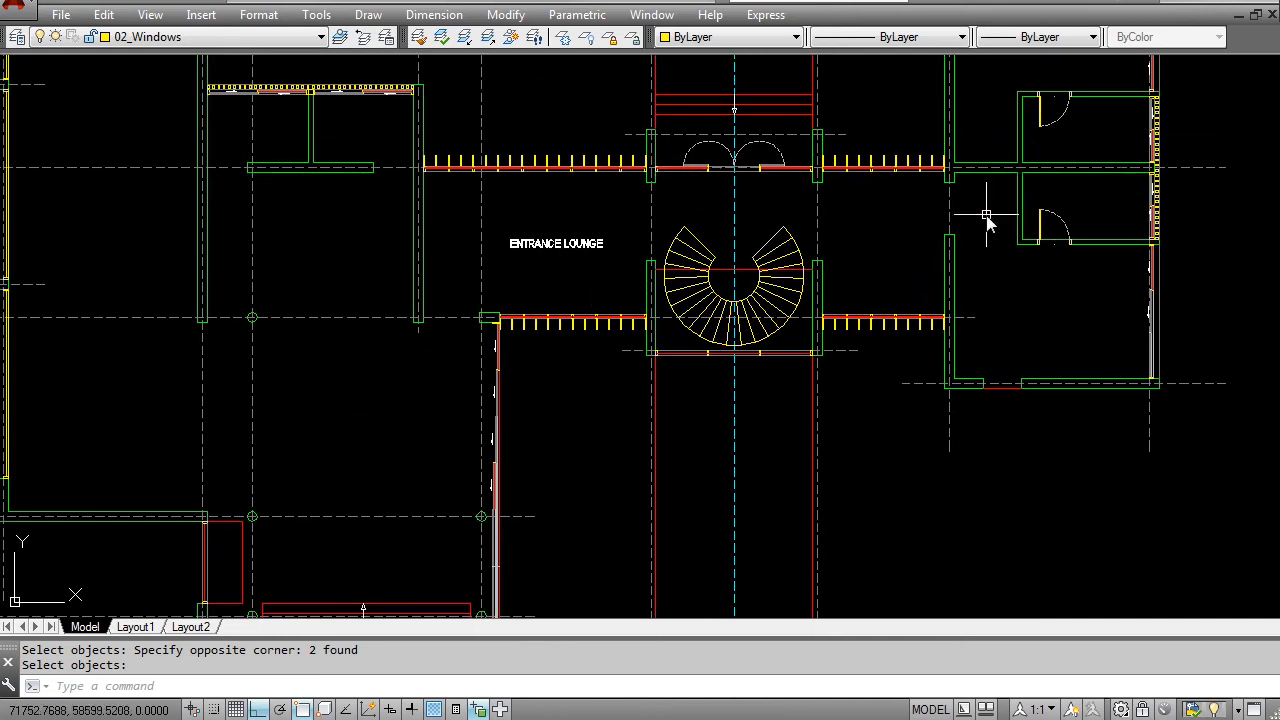
middle_click_drag(455, 244, 423, 277)
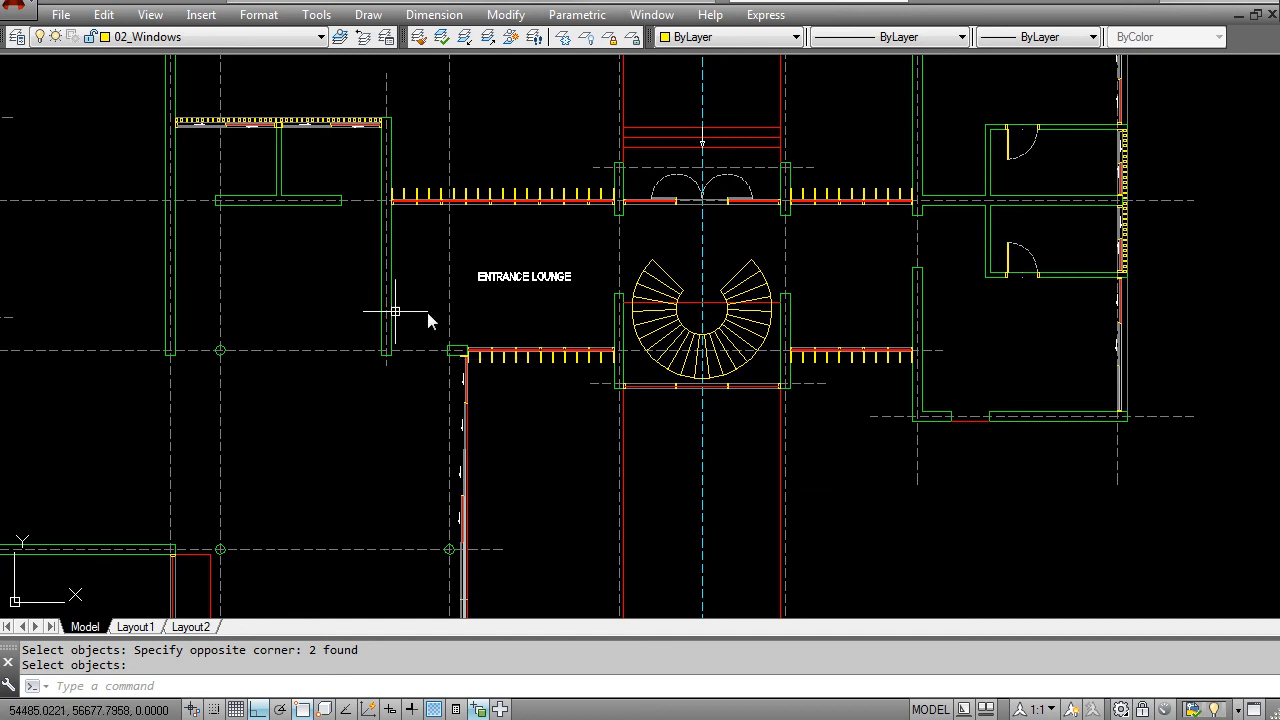
scroll(465, 298, "down", 4)
scroll(770, 279, "up", 6)
scroll(780, 277, "down", 8)
scroll(597, 329, "up", 4)
Copy the thin 1:100 text from the samples beside the plan to just below the ENTRANCE LOUNGE label, with Ortho off
key("Escape")
key("Escape")
type("c")
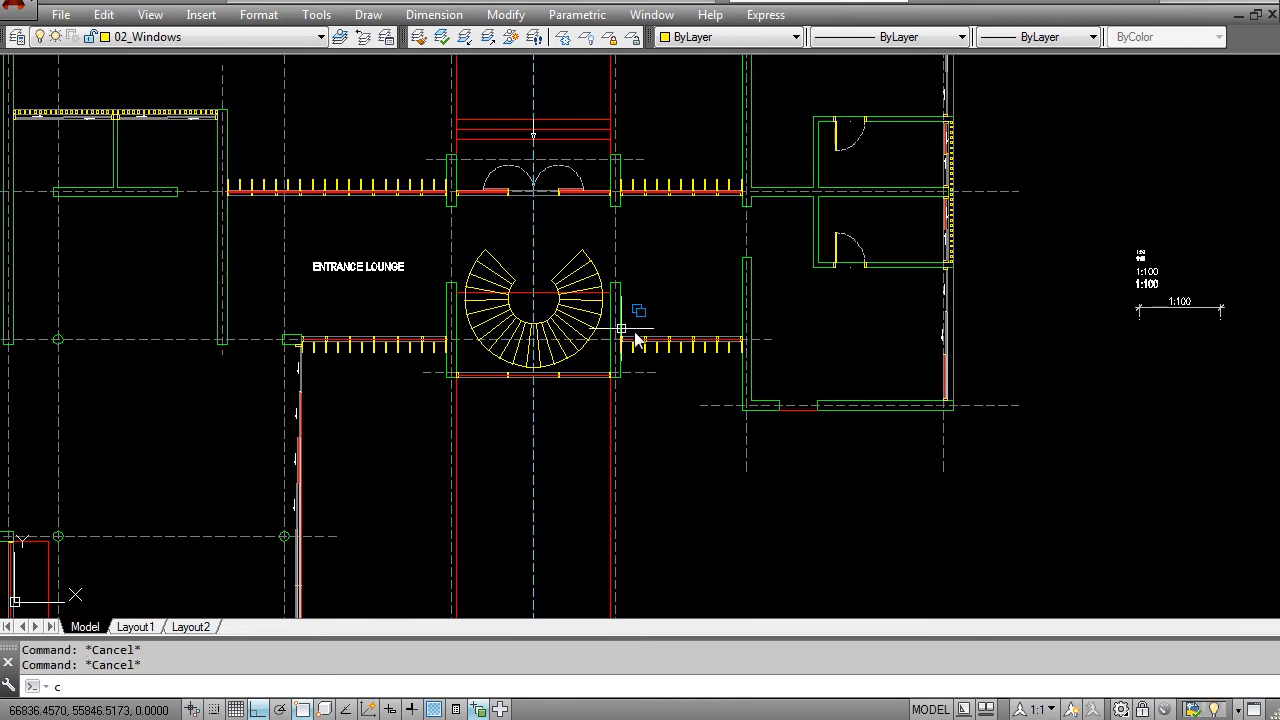
type("o")
key("Return")
scroll(1094, 286, "up", 5)
left_click(1100, 280)
key("Return")
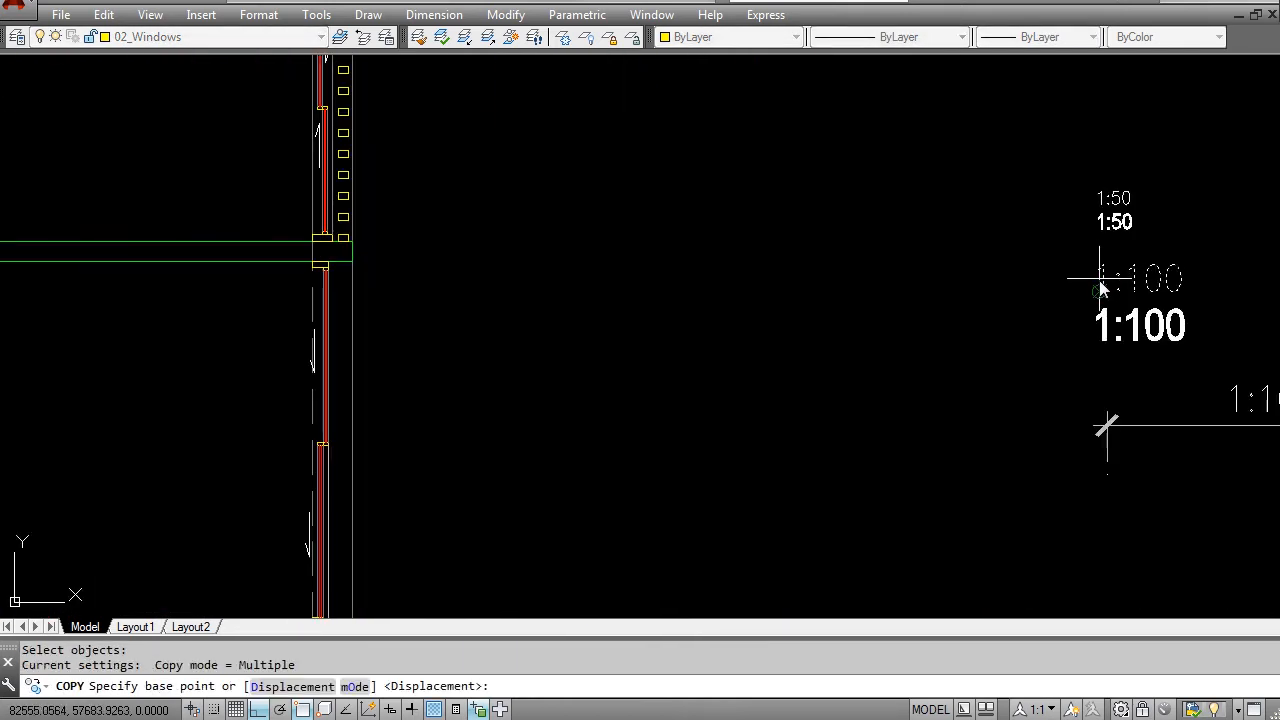
left_click(1099, 279)
scroll(950, 293, "down", 4)
middle_click_drag(296, 335, 696, 343)
key("F8")
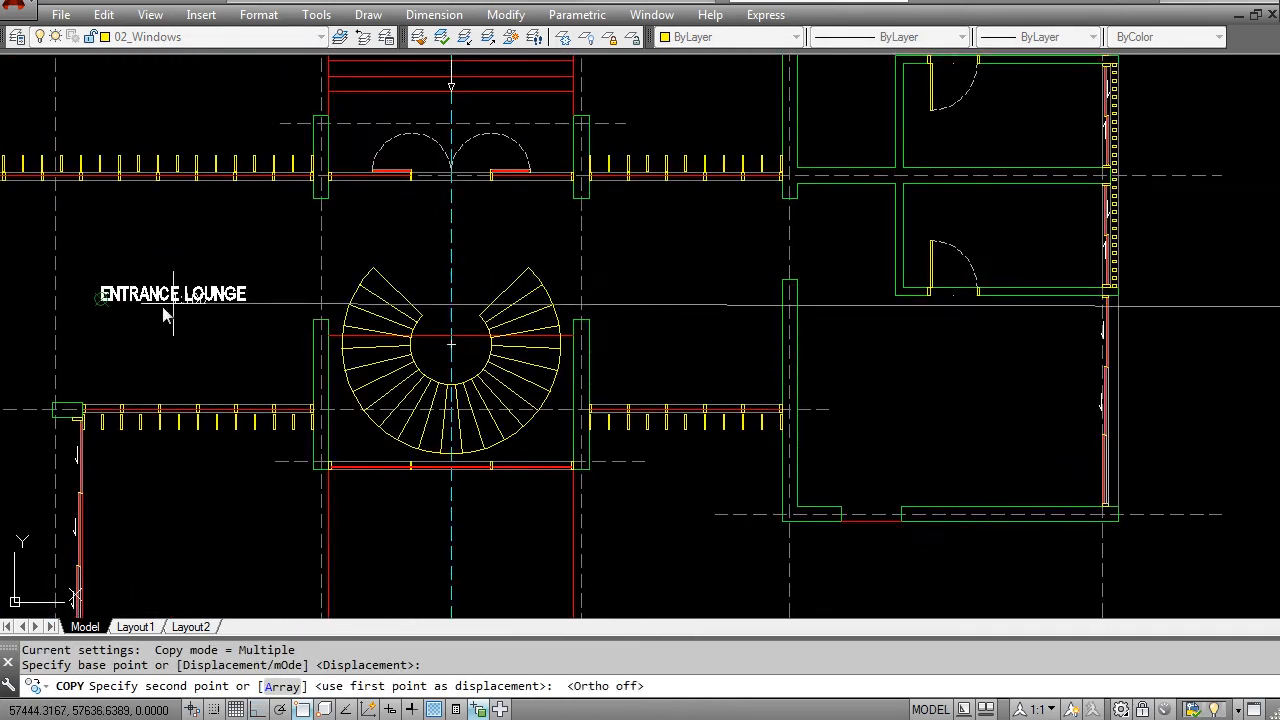
scroll(165, 315, "up", 4)
left_click(344, 369)
key("Escape")
scroll(466, 360, "down", 4)
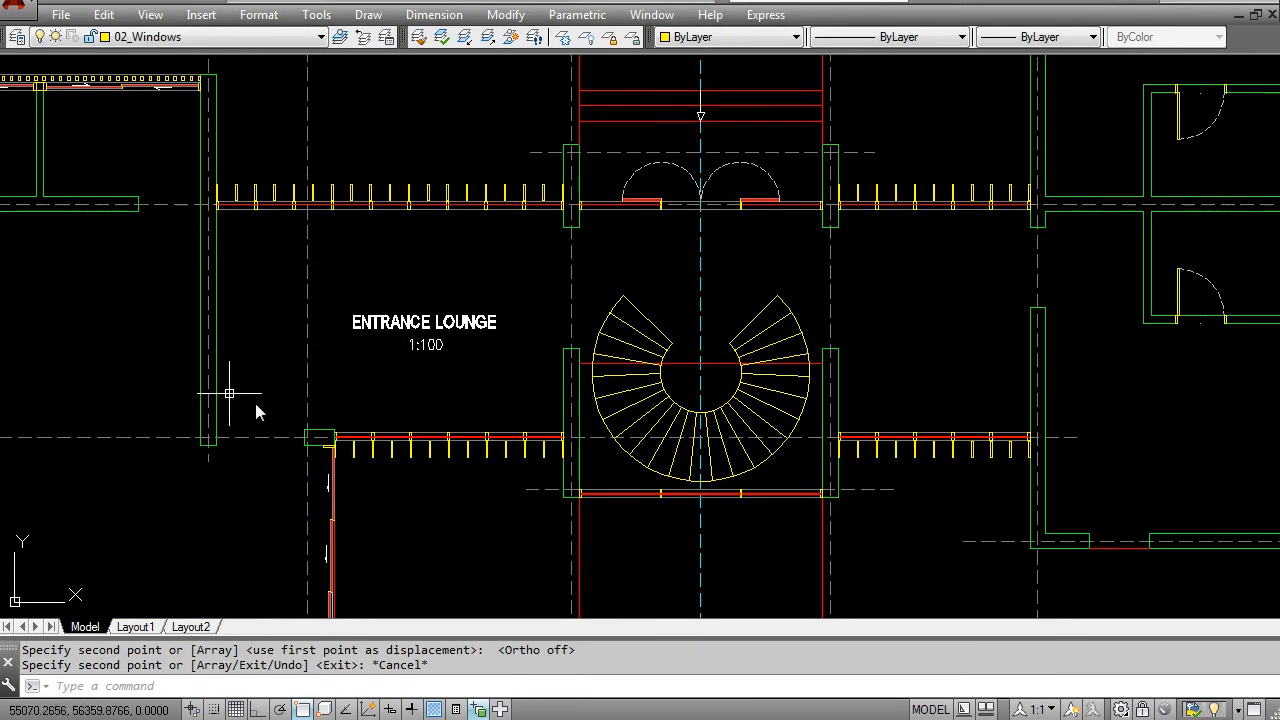
Move the copied 1:100 text from below the ENTRANCE LOUNGE label to the central axis just above the spiral stair
scroll(640, 366, "down", 4)
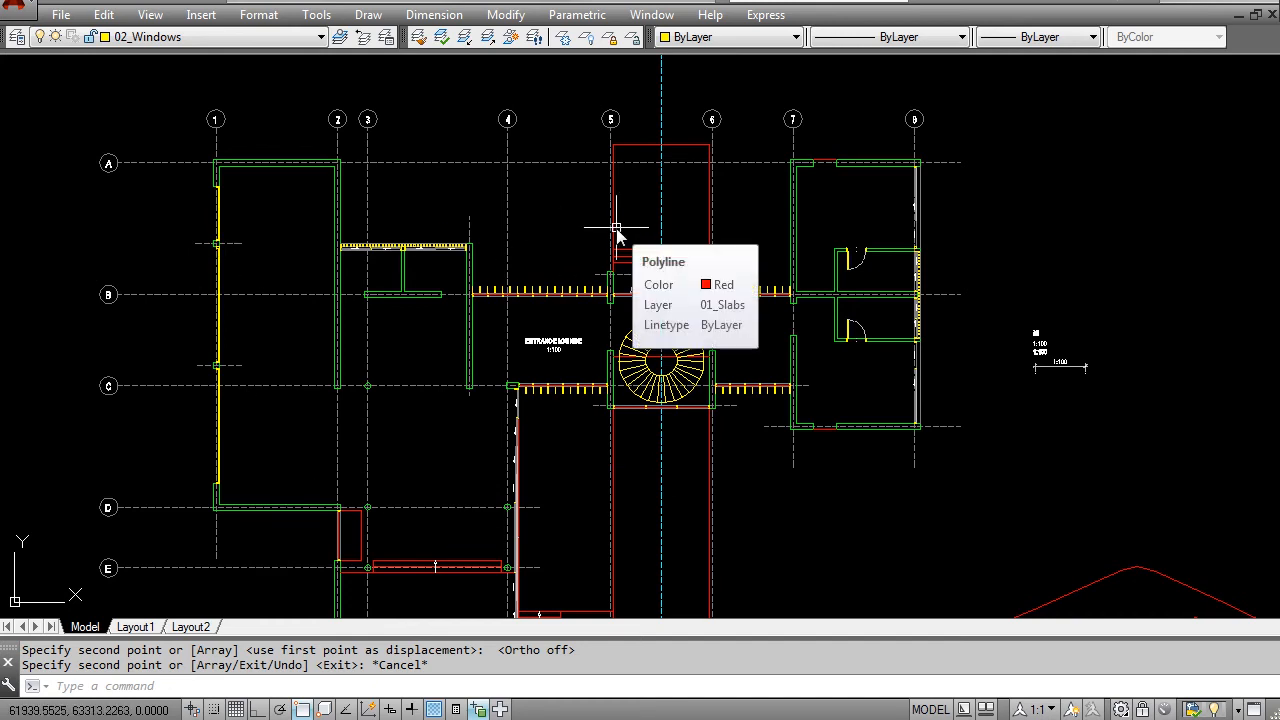
scroll(560, 354, "up", 5)
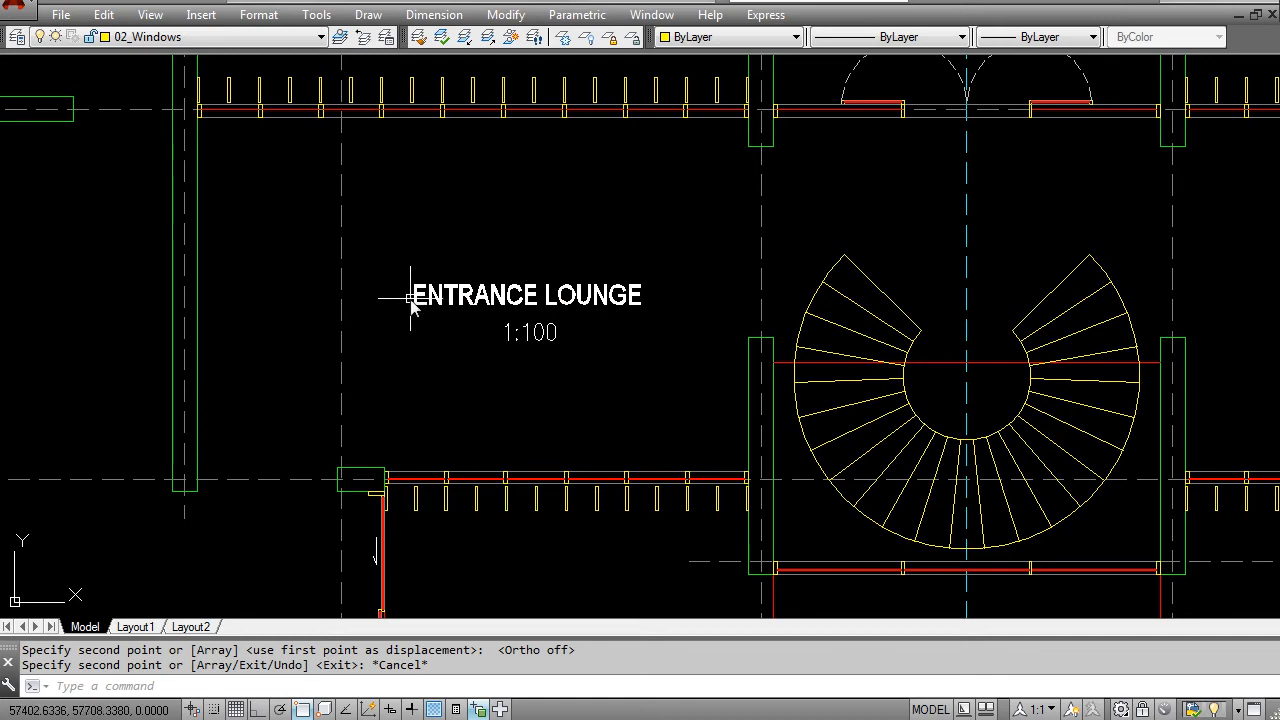
scroll(604, 303, "down", 5)
key("Escape")
scroll(600, 300, "up", 5)
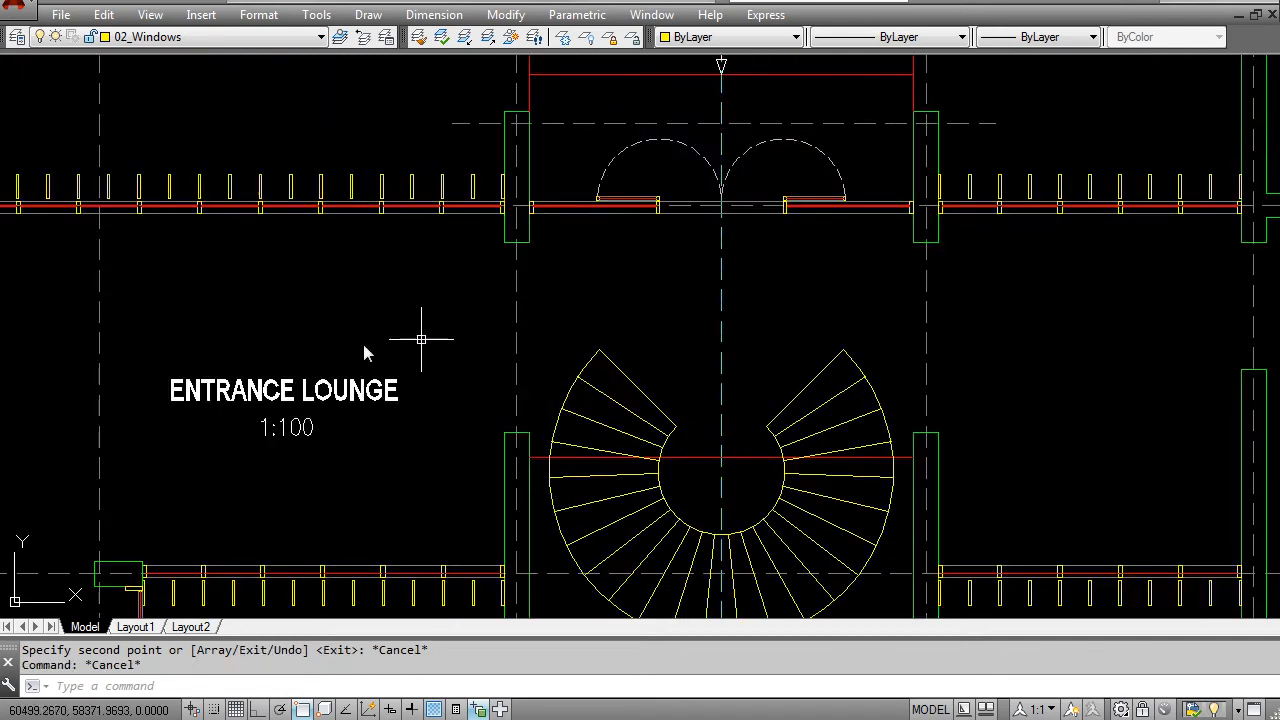
type("m")
key("Return")
left_click(311, 457)
left_click(271, 426)
key("Return")
left_click(298, 495)
scroll(701, 412, "up", 2)
left_click(723, 405)
Examine the floor plan at several scales, from the rooms and central strip around the entrance lounge to the surrounding site
scroll(749, 406, "down", 4)
scroll(560, 350, "up", 2)
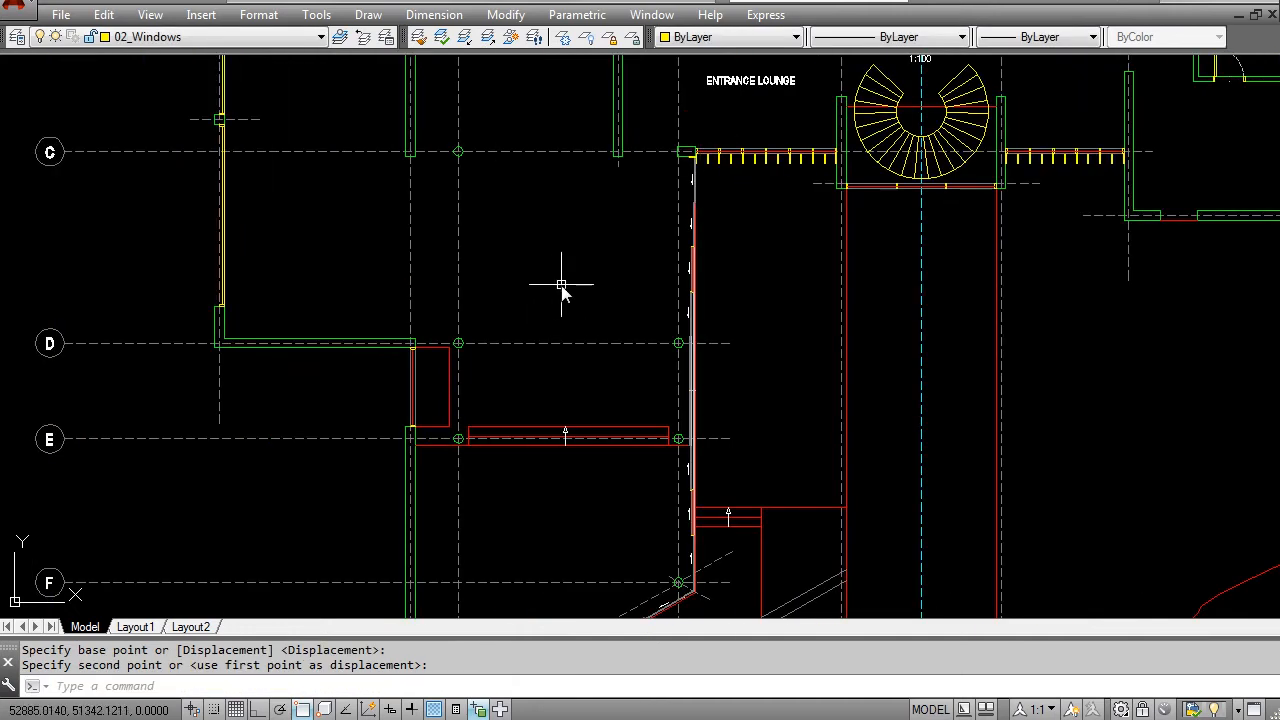
scroll(559, 295, "down", 2)
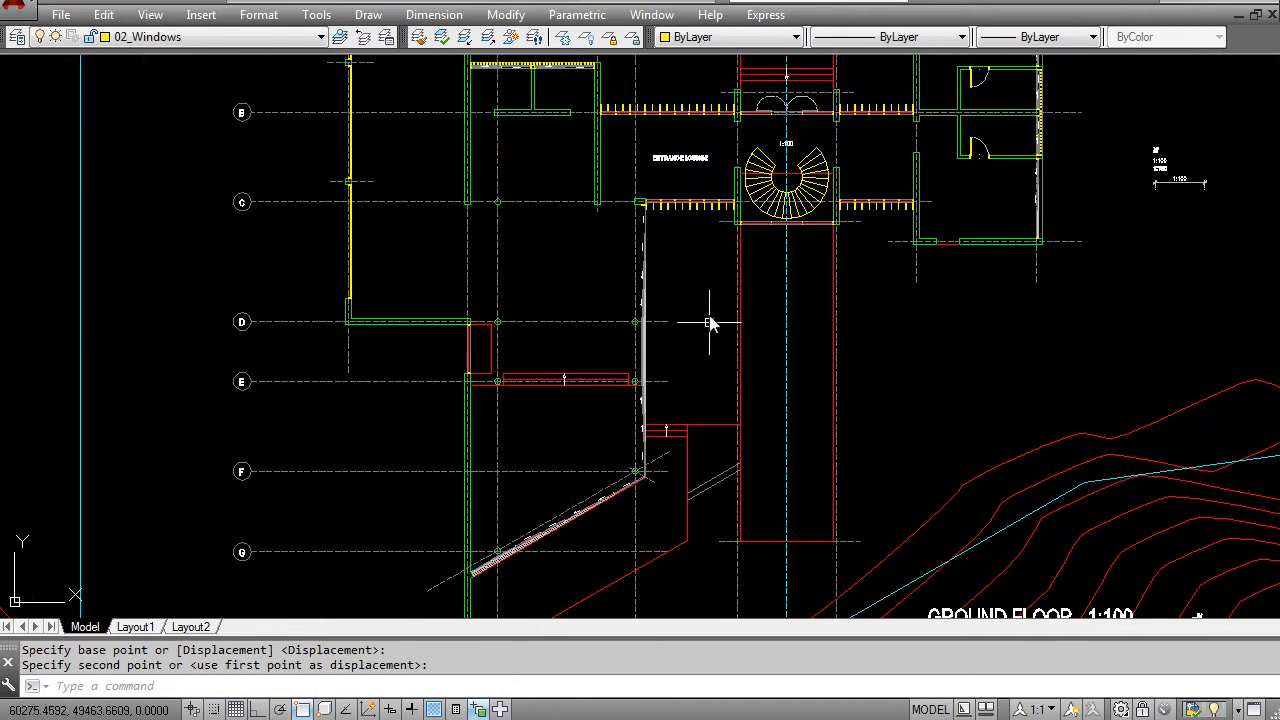
scroll(676, 335, "up", 2)
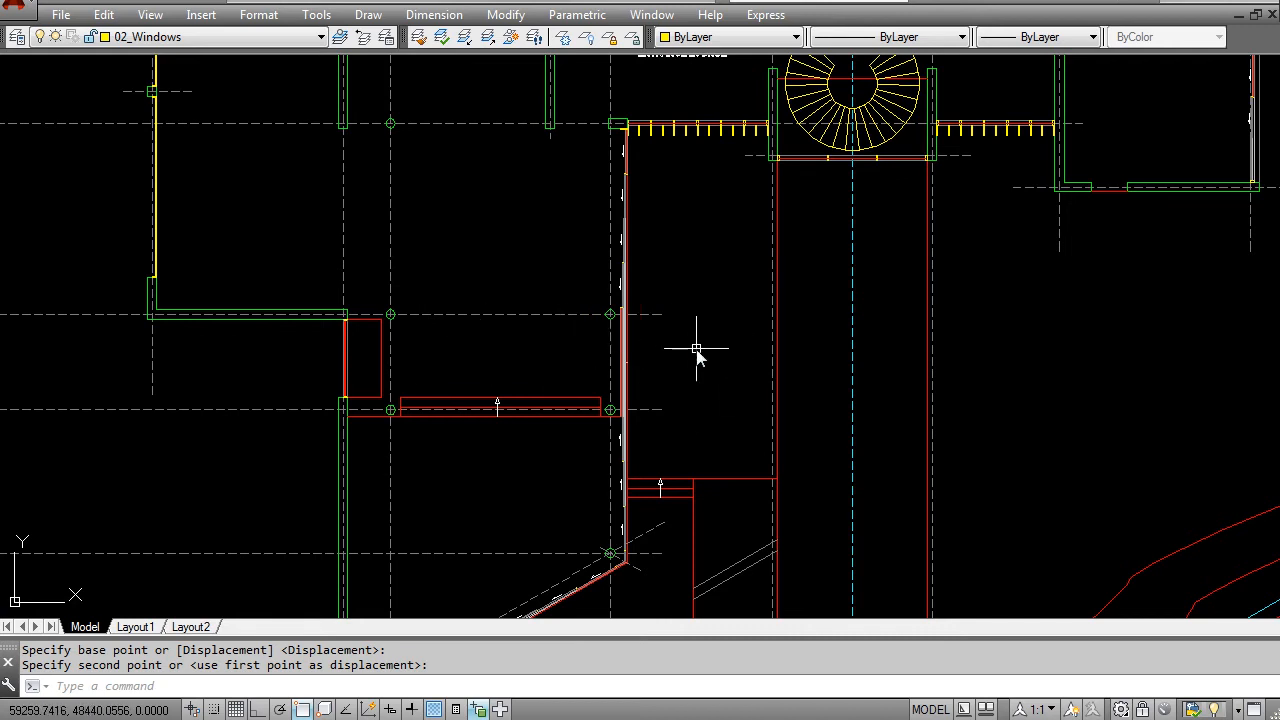
scroll(551, 323, "down", 4)
scroll(648, 337, "up", 4)
scroll(635, 300, "up", 3)
scroll(629, 288, "down", 3)
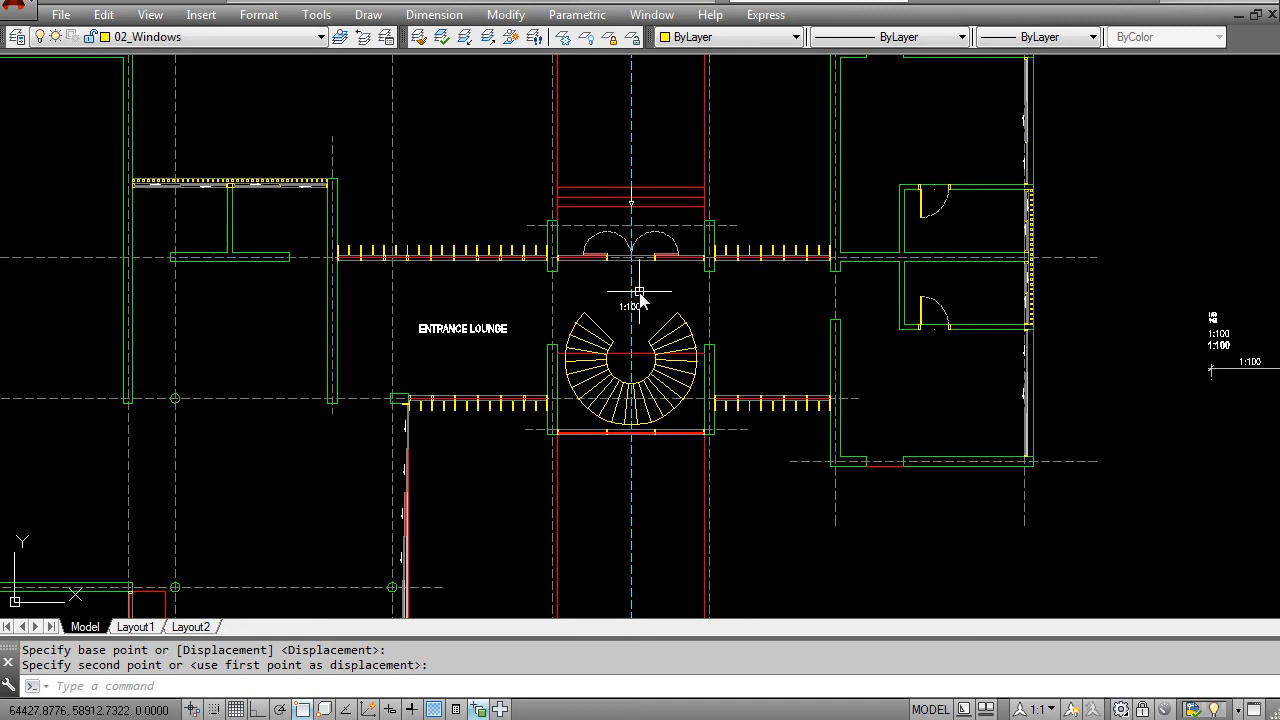
scroll(640, 300, "down", 6)
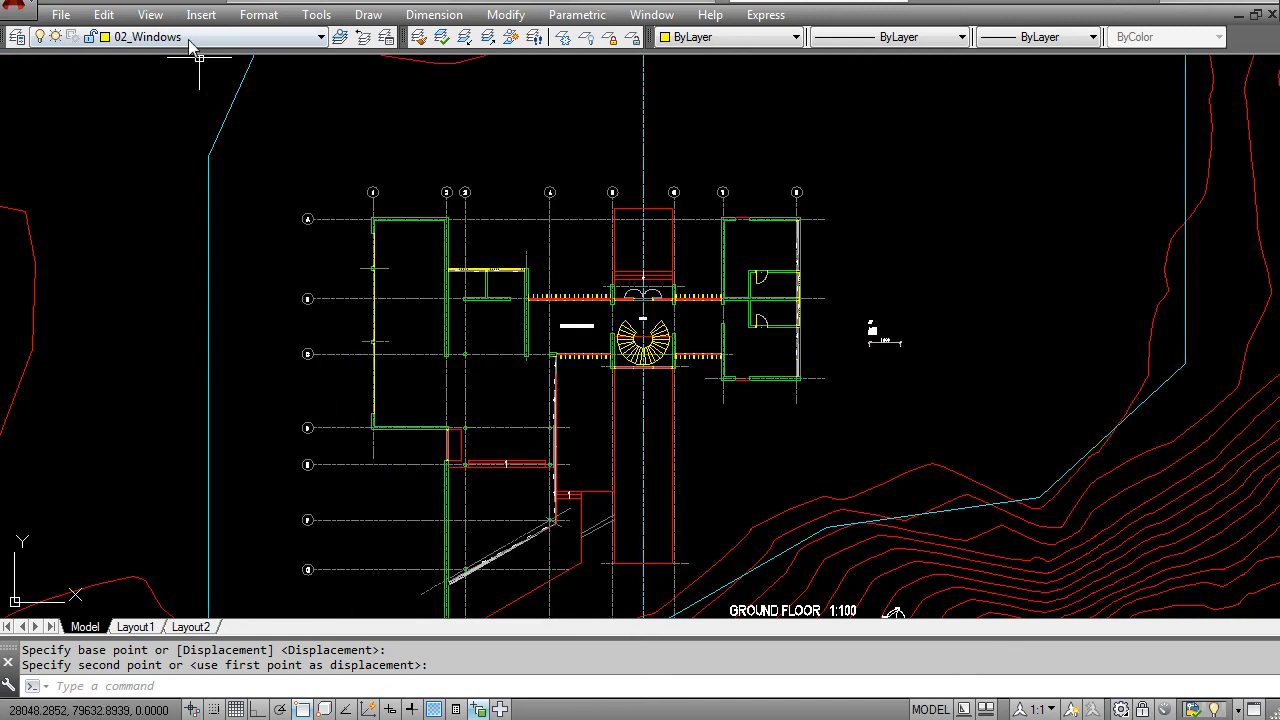
Select the contour line running past the building and examine its course across the site, ending with the selection cleared
scroll(702, 427, "up", 2)
left_click(719, 408)
scroll(702, 405, "down", 3)
scroll(691, 194, "up", 2)
scroll(590, 271, "up", 4)
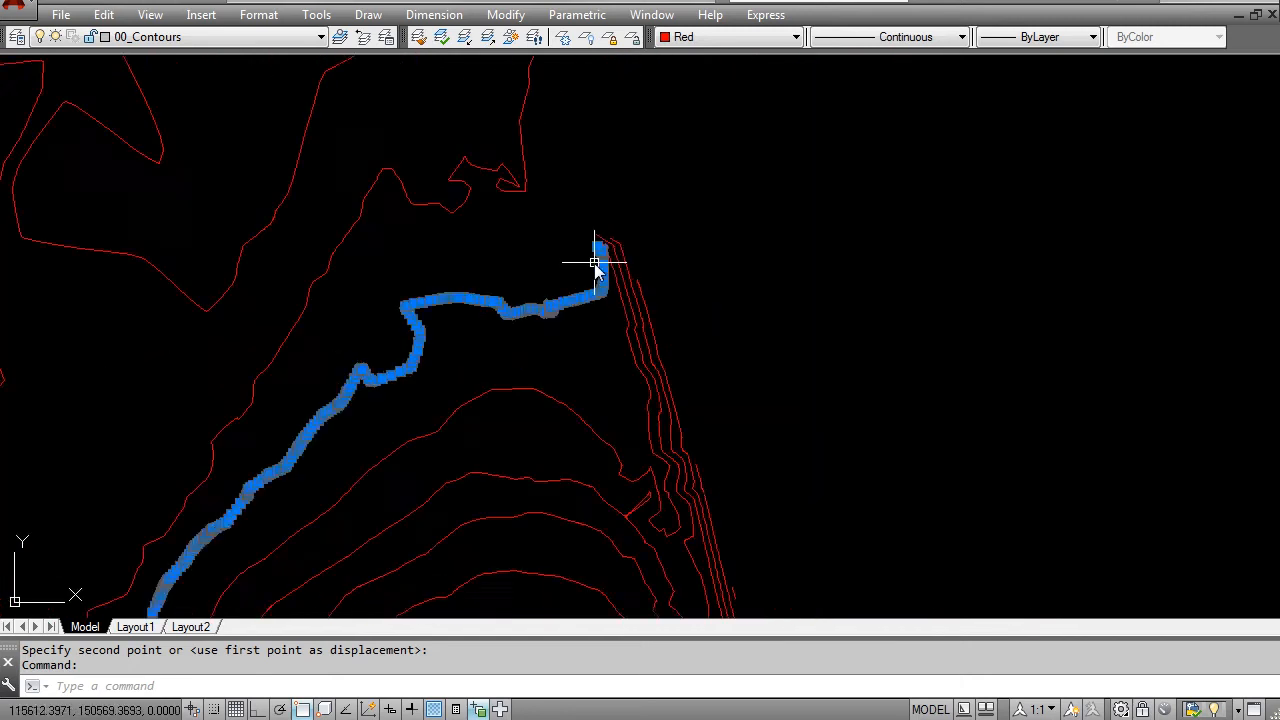
scroll(575, 275, "down", 2)
scroll(565, 380, "up", 4)
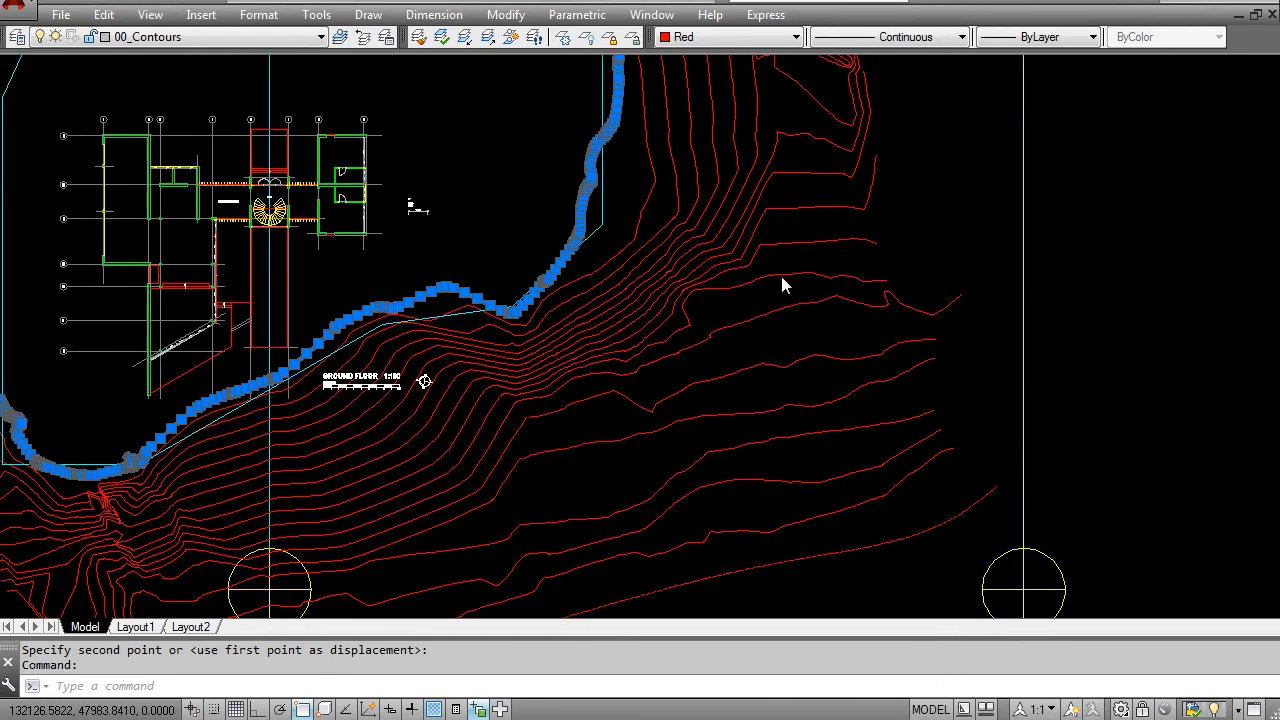
scroll(620, 335, "up", 4)
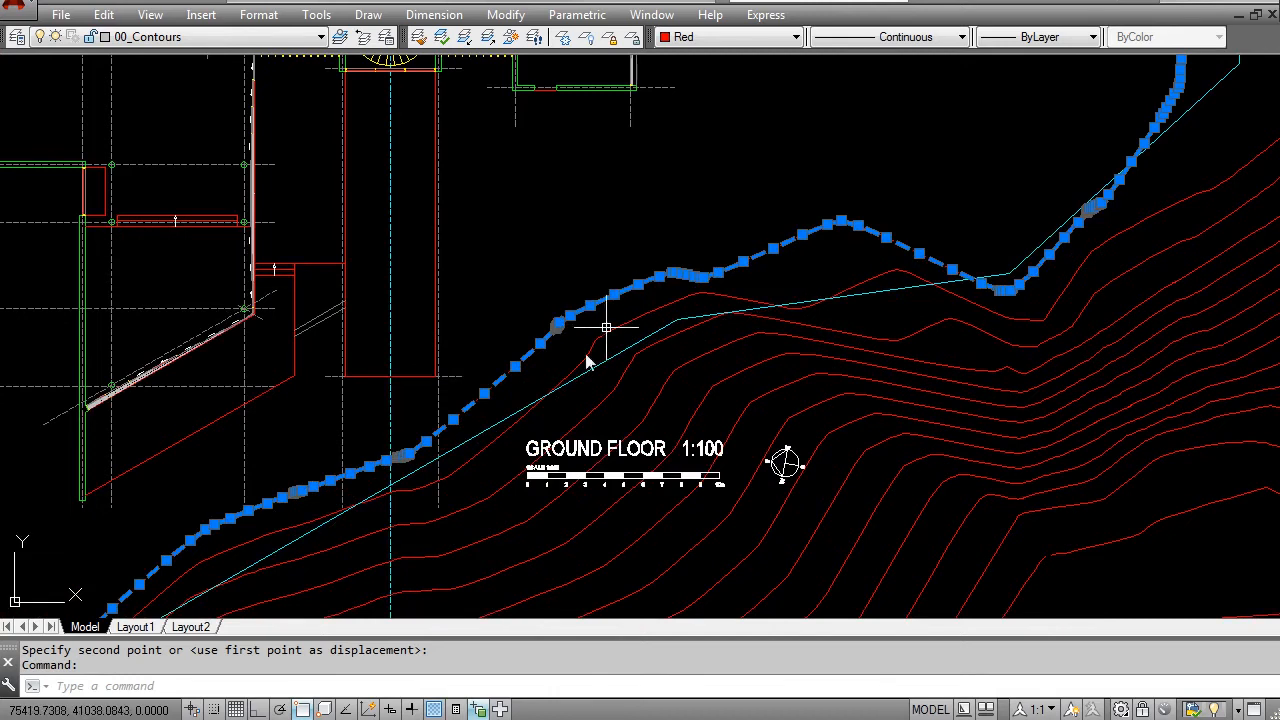
scroll(600, 300, "down", 2)
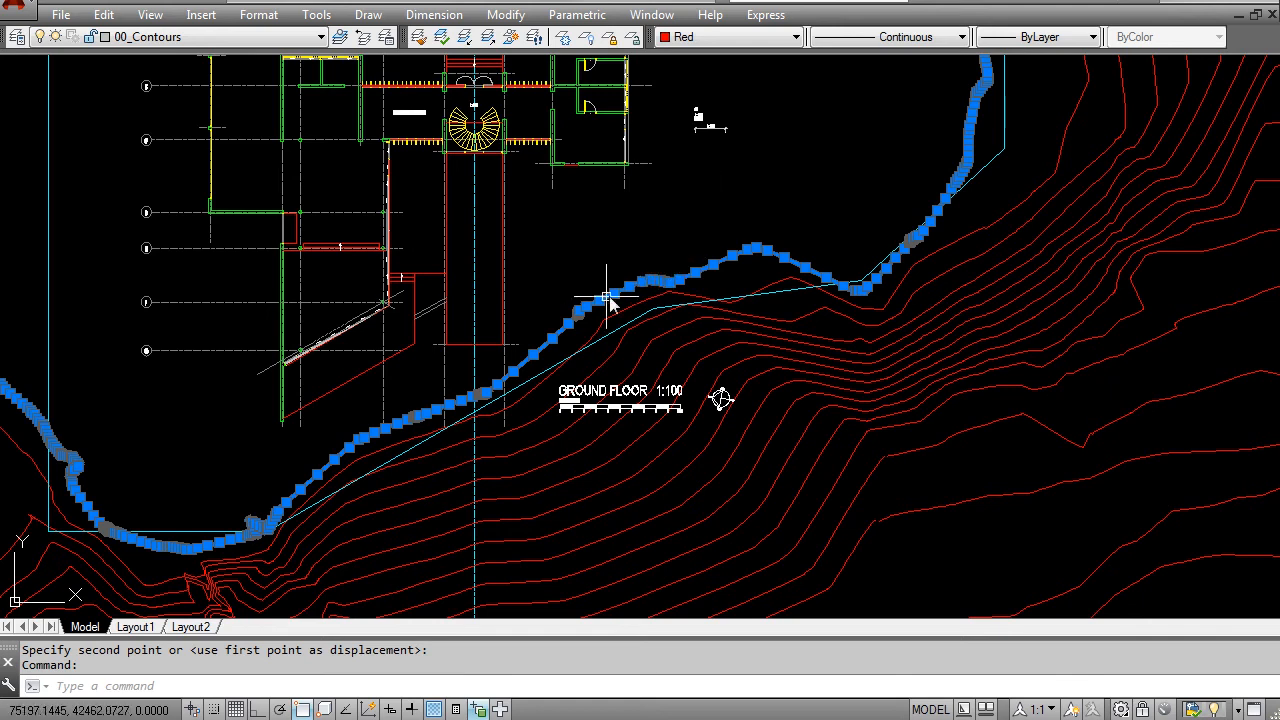
middle_click_drag(639, 276, 632, 349)
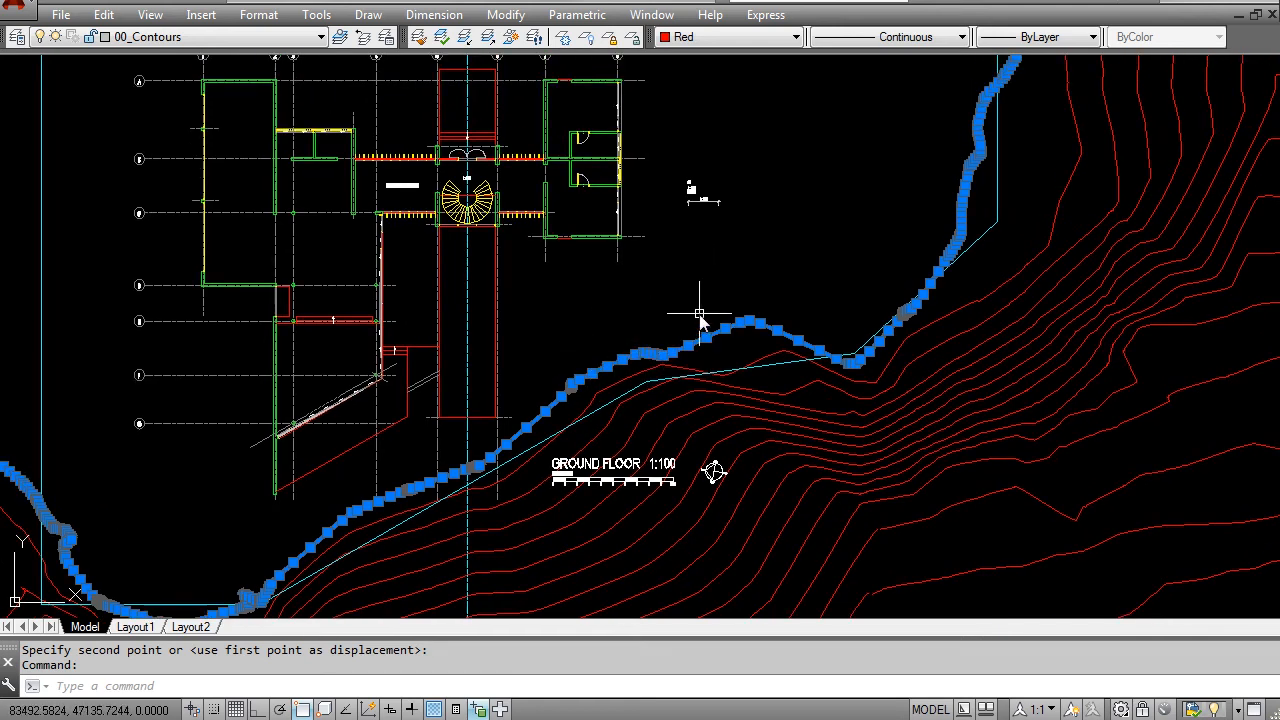
scroll(520, 414, "up", 3)
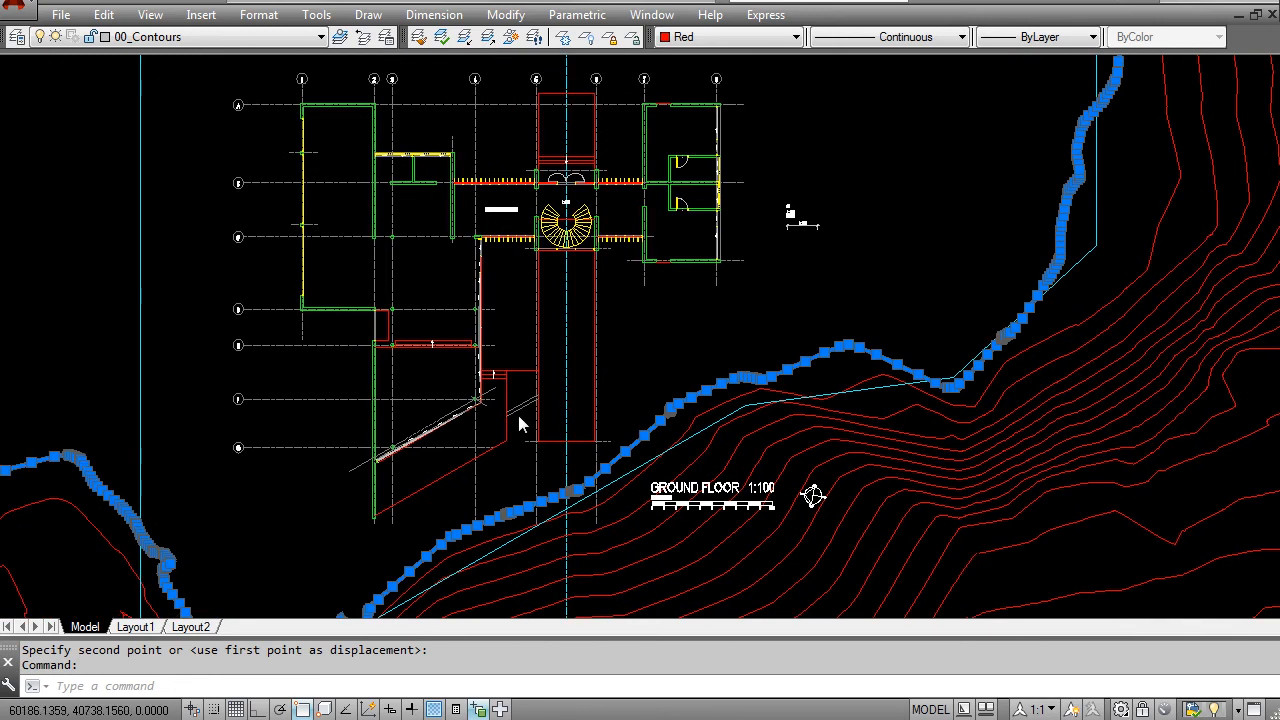
key("Escape")
Replace the 1:100 text above the spiral stair with the level label FFL 2.30
scroll(505, 440, "down", 8)
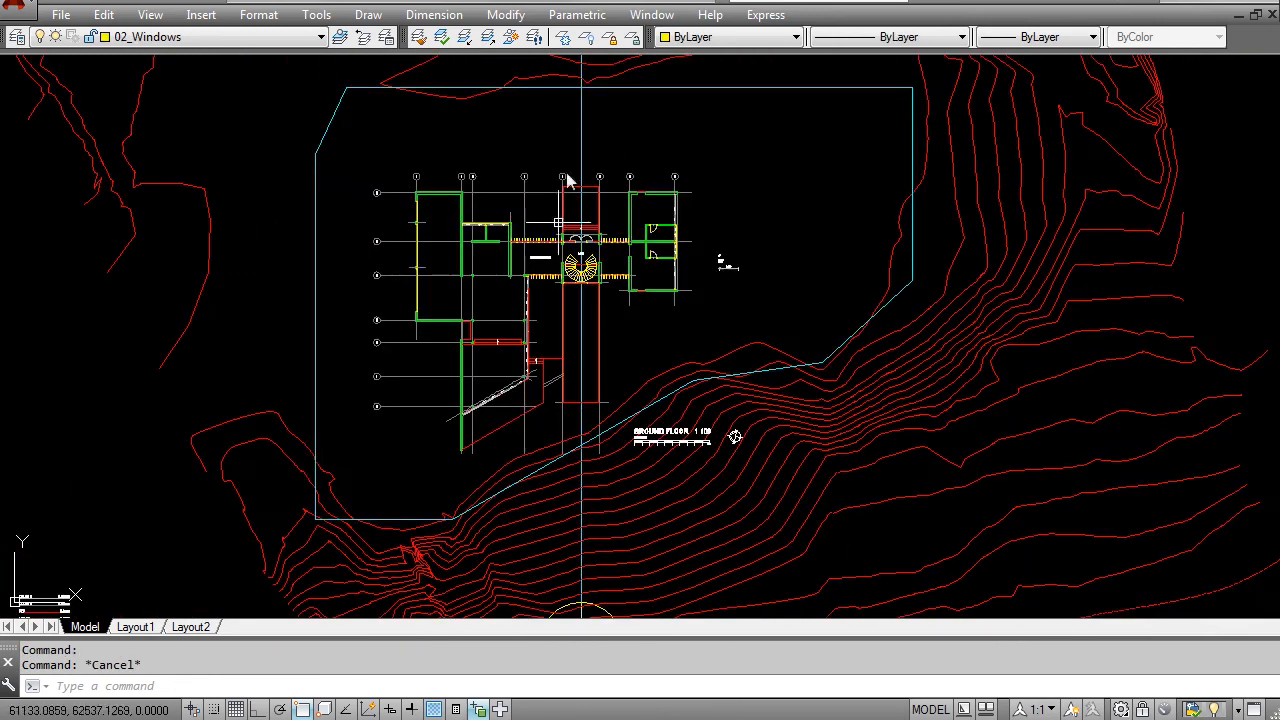
scroll(534, 451, "up", 8)
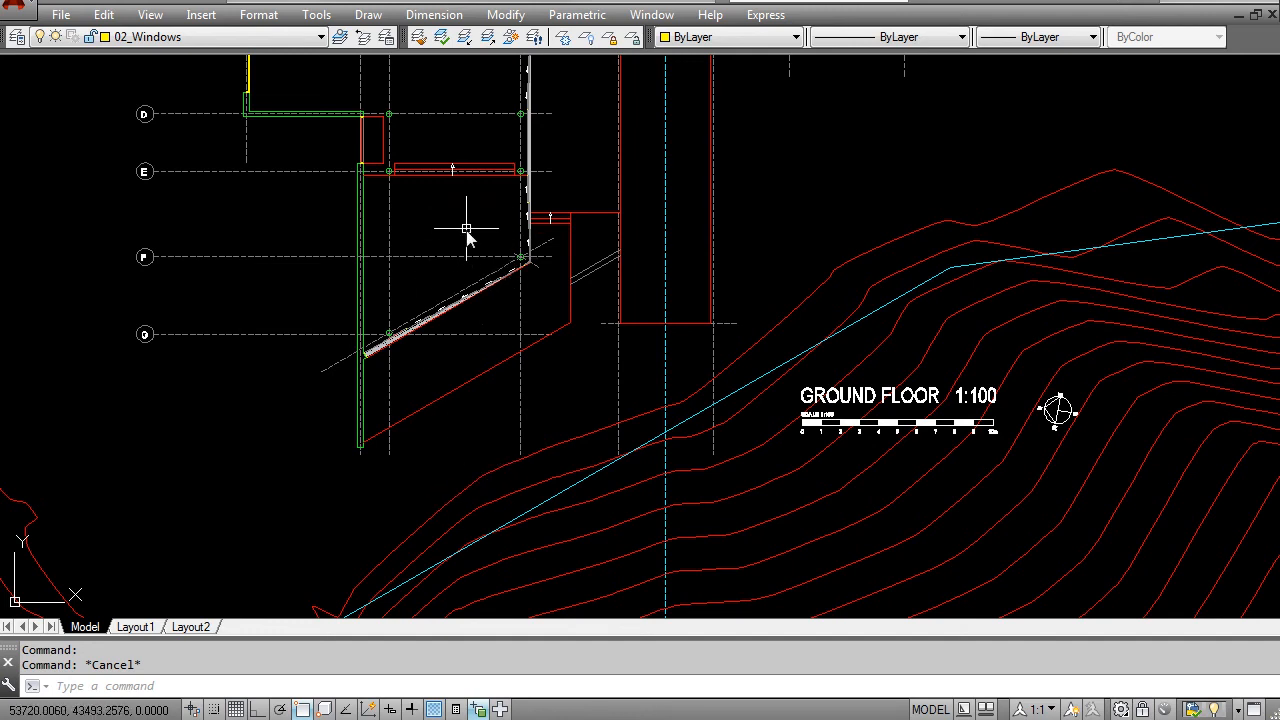
middle_click_drag(503, 217, 528, 280)
middle_click_drag(572, 163, 549, 370)
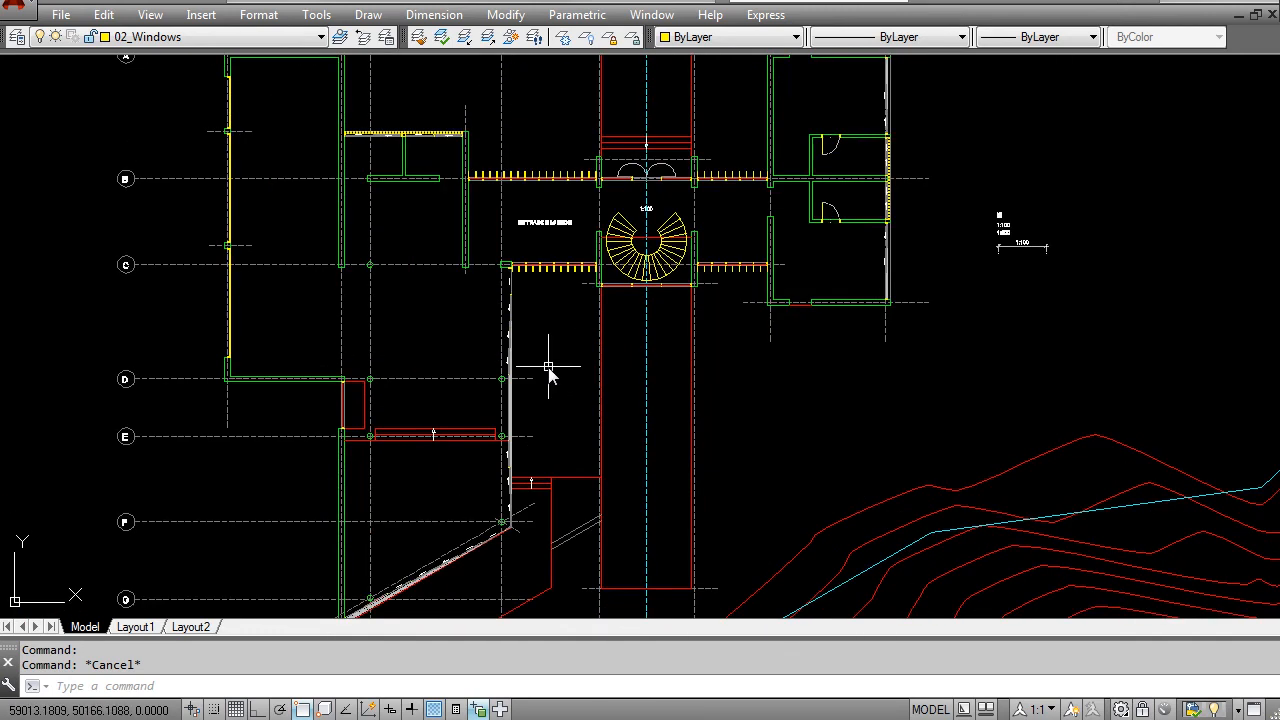
scroll(645, 207, "up", 6)
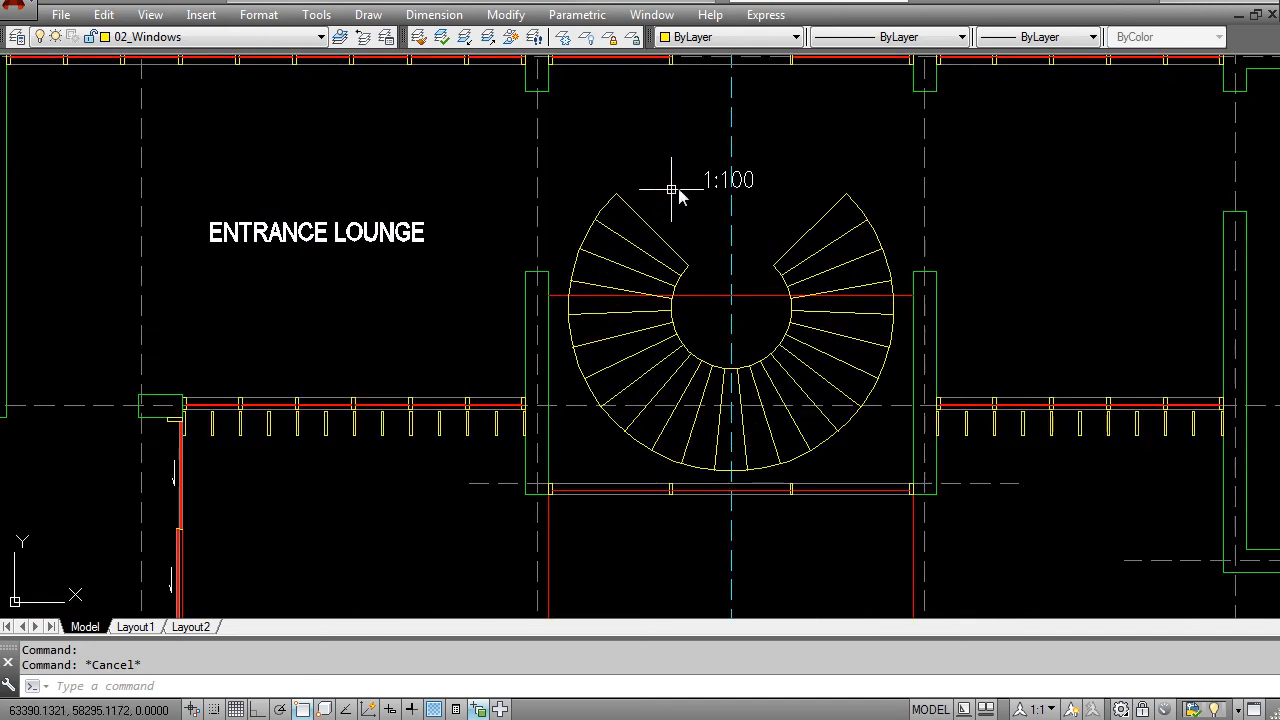
scroll(632, 314, "up", 4)
double_click(646, 318)
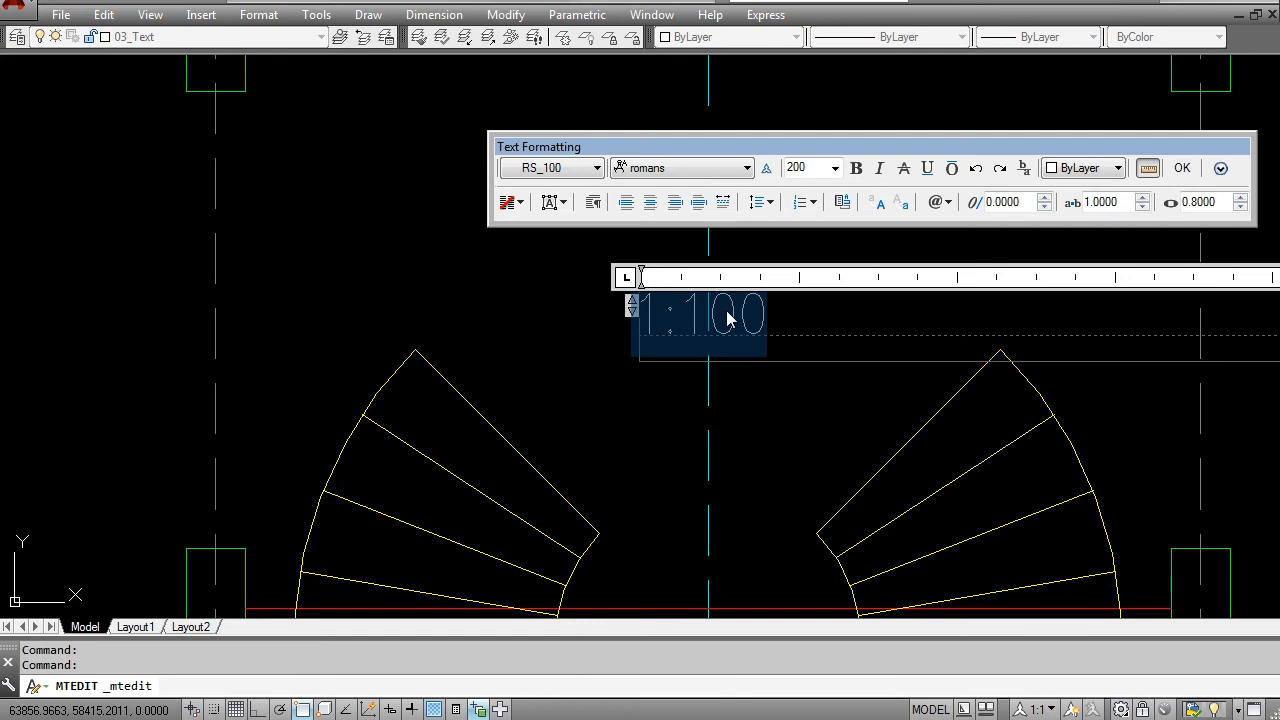
type("FFL")
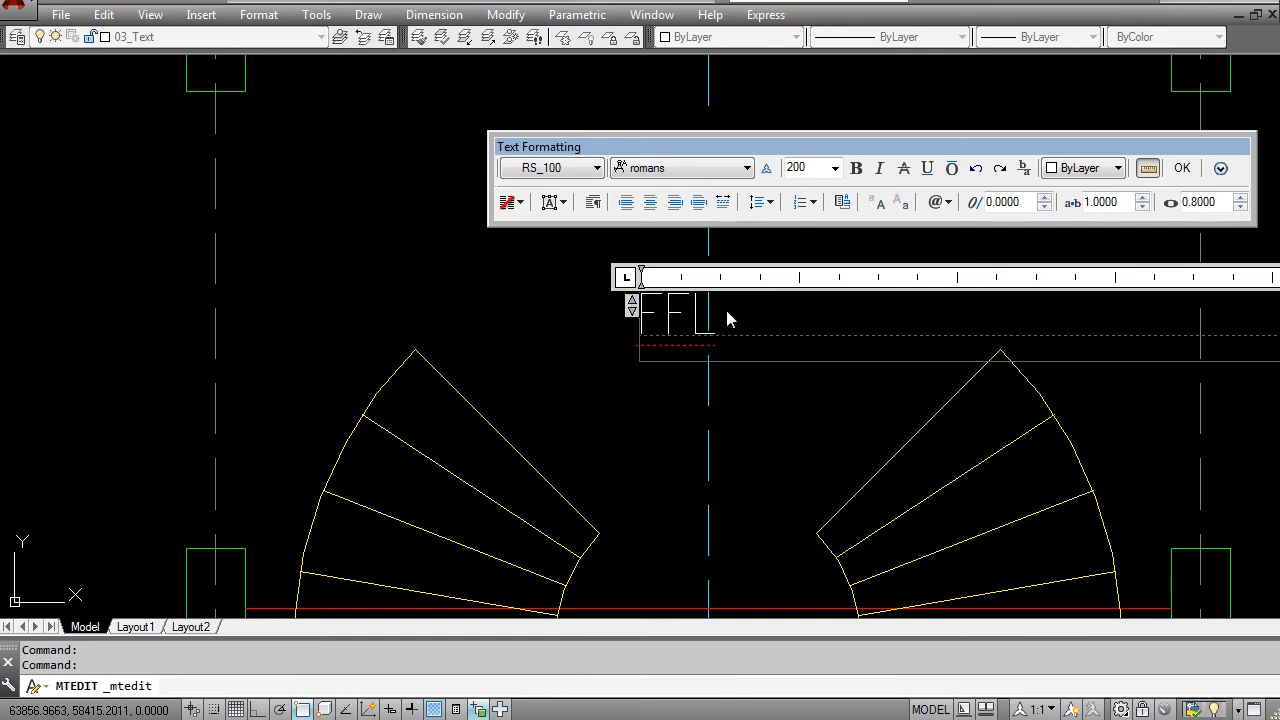
type("+ 2.")
type("30")
type("m")
key("BackSpace")
left_click(823, 428)
scroll(634, 346, "down", 3)
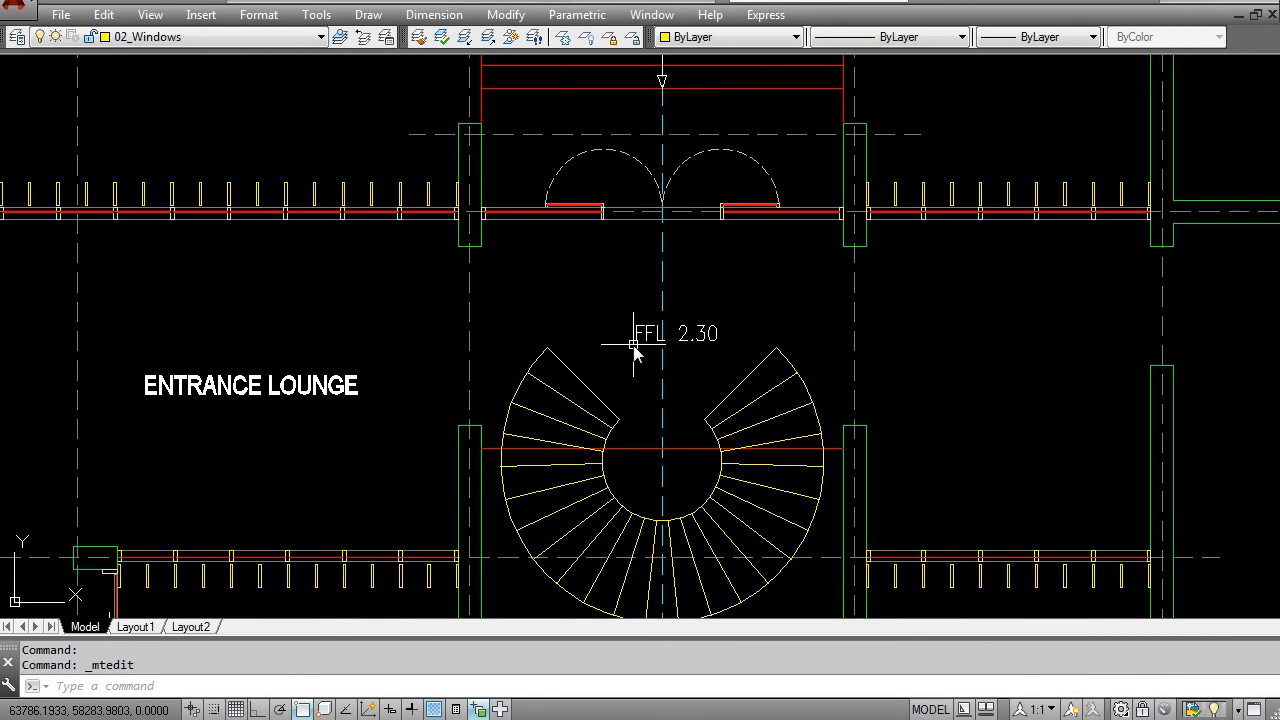
scroll(690, 350, "up", 2)
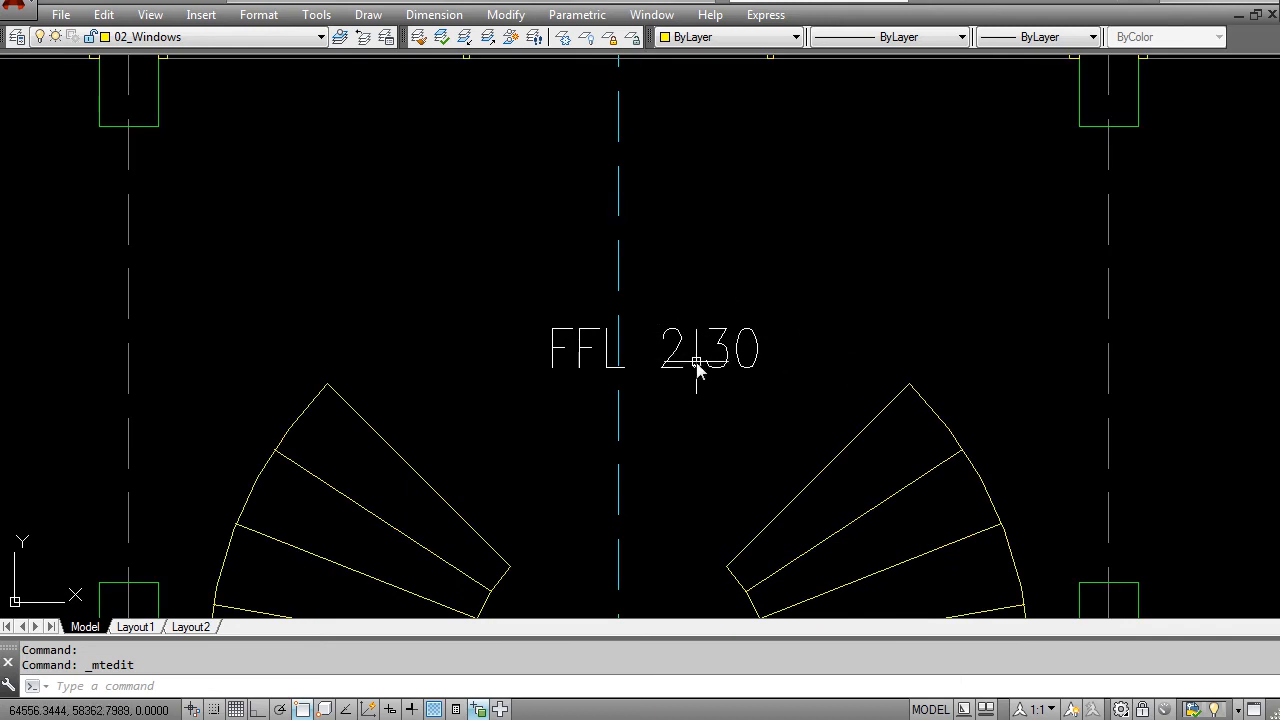
scroll(796, 374, "down", 2)
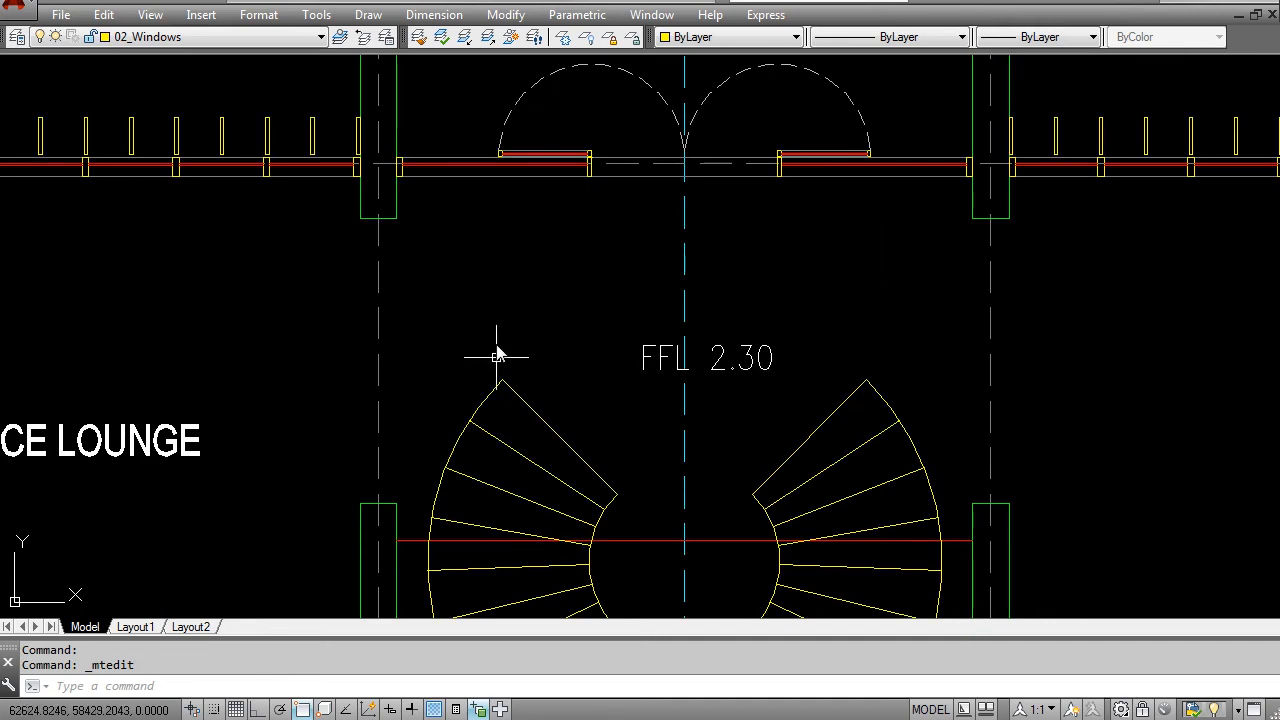
scroll(704, 305, "down", 2)
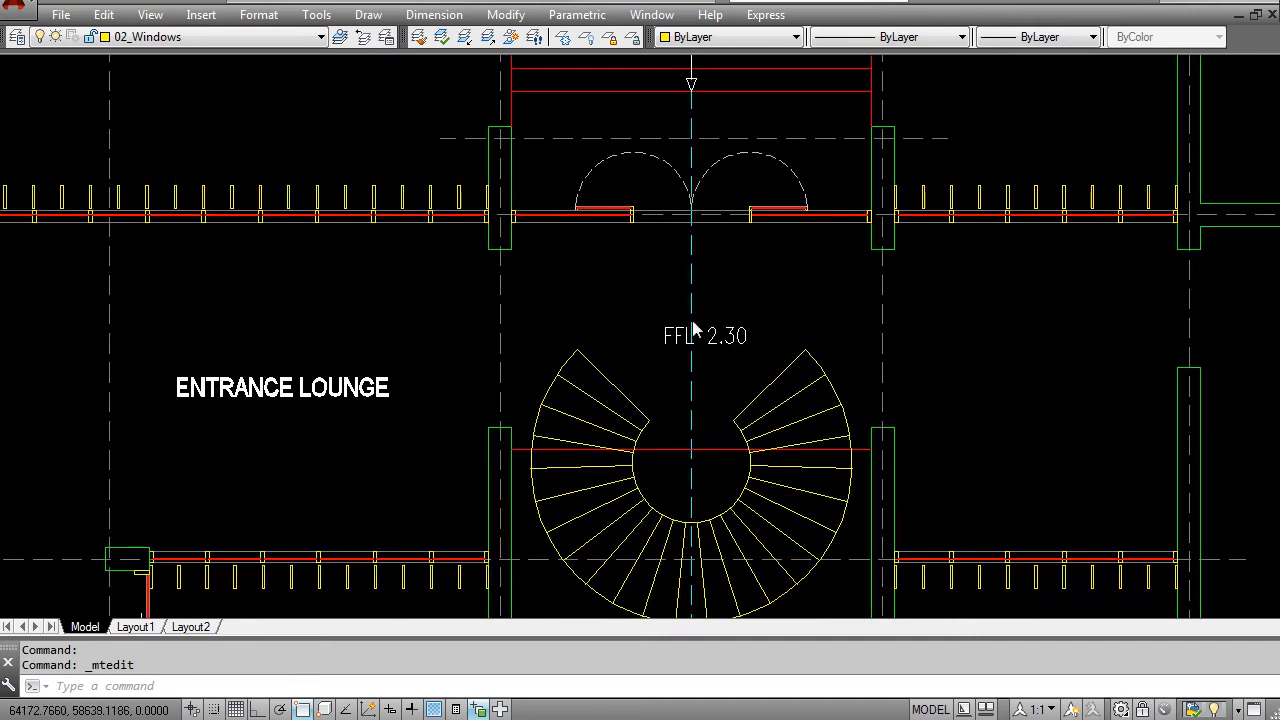
scroll(692, 320, "up", 2)
type("o")
key("Return")
left_click(611, 294)
left_click(840, 418)
key("Return")
left_click(774, 389)
scroll(628, 394, "down", 3)
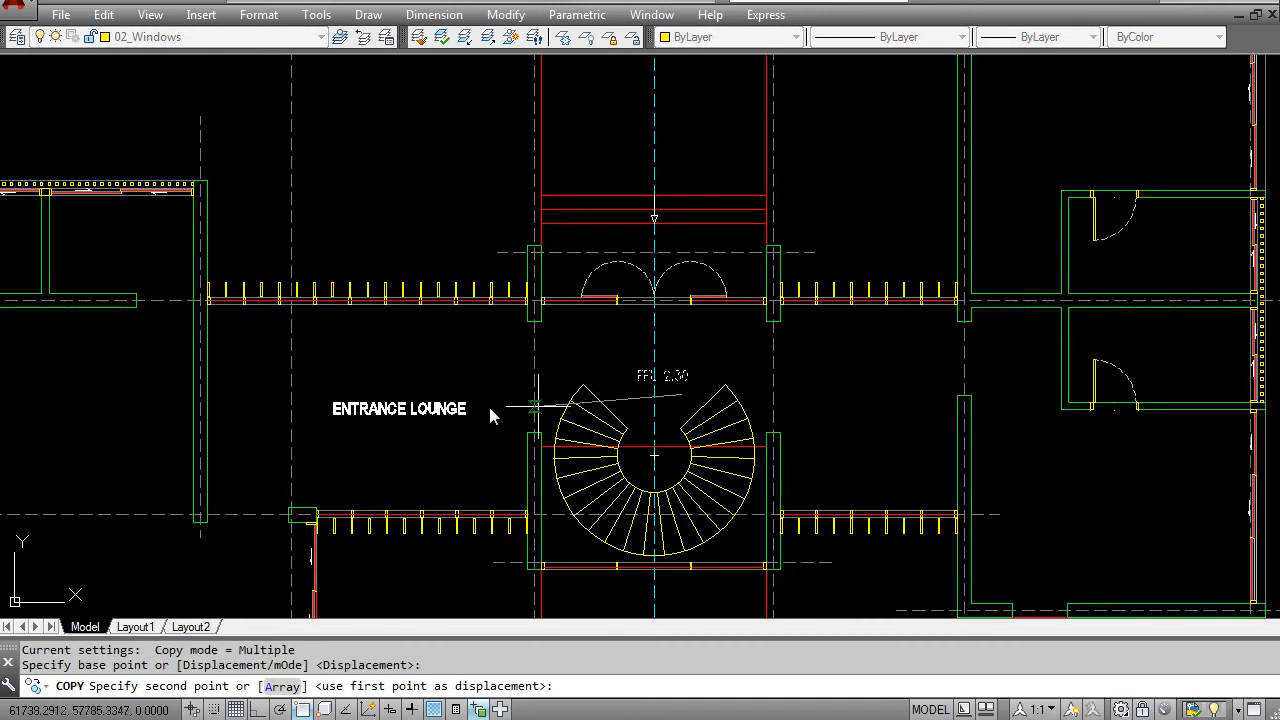
key("Escape")
key("Escape")
key("Escape")
Draw a rectangle closely framing the FFL 2.30 text above the spiral stair
scroll(534, 400, "up", 3)
scroll(633, 415, "up", 2)
type("rec")
key("Return")
scroll(578, 360, "up", 2)
left_click(522, 343)
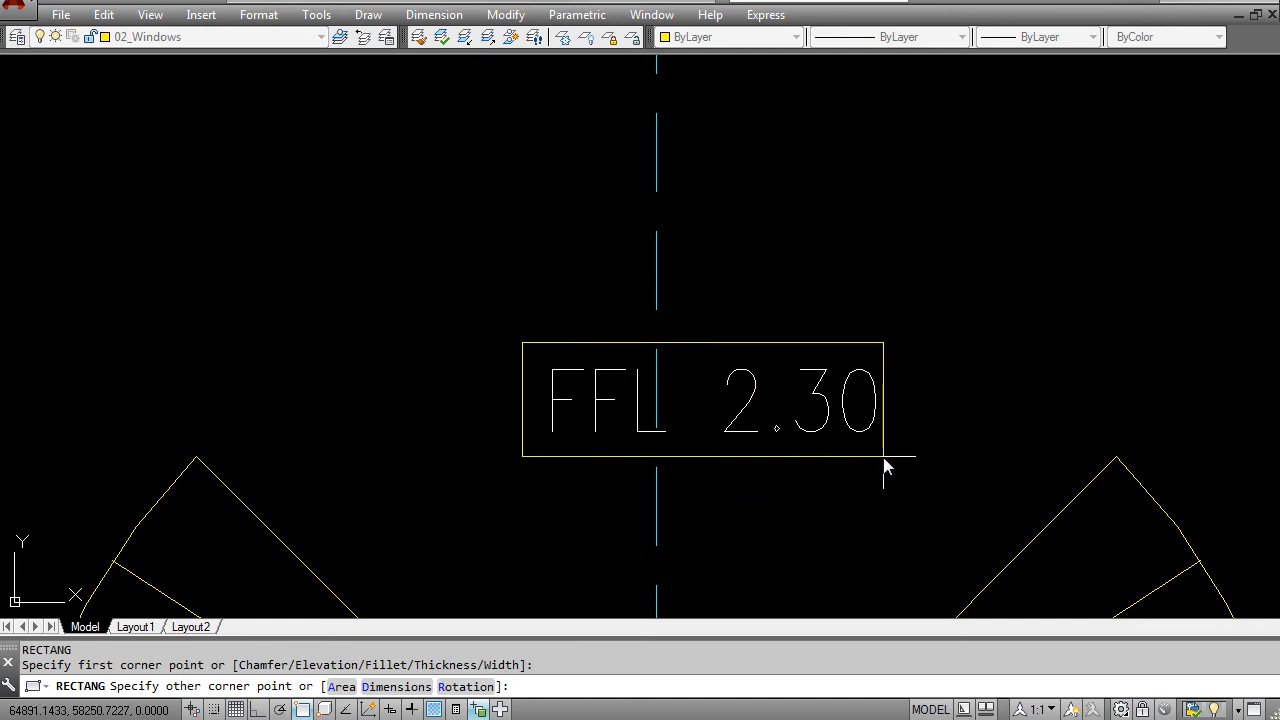
left_click(902, 458)
key("Escape")
key("Escape")
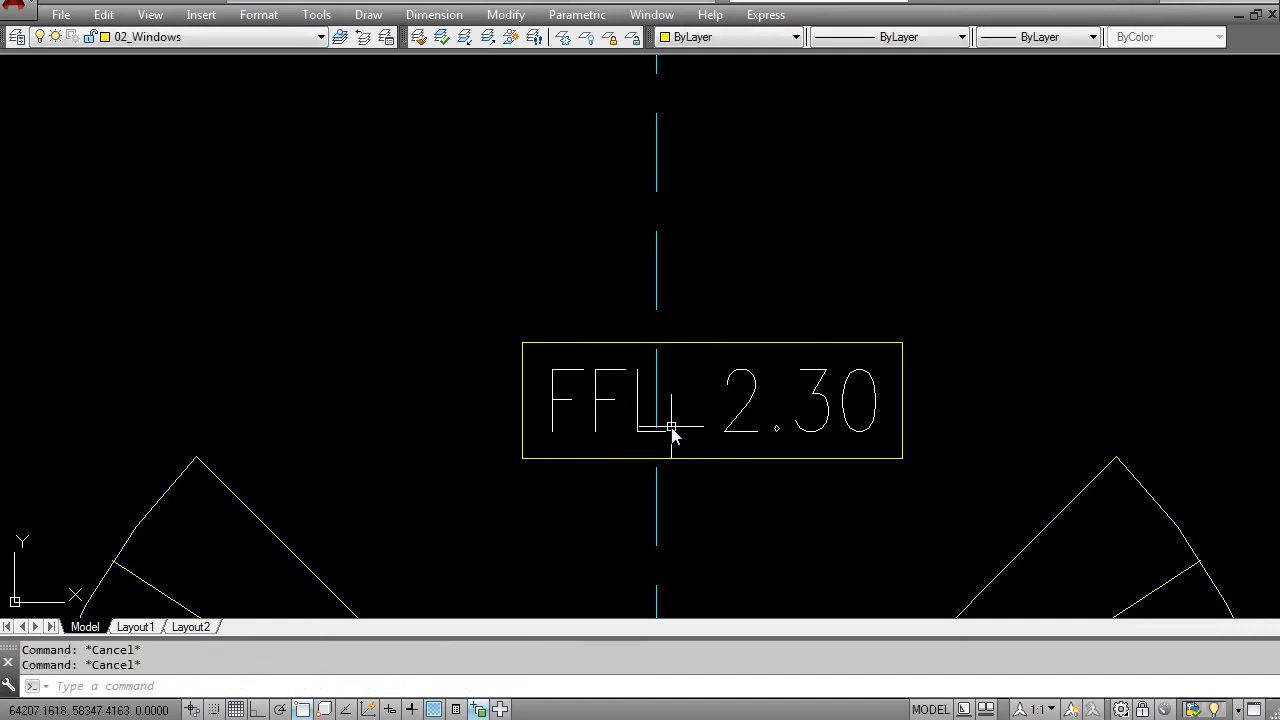
Match the properties of the rectangular frame to those of the FFL 2.30 text inside it
type("ma")
key("Return")
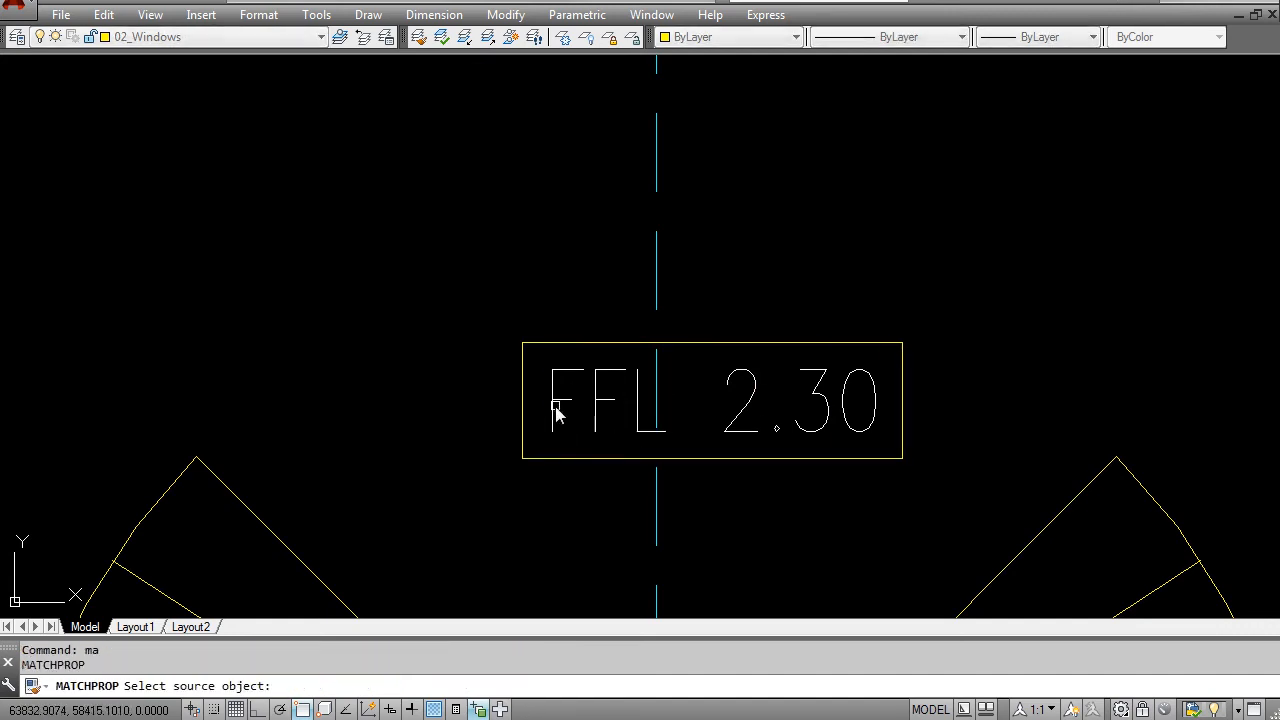
left_click(553, 407)
left_click(566, 473)
left_click(529, 443)
key("Escape")
scroll(542, 444, "down", 4)
left_click(467, 400)
left_click(686, 485)
key("Escape")
Copy the ENTRANCE LOUNGE room label to just above the framed FFL 2.30 text at the spiral stair
middle_click_drag(560, 462, 612, 416)
middle_click_drag(484, 405, 678, 347)
key("Escape")
type("co")
key("Return")
left_click(235, 404)
key("Return")
left_click(120, 340)
scroll(823, 217, "up", 2)
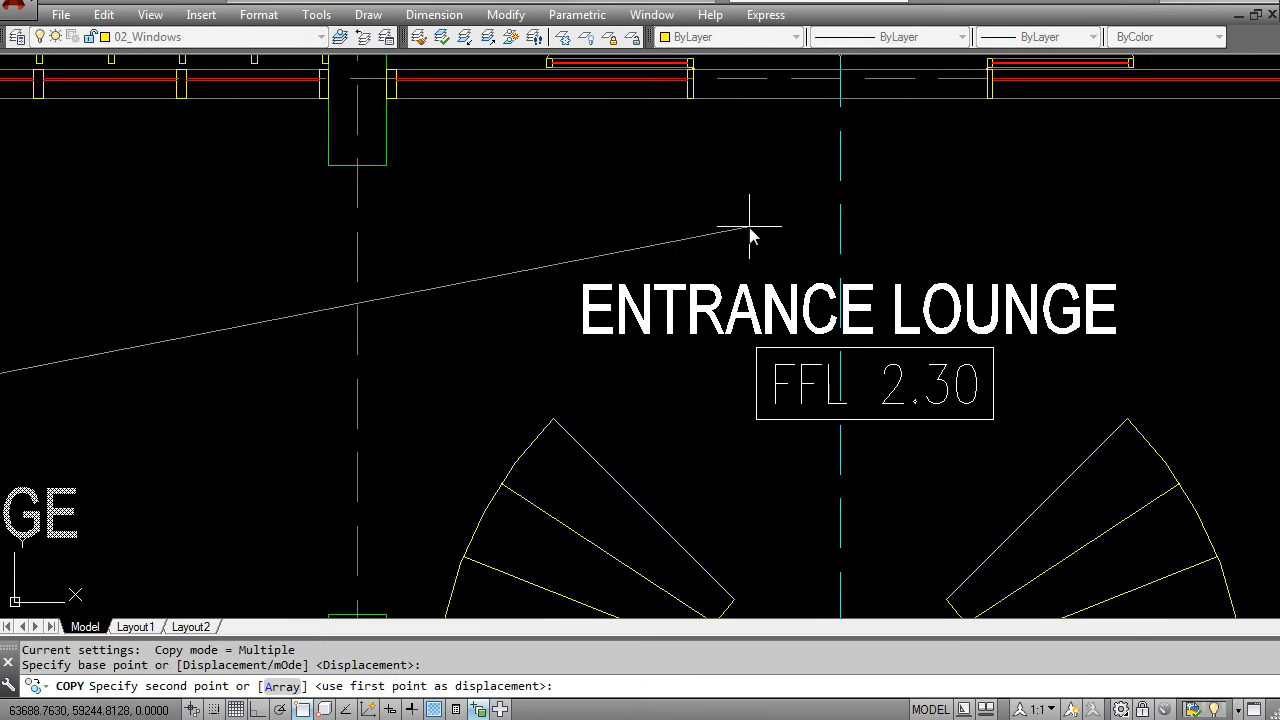
key("Escape")
Change the wording of the copied room label above the spiral stair to ENTRANCE HALL
double_click(935, 312)
left_click_drag(938, 314, 1041, 310)
key("Delete")
type("HALL")
left_click(931, 480)
key("Escape")
key("Escape")
Move the ENTRANCE HALL label horizontally so it sits centred above the framed FFL 2.30 text
type("m")
key("Return")
left_click(1061, 313)
left_click(996, 213)
key("Return")
left_click(980, 199)
key("F8")
left_click(1042, 197)
key("Escape")
scroll(892, 244, "down", 2)
type("m")
key("Return")
scroll(905, 290, "down", 4)
key("Escape")
key("Escape")
scroll(900, 318, "down", 6)
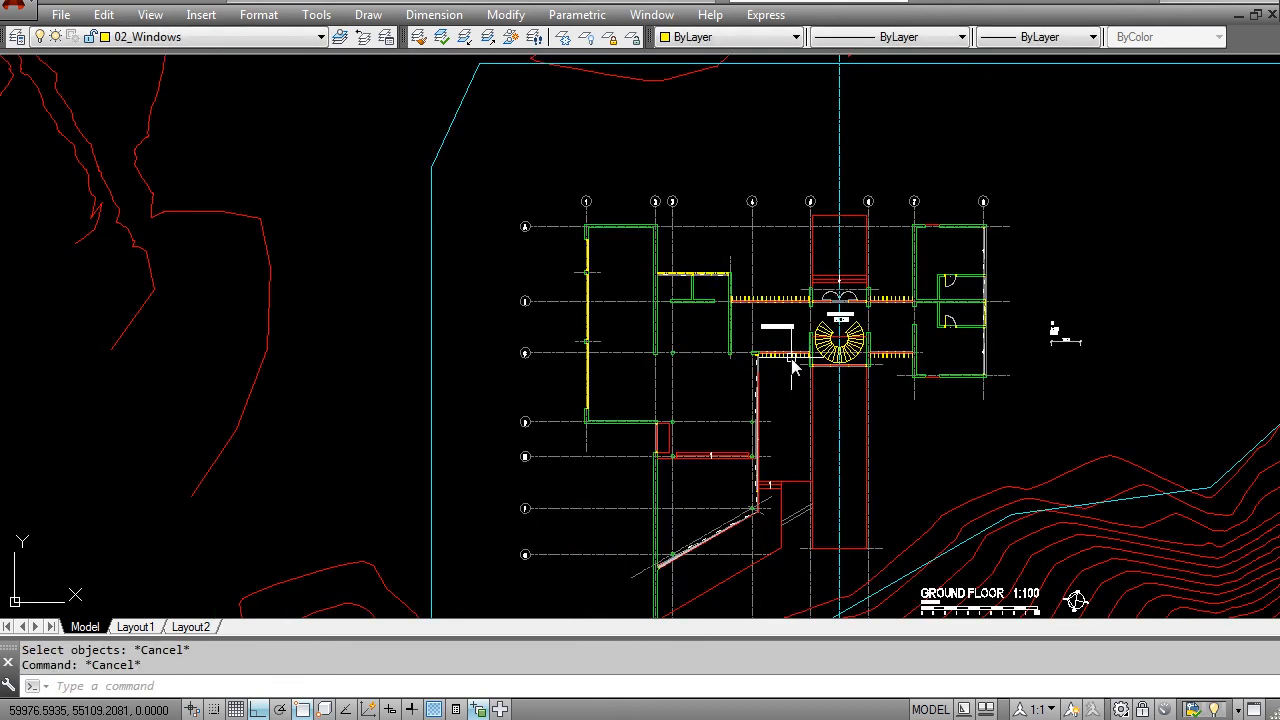
Select the 1:100 sample dimension beside the plan and examine its style and layer, ending with the selection cleared
scroll(1060, 340, "up", 4)
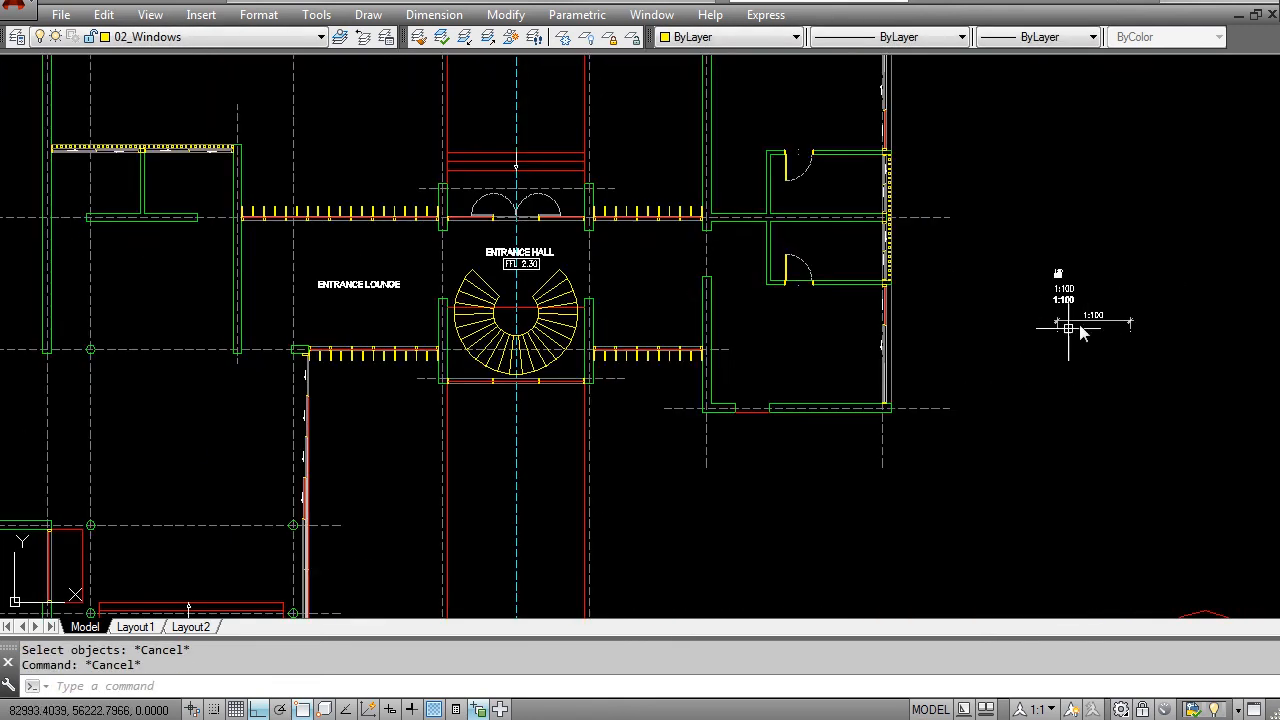
scroll(1093, 316, "up", 4)
middle_click_drag(1117, 332, 765, 366)
scroll(740, 349, "up", 2)
left_click(846, 448)
left_click(792, 324)
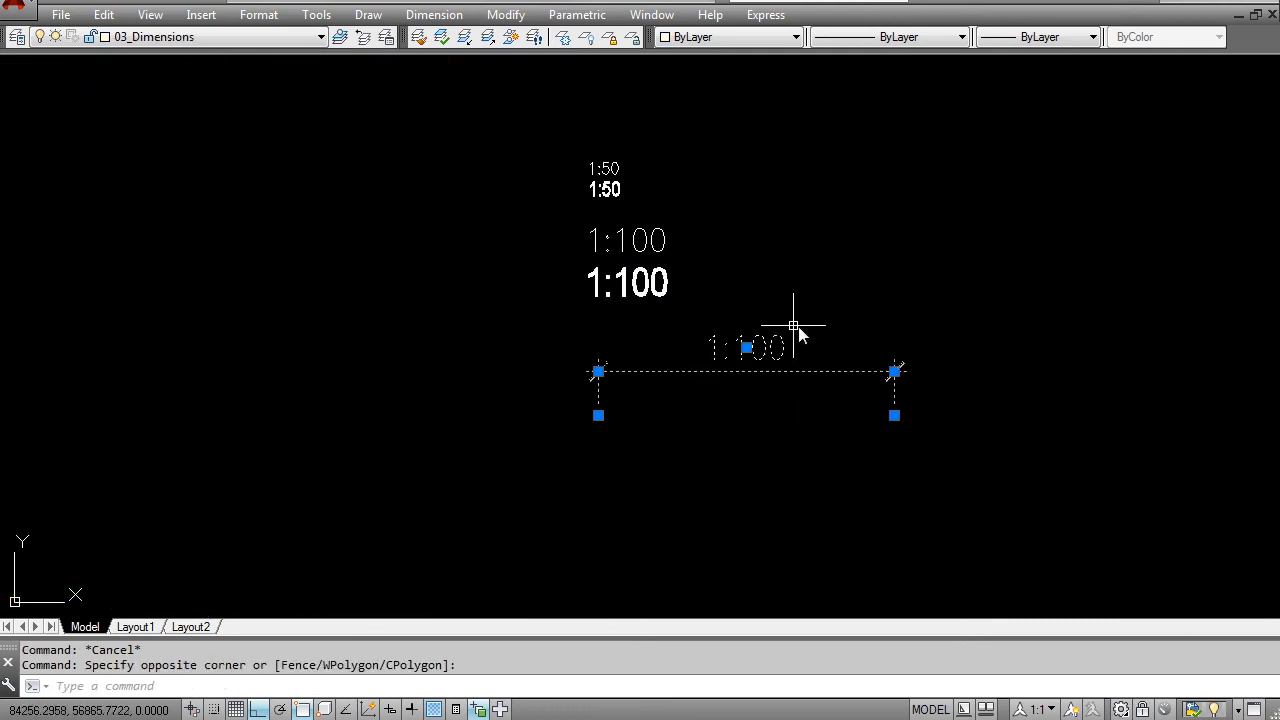
key("Escape")
left_click(788, 373)
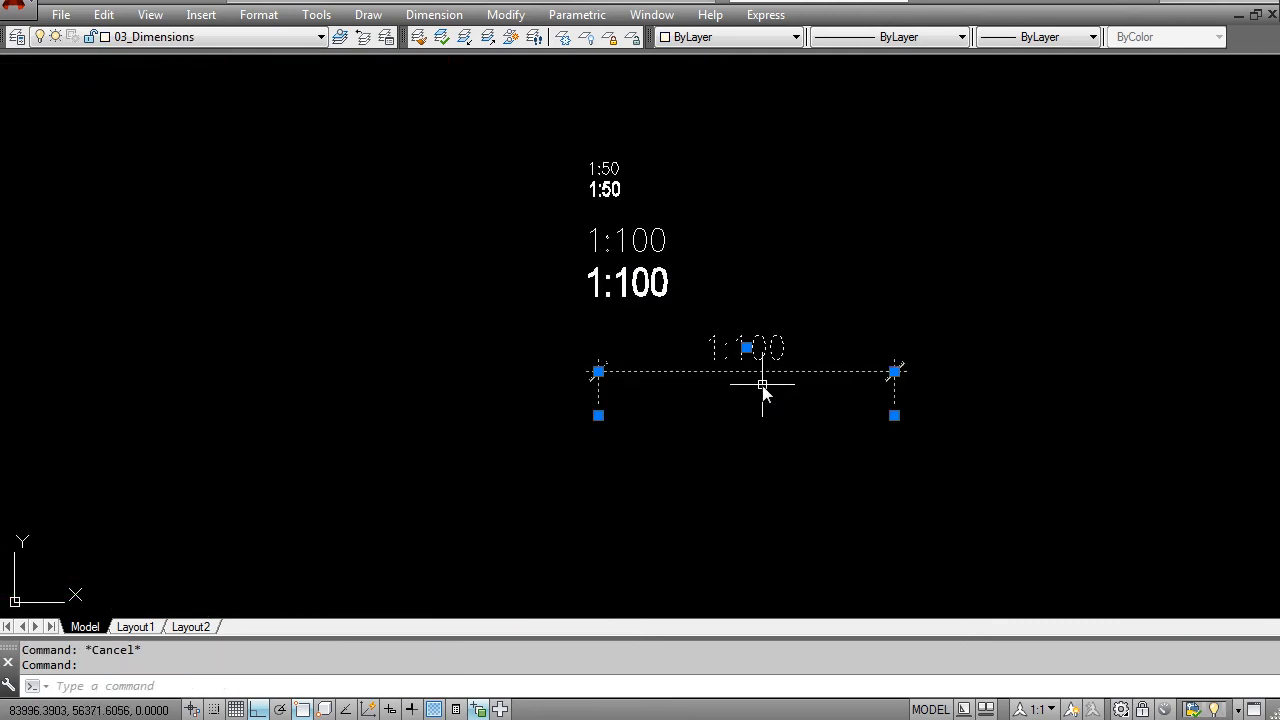
scroll(760, 375, "down", 4)
key("Escape")
scroll(757, 371, "down", 4)
middle_click_drag(55, 320, 410, 312)
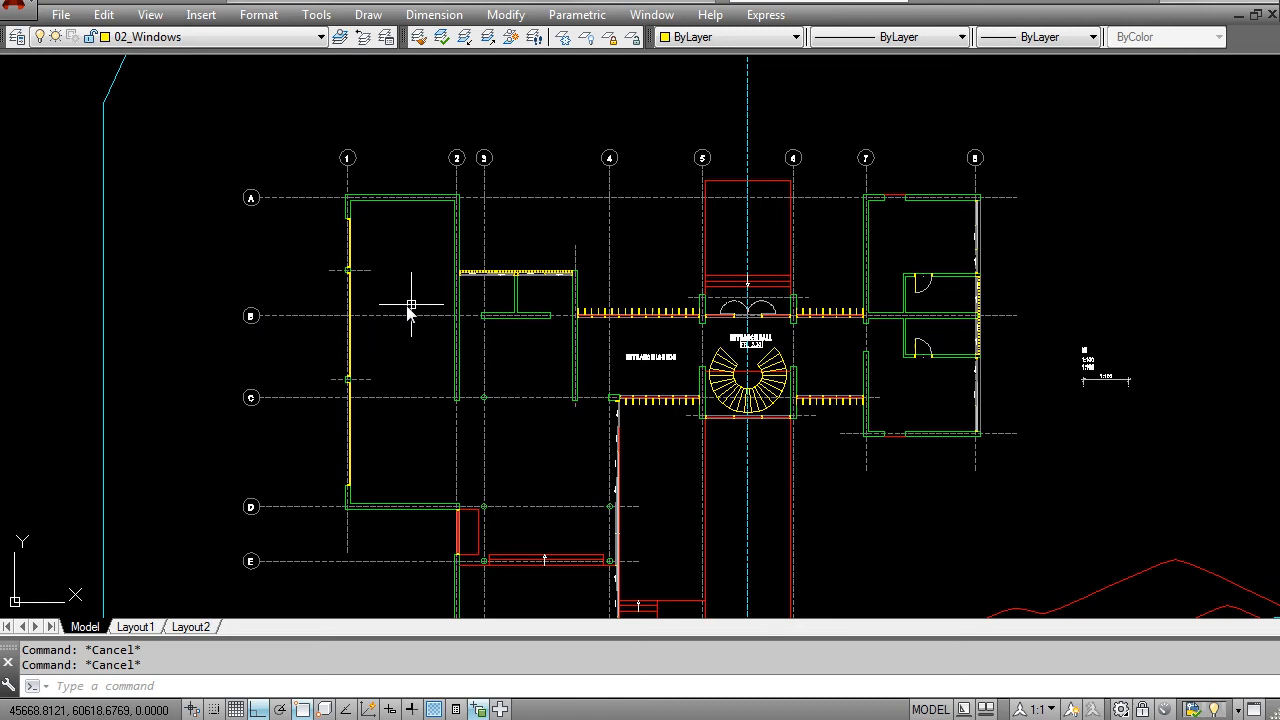
Display the set of Dimension tools in the workspace
right_click(1245, 50)
mouse_move(1166, 54)
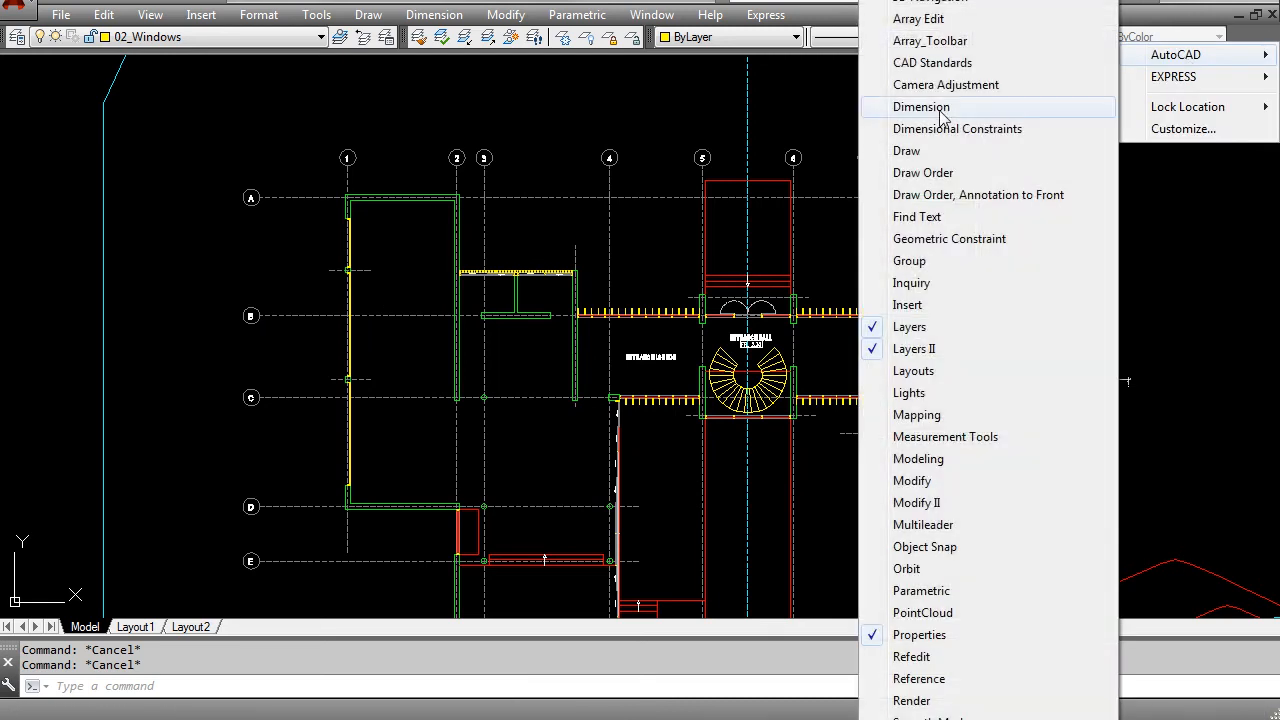
left_click(921, 107)
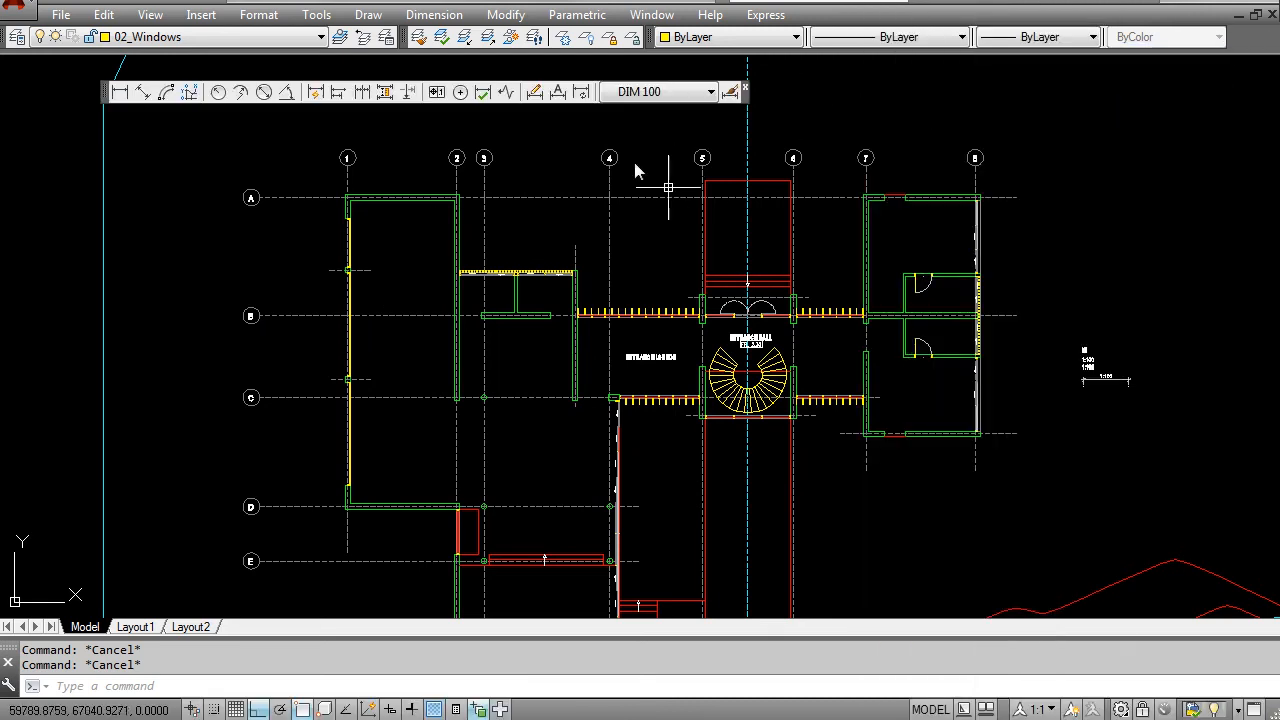
Add a vertical linear dimension between grid lines A and B, placed just inside the grid bubbles
left_click(122, 97)
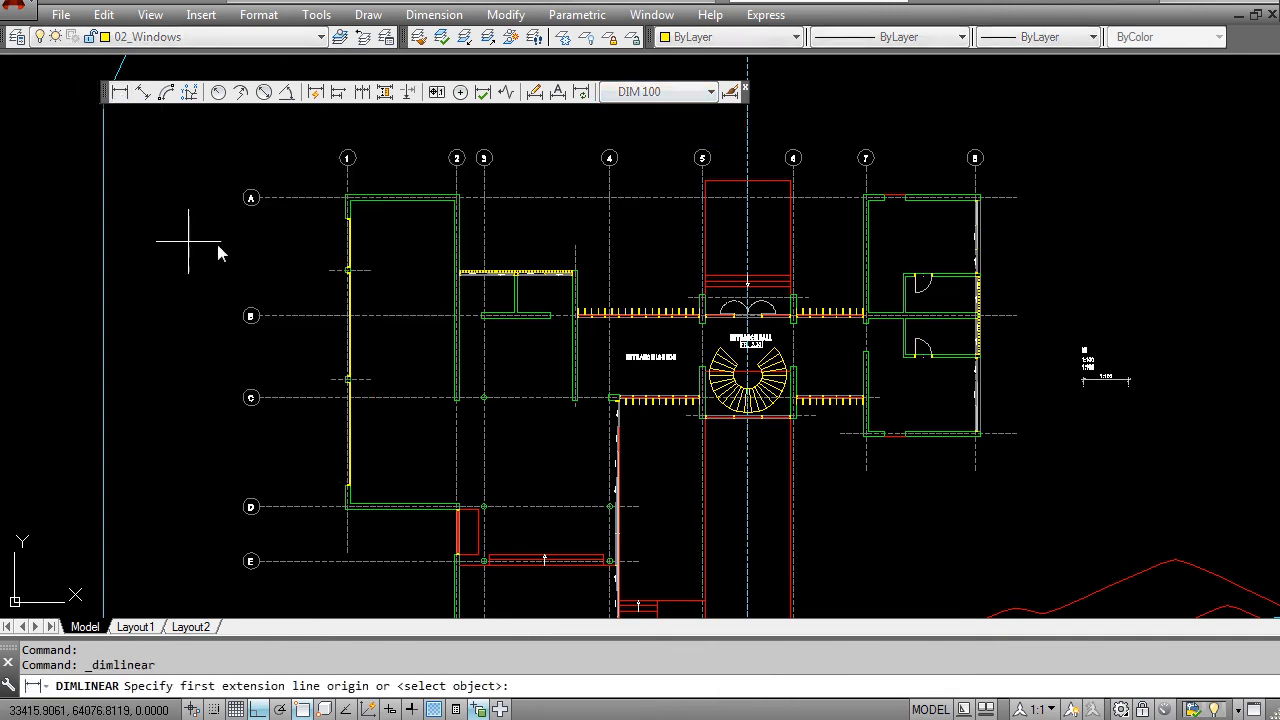
left_click(278, 198)
left_click(281, 318)
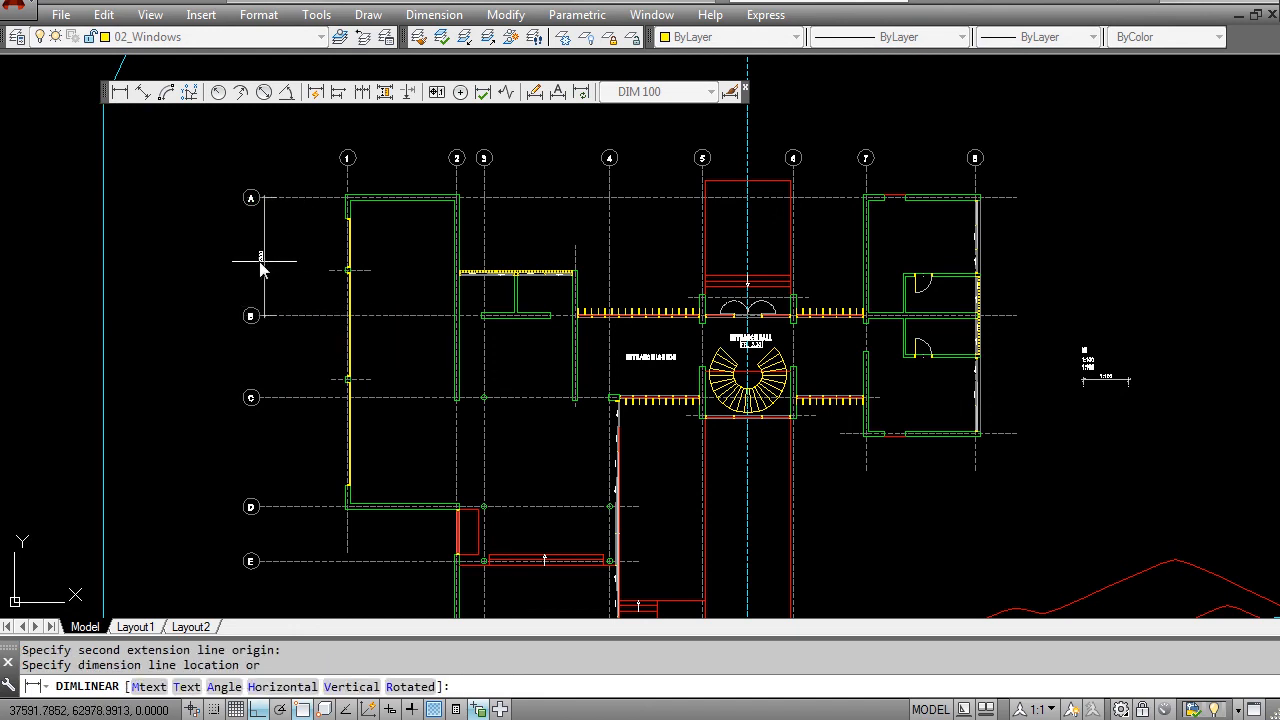
left_click(271, 263)
scroll(270, 263, "up", 5)
middle_click_drag(309, 228, 320, 343)
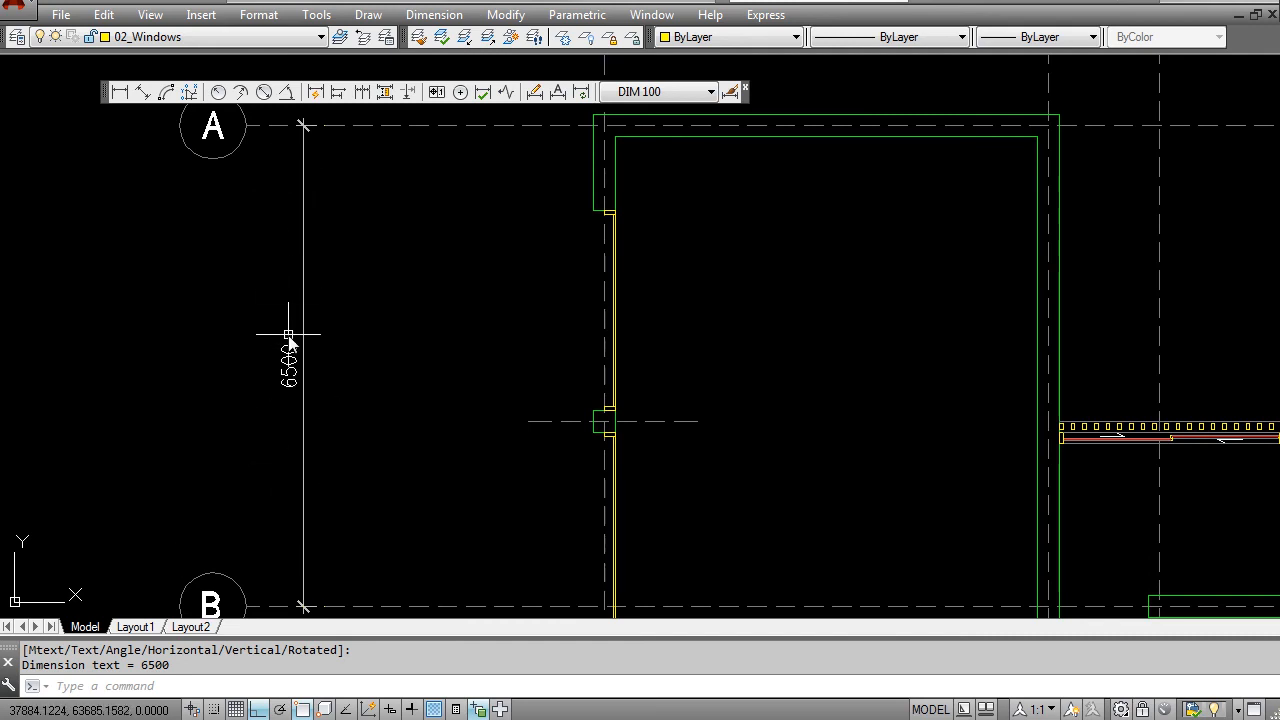
scroll(290, 320, "down", 1)
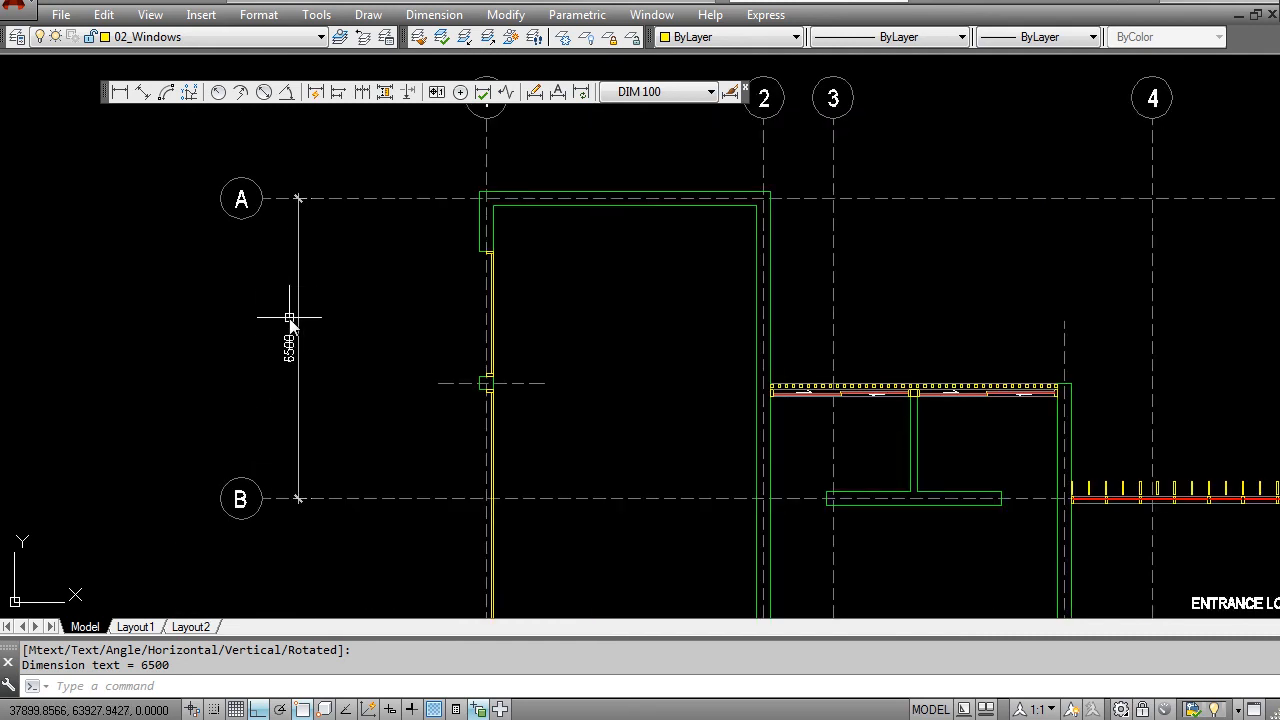
With Ortho off, add an aligned dimension between the two column centres on the slanted grid line, placed outside the sloping glazed wall
left_click(145, 93)
scroll(357, 523, "down", 3)
scroll(441, 478, "up", 3)
scroll(441, 478, "up", 4)
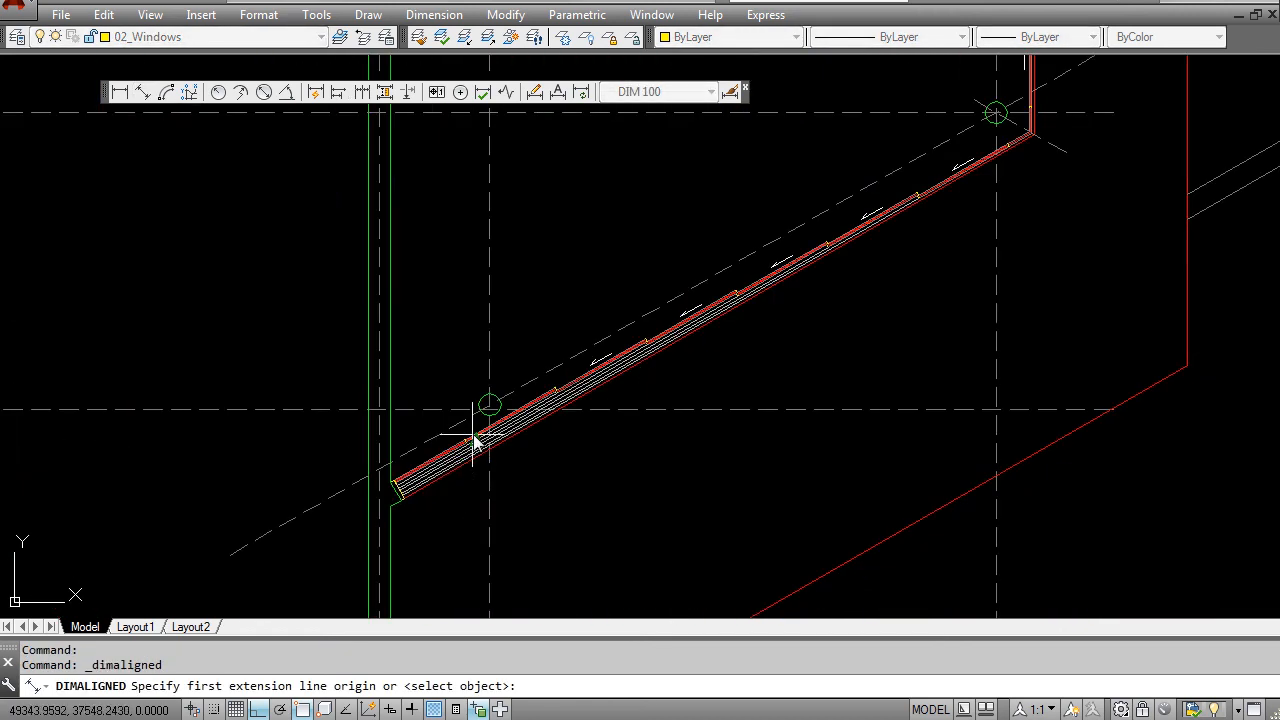
left_click(498, 390)
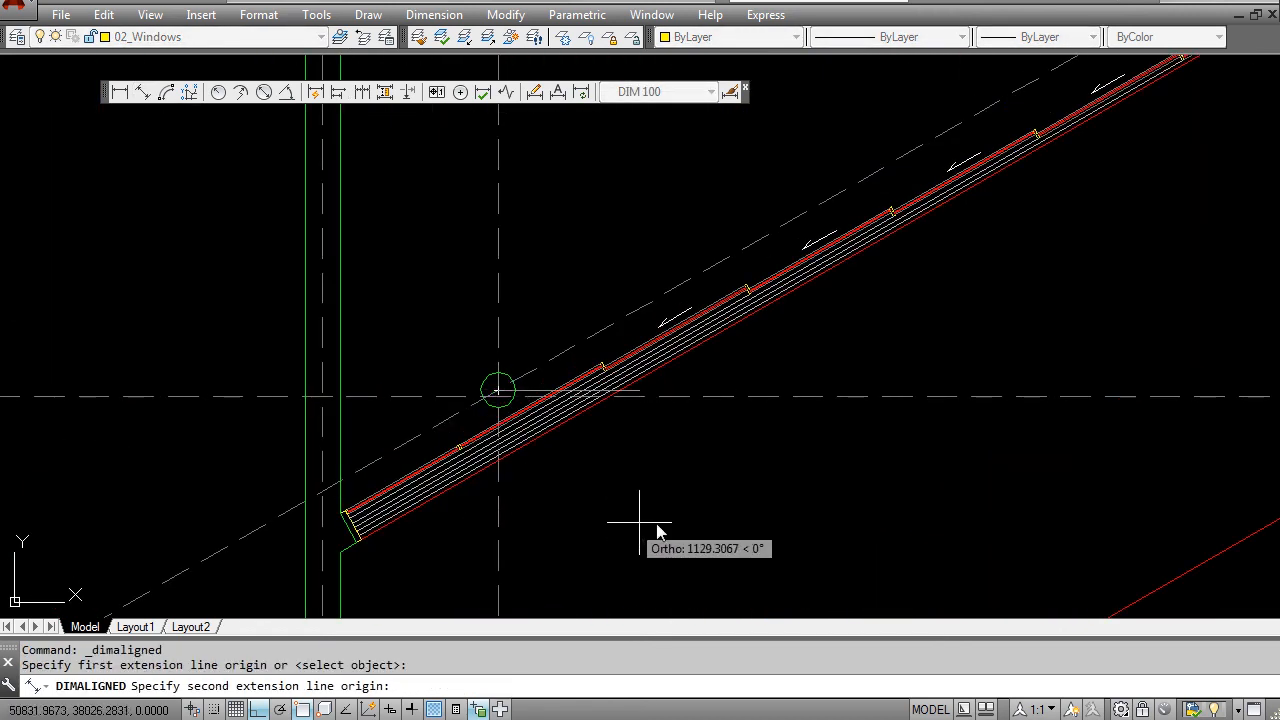
key("F8")
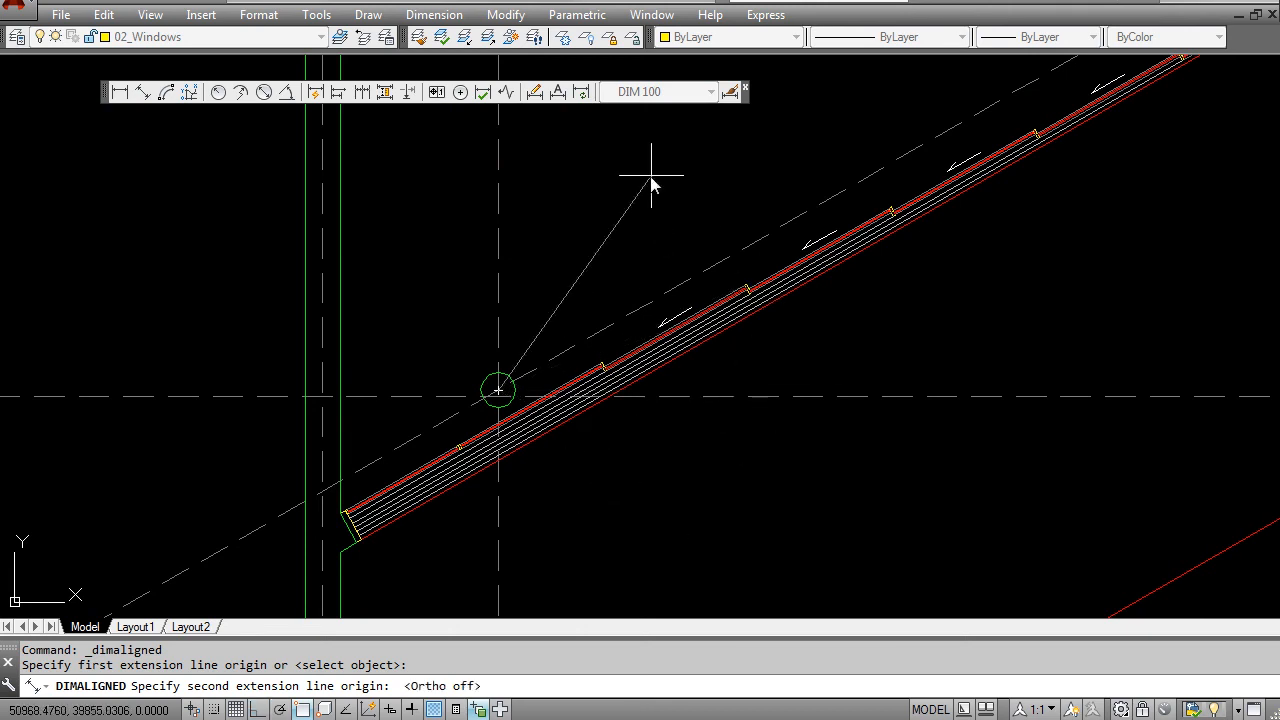
scroll(677, 437, "down", 3)
middle_click_drag(680, 430, 413, 505)
scroll(660, 334, "up", 4)
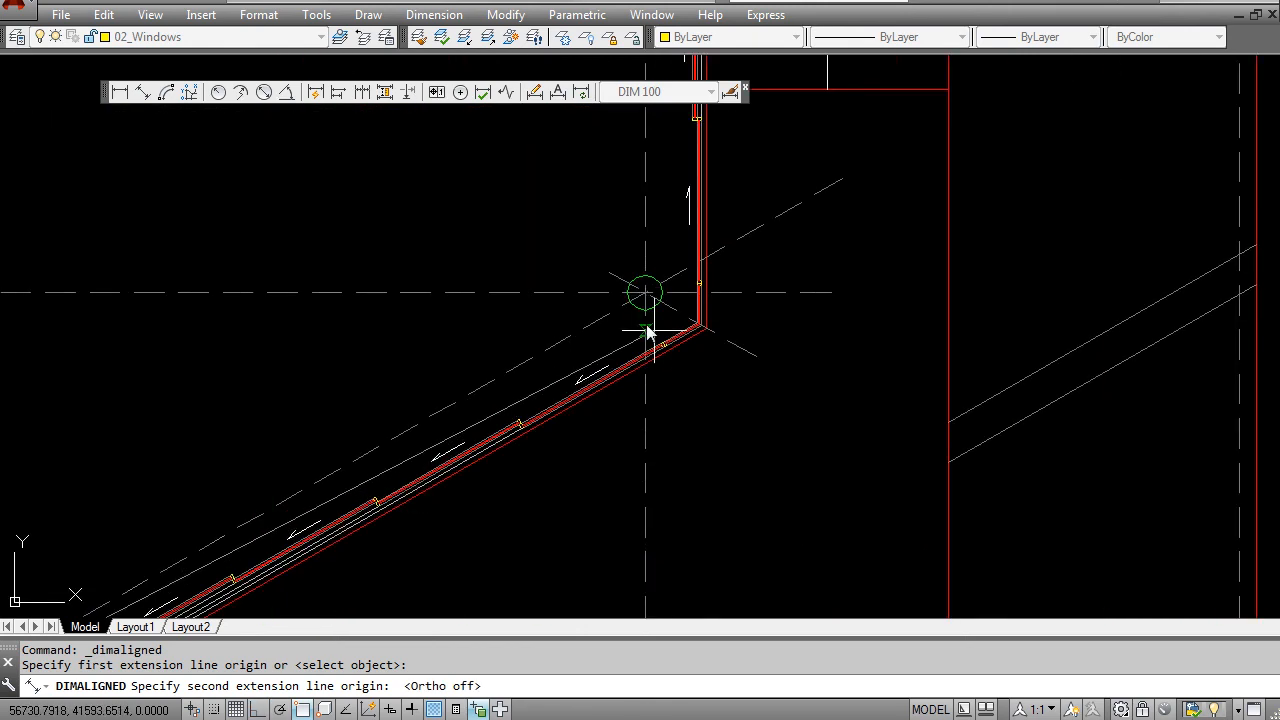
scroll(629, 290, "up", 4)
left_click(663, 305)
scroll(670, 310, "down", 4)
left_click(680, 325)
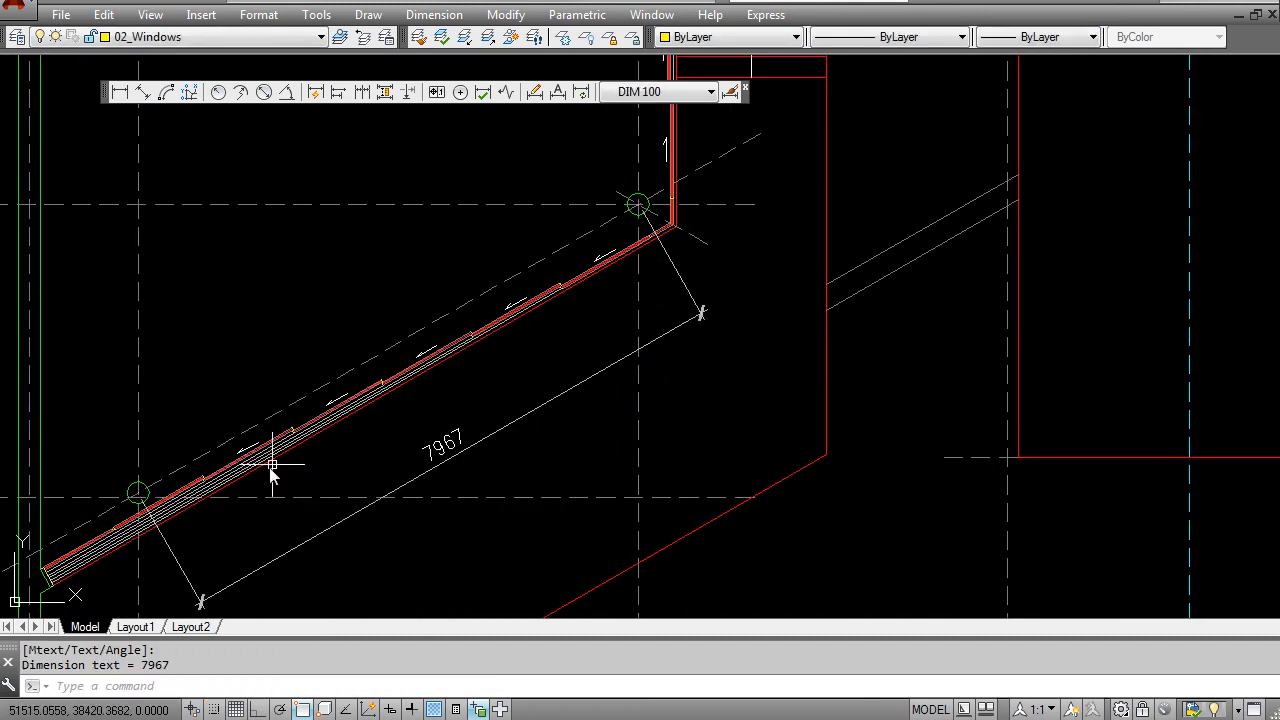
Add an angular dimension between the slanted grid line and horizontal grid line G, with its arc outside the sloping wall
scroll(632, 358, "down", 5)
middle_click_drag(604, 265, 604, 473)
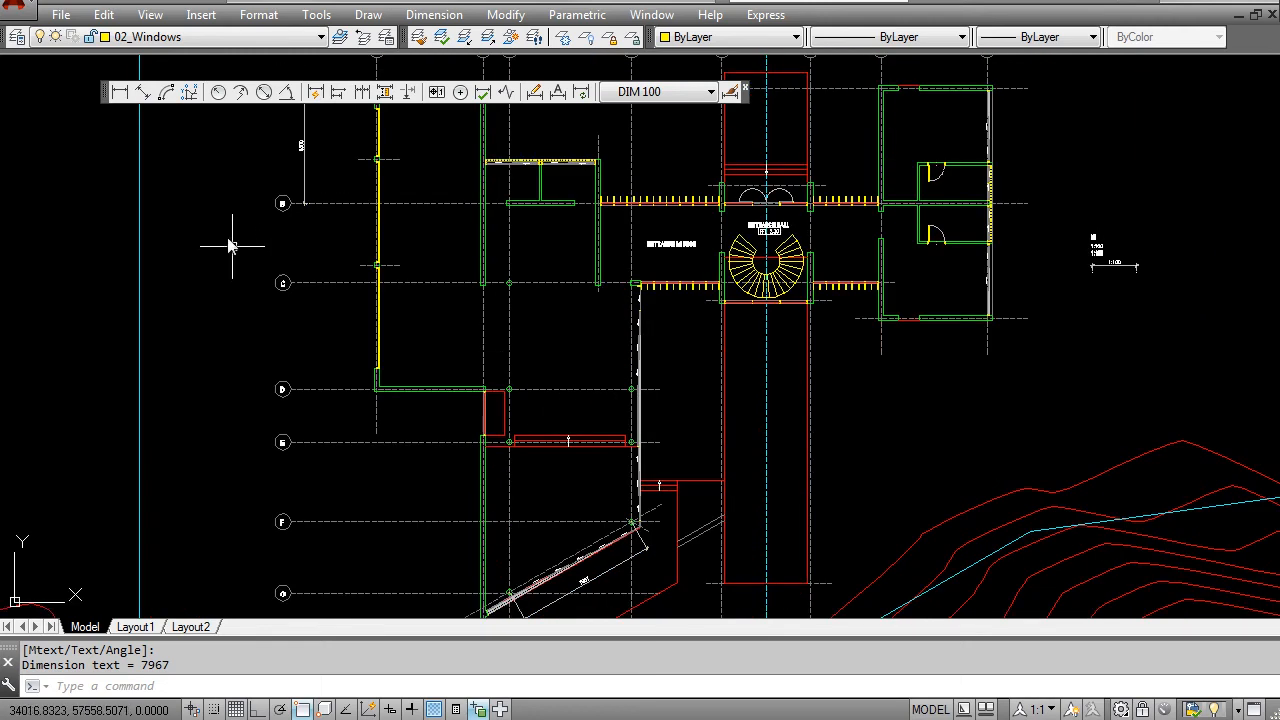
left_click(287, 97)
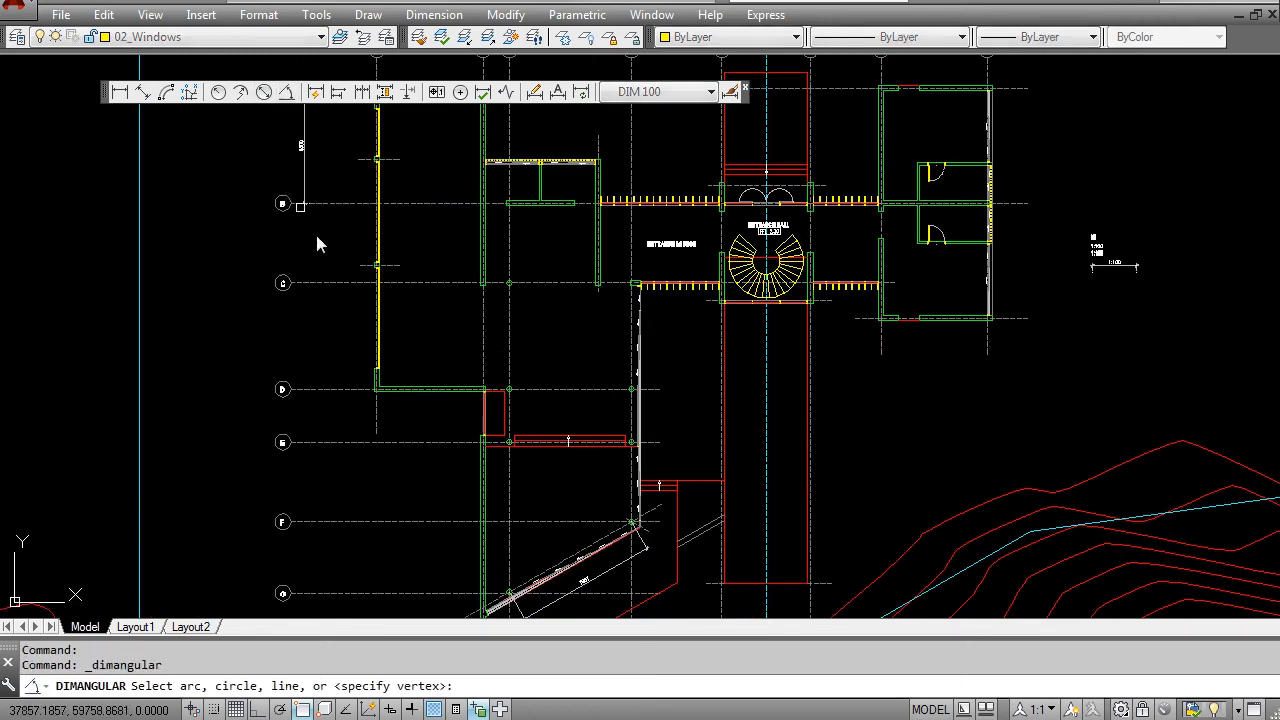
middle_click_drag(511, 494, 435, 216)
scroll(443, 357, "up", 2)
scroll(491, 314, "up", 2)
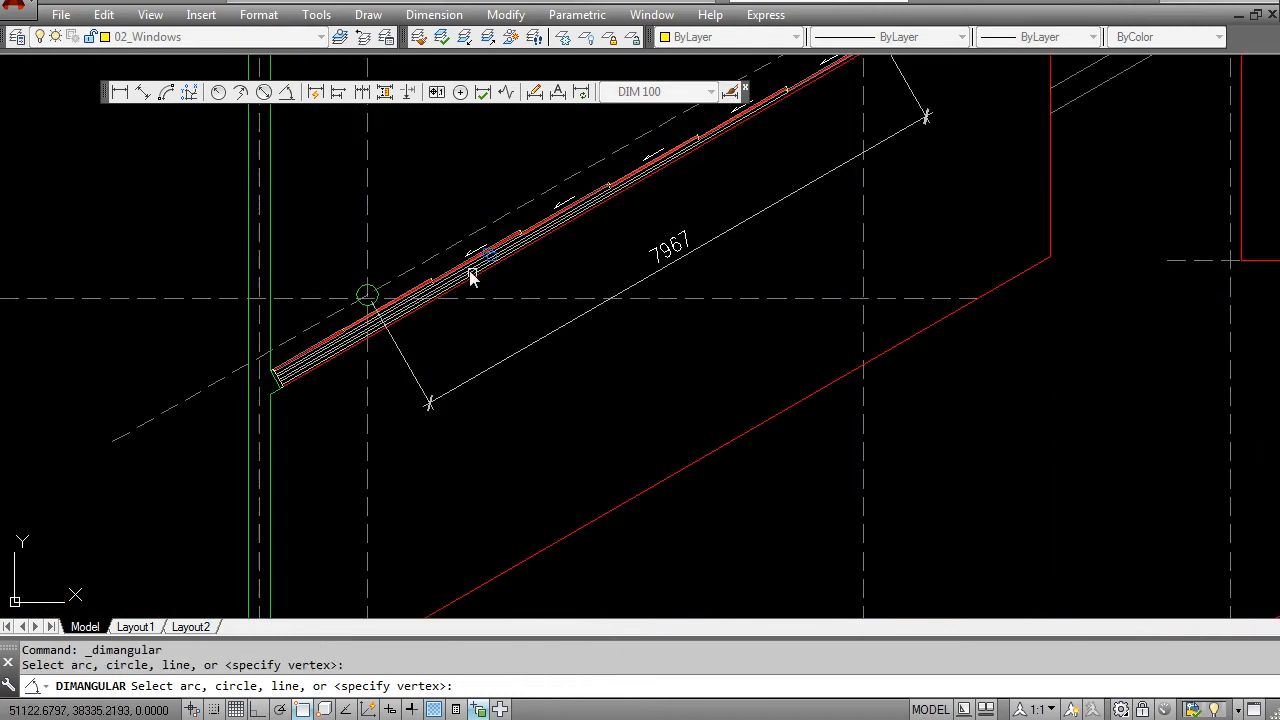
left_click(472, 238)
left_click(546, 298)
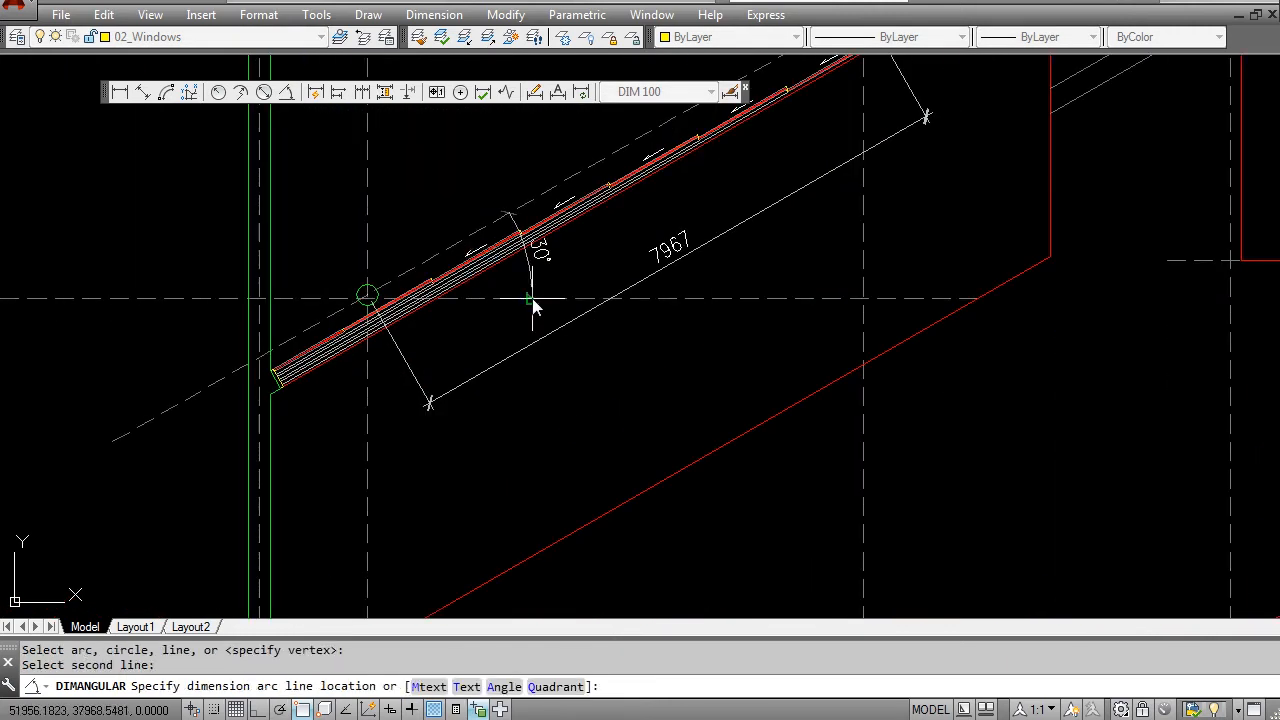
left_click(583, 277)
scroll(565, 290, "up", 2)
scroll(562, 285, "up", 1)
Create continuous quick dimensions between grid lines D, E and F, placed outside their grid bubbles
middle_click_drag(711, 216, 643, 395)
scroll(626, 362, "down", 2)
scroll(605, 287, "down", 1)
middle_click_drag(430, 186, 404, 330)
scroll(430, 332, "down", 2)
middle_click_drag(514, 224, 529, 407)
scroll(475, 345, "down", 1)
middle_click_drag(393, 277, 397, 299)
scroll(215, 147, "up", 1)
middle_click_drag(222, 183, 175, 85)
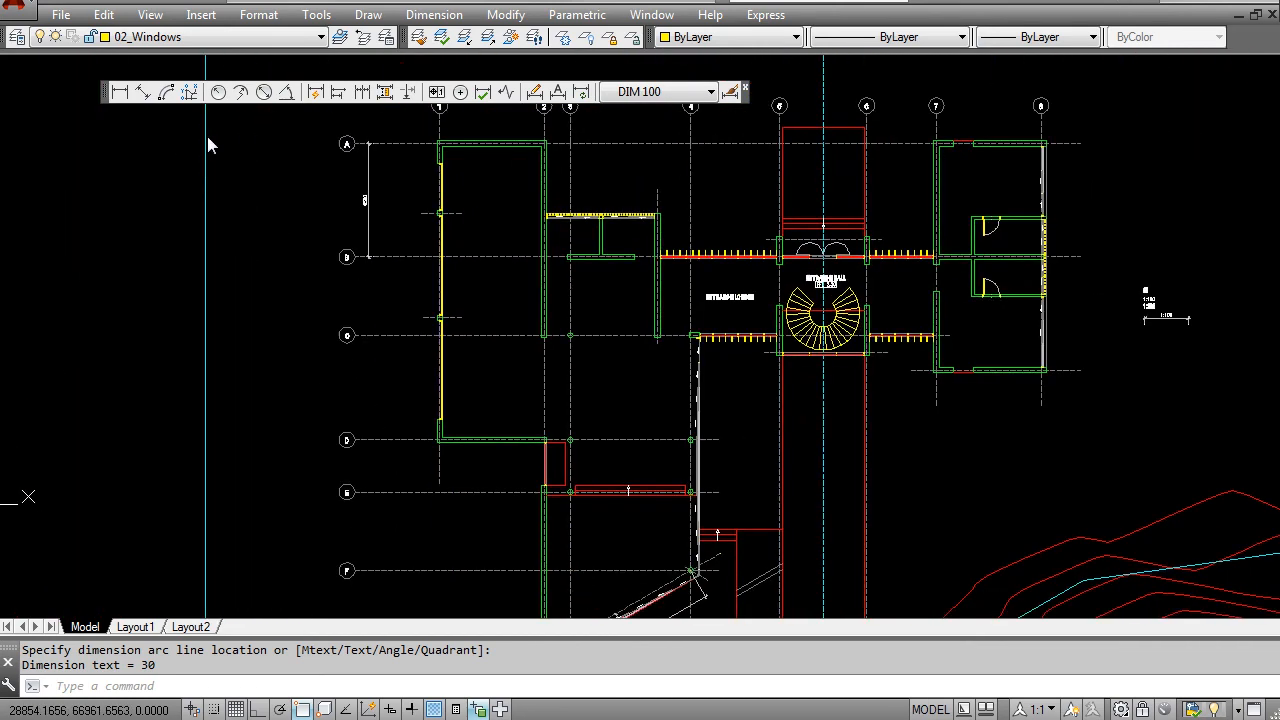
left_click(316, 93)
left_click(388, 533)
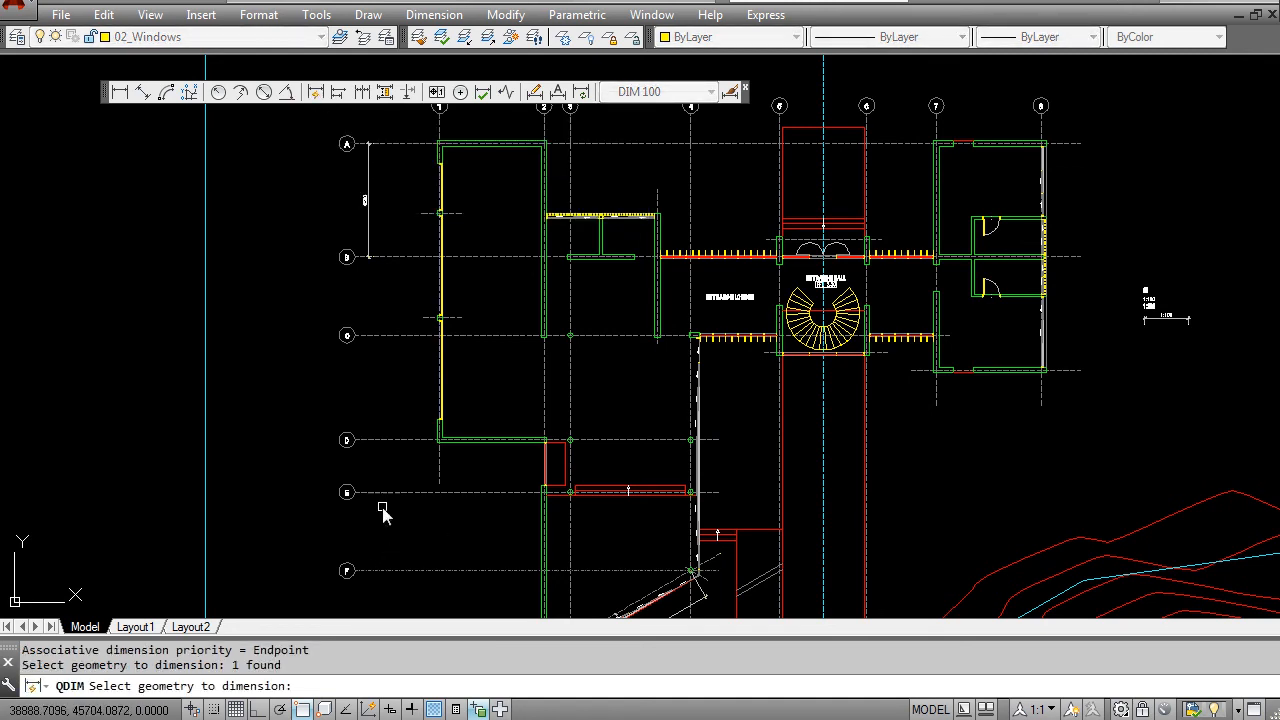
left_click(402, 493)
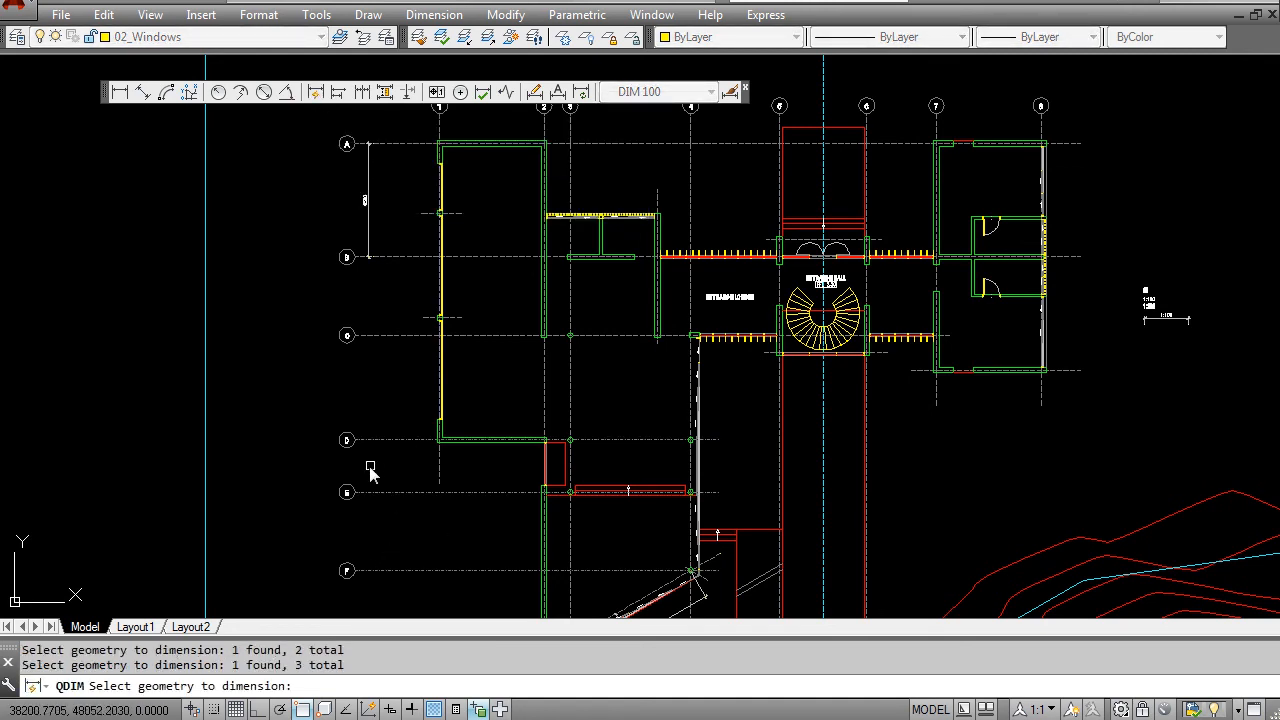
key("Return")
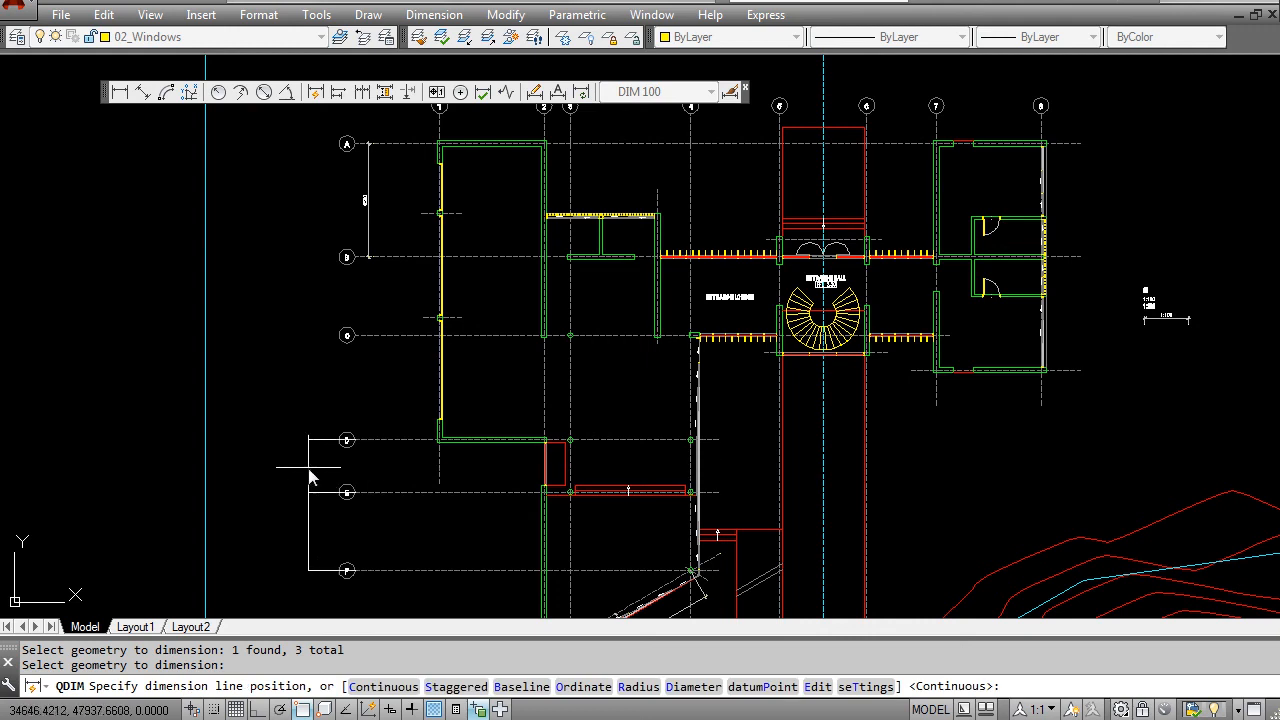
left_click(309, 476)
scroll(306, 497, "up", 2)
middle_click_drag(306, 497, 311, 269)
middle_click_drag(385, 335, 389, 401)
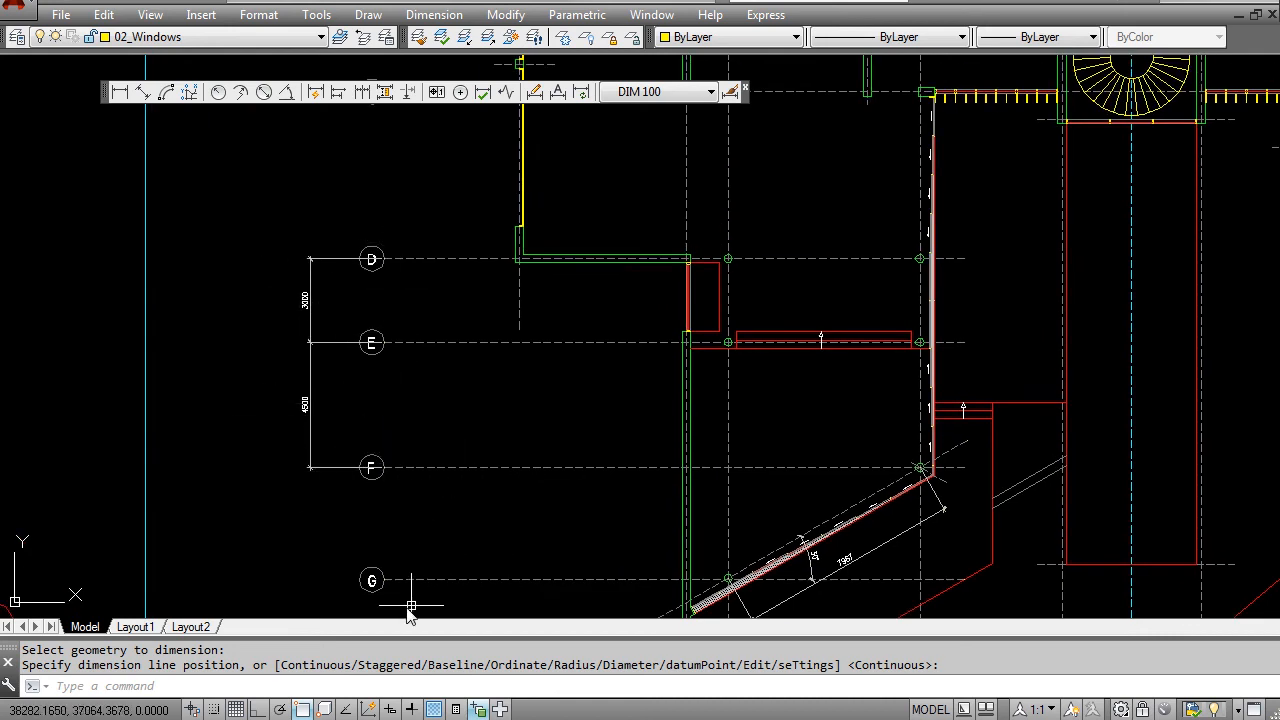
scroll(250, 398, "up", 2)
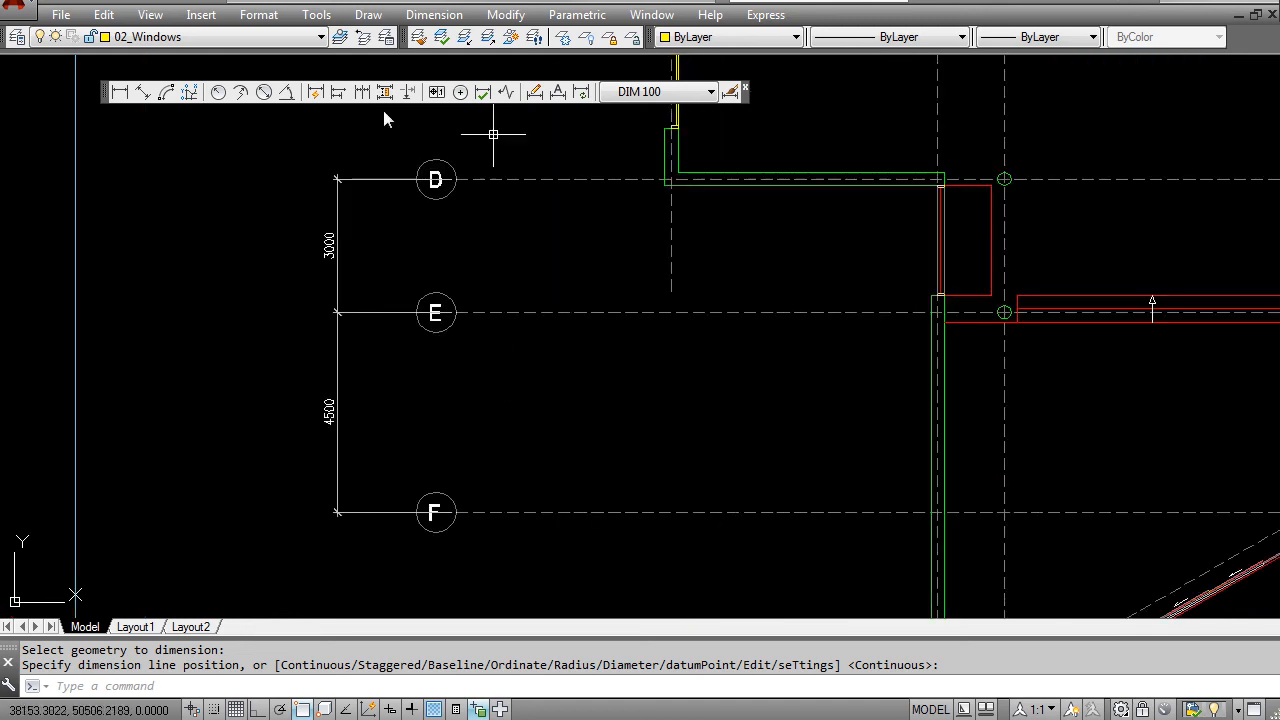
Add a vertical linear dimension between grid lines B and C, aligned with the existing A to B dimension
scroll(286, 409, "down", 4)
scroll(423, 280, "up", 5)
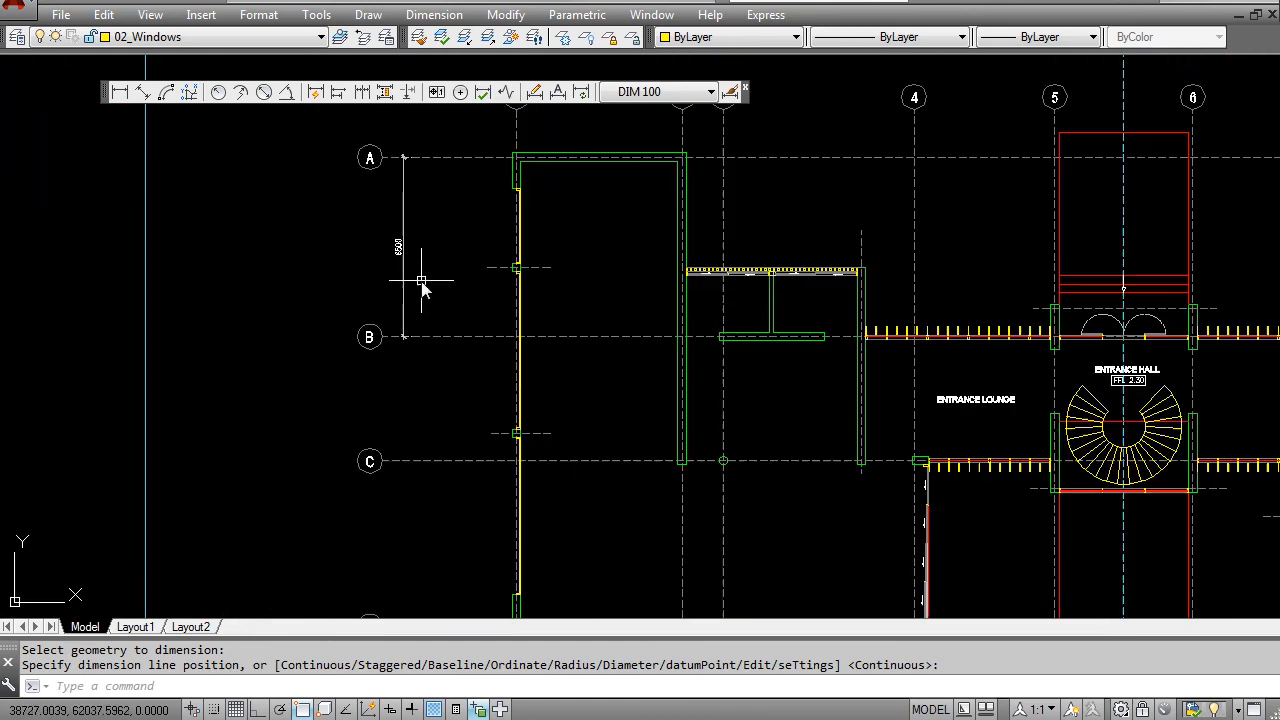
left_click(119, 92)
left_click(430, 337)
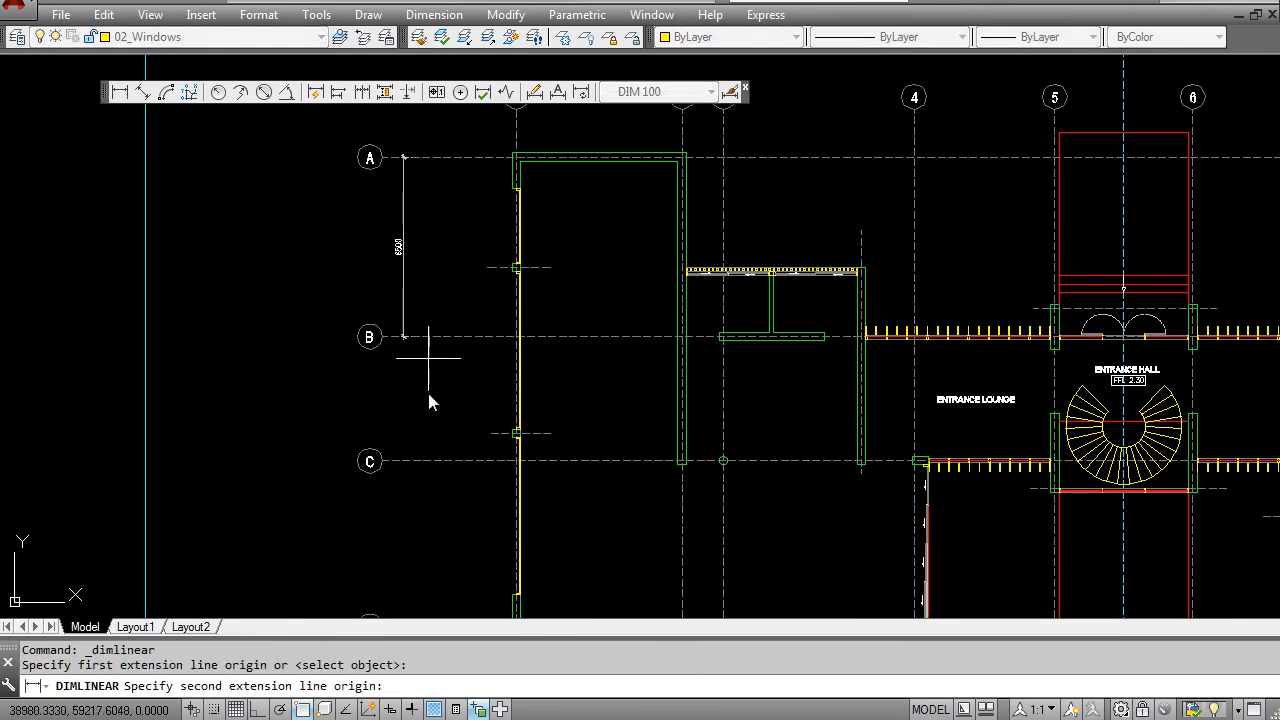
left_click(430, 461)
left_click(404, 336)
Add a vertical linear dimension between grid lines C and D, continuing the line of the dimensions above it
key("Return")
middle_click_drag(443, 486, 432, 350)
left_click(430, 340)
left_click(429, 500)
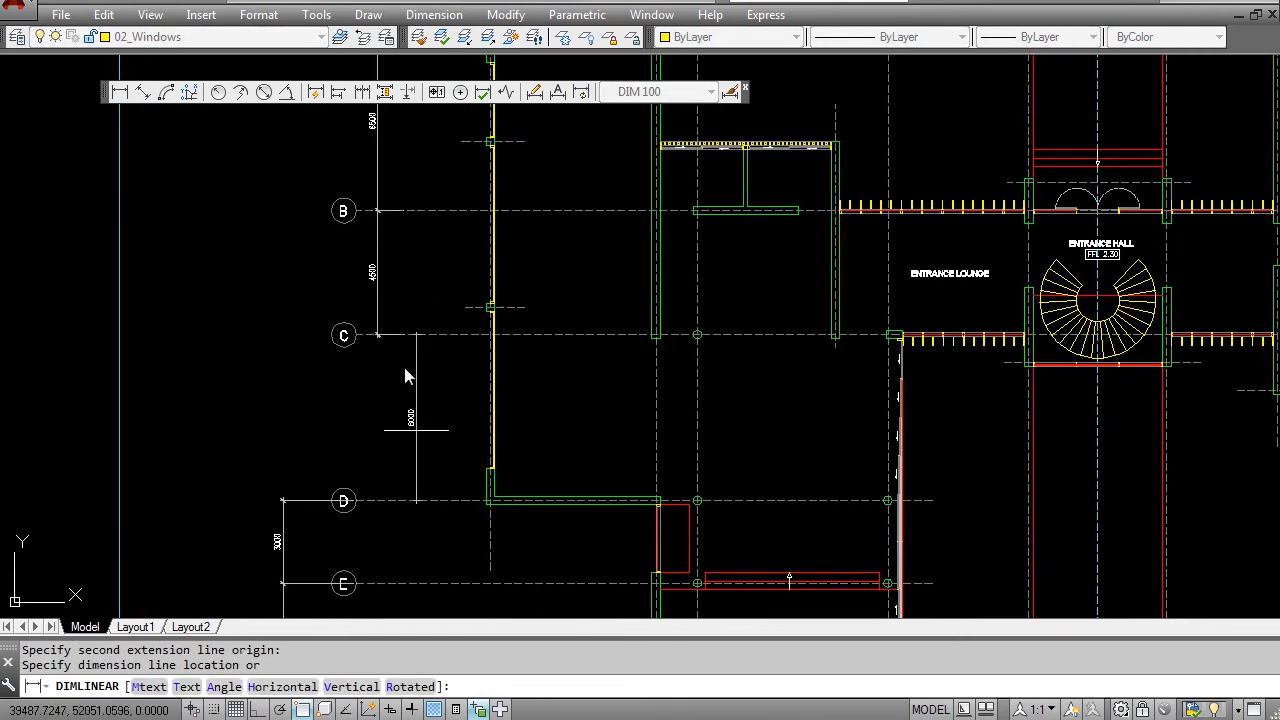
left_click(378, 318)
key("Return")
scroll(407, 430, "down", 5)
key("Escape")
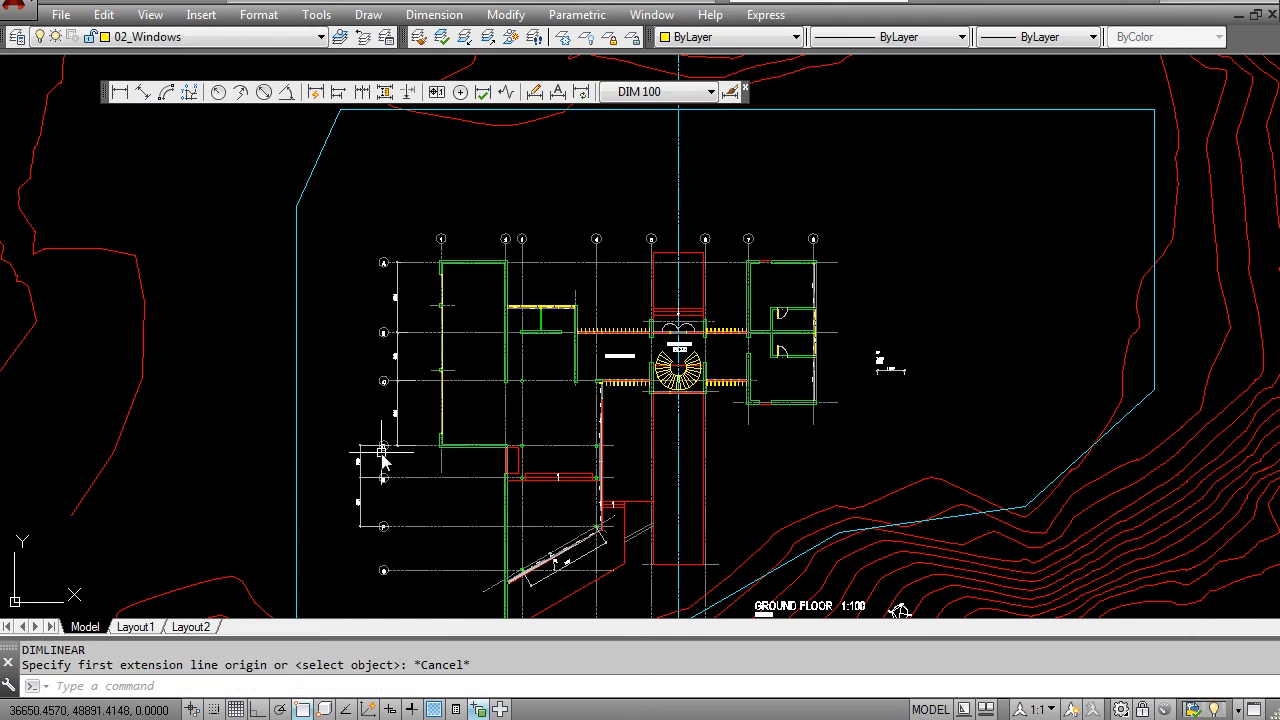
scroll(624, 352, "up", 2)
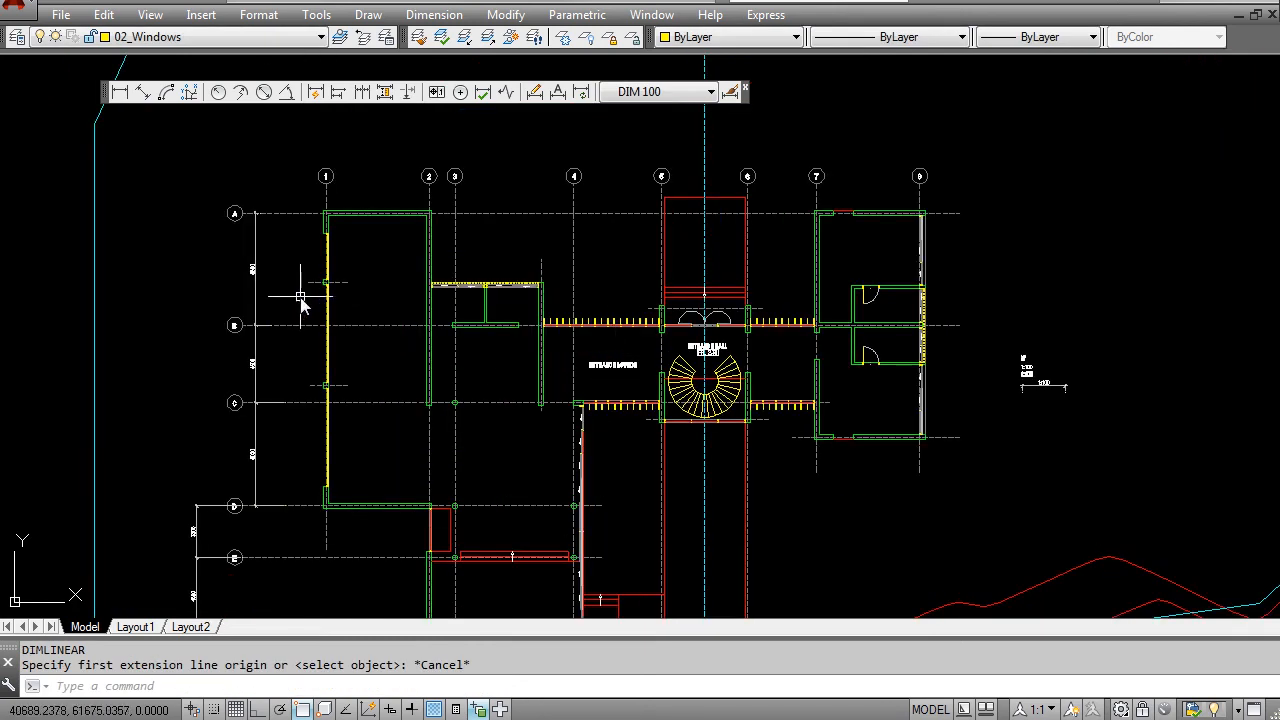
scroll(252, 308, "up", 4)
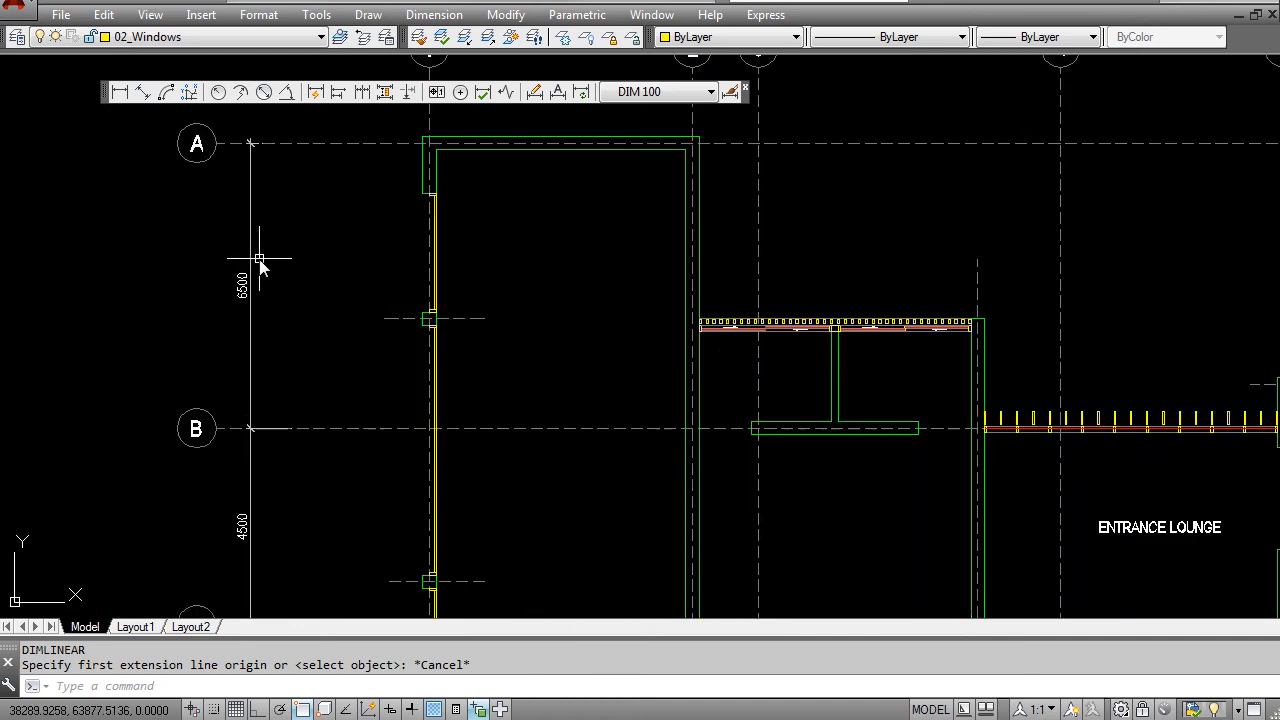
scroll(262, 266, "down", 4)
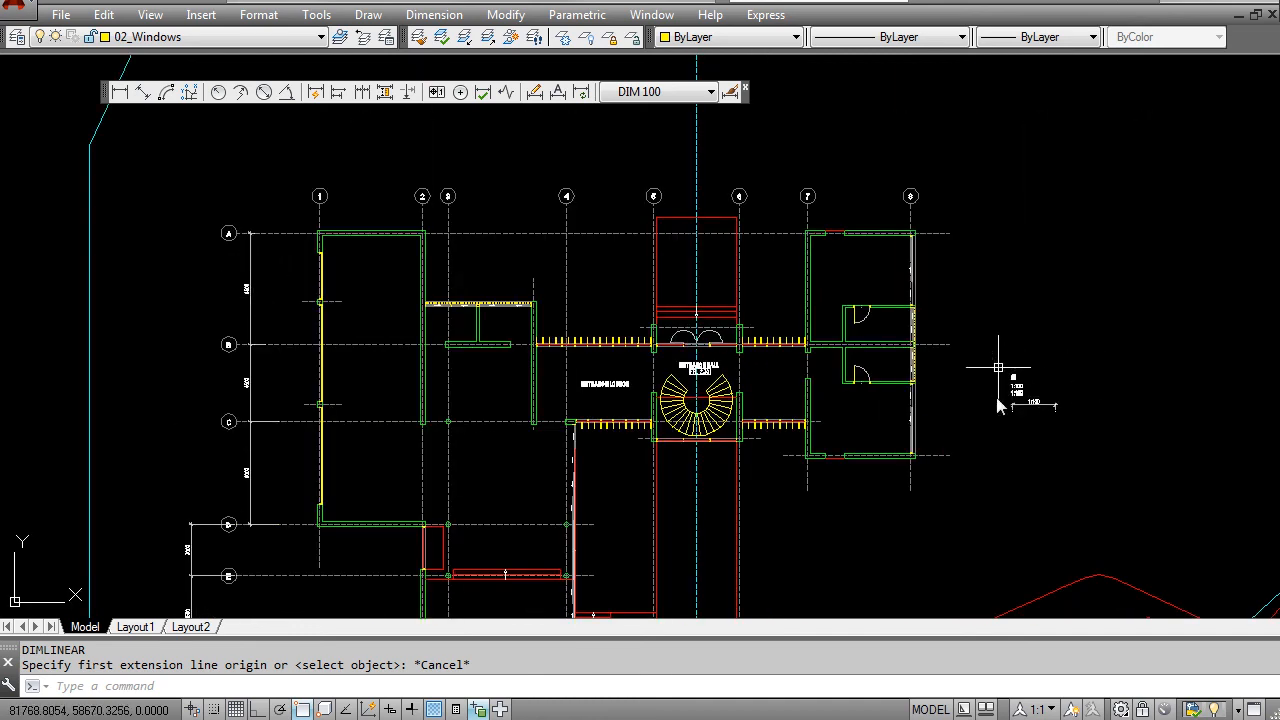
scroll(1058, 376, "up", 5)
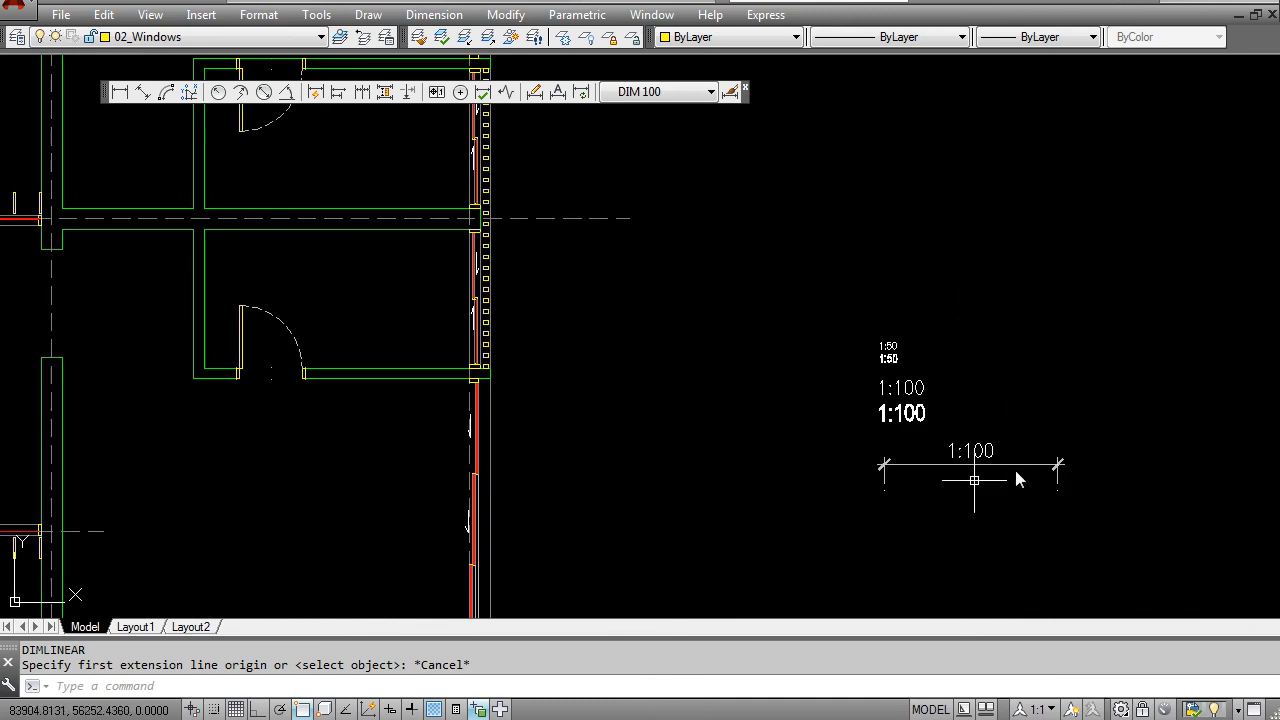
Review the grid dimensions across the ground floor plan and the ENTRANCE HALL label with its framed floor level
scroll(1007, 400, "down", 5)
mouse_move(541, 337)
middle_mouse_down()
mouse_move(866, 372)
mouse_move(963, 361)
middle_mouse_up()
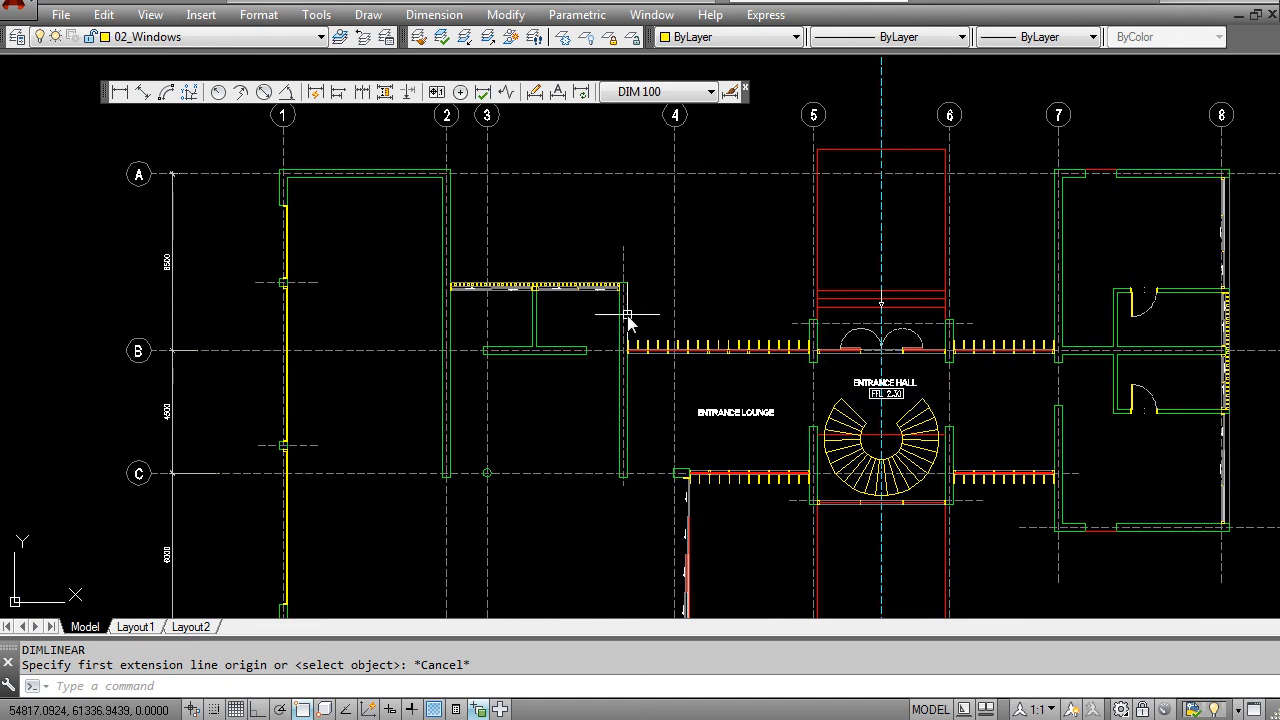
scroll(628, 320, "down", 2)
scroll(628, 320, "down", 2)
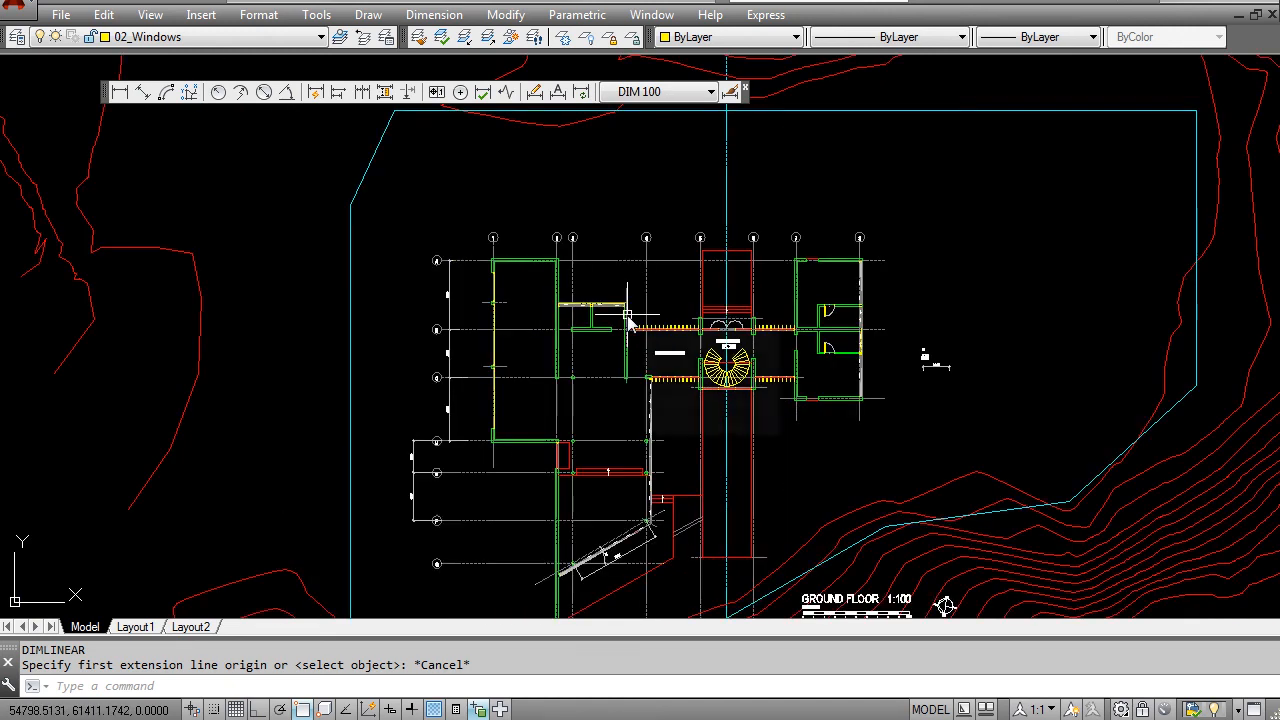
middle_click_drag(643, 490, 587, 411)
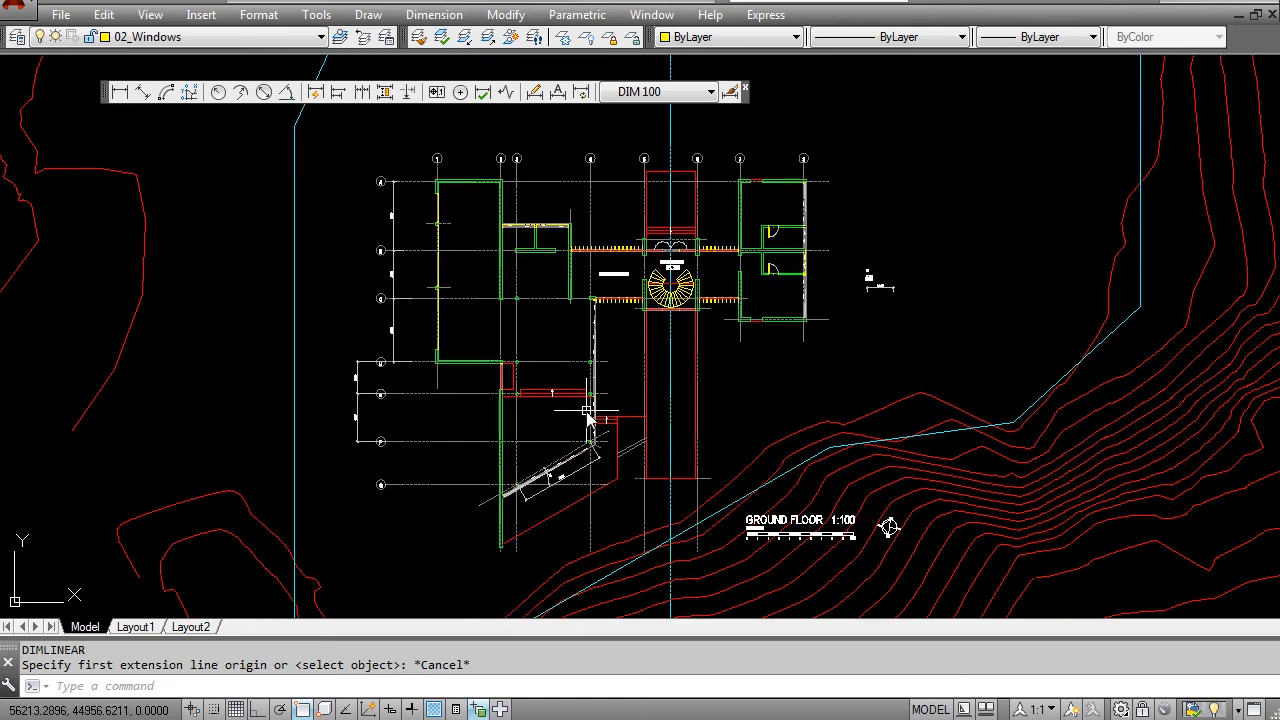
middle_click_drag(687, 425, 637, 431)
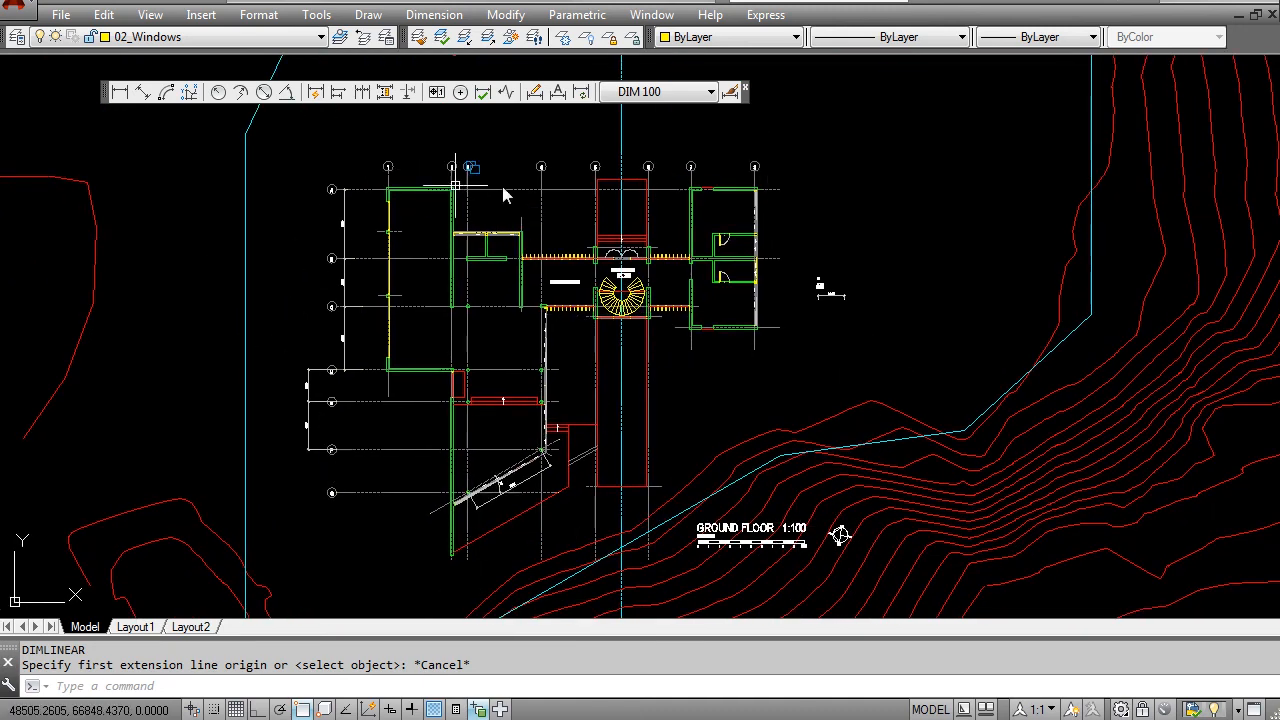
scroll(597, 269, "up", 5)
scroll(491, 368, "up", 3)
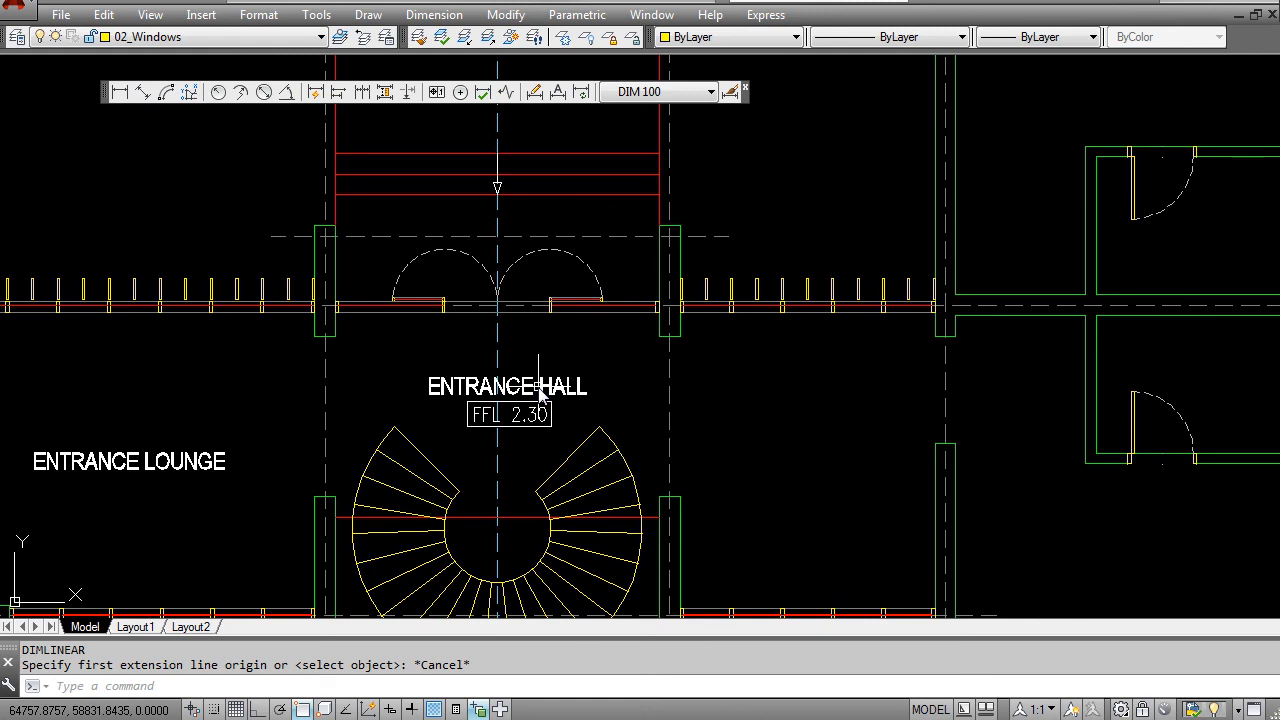
Examine the whole annotated ground floor plan within the site boundary and contours, including its title, scale bar and north arrow
scroll(539, 389, "down", 2)
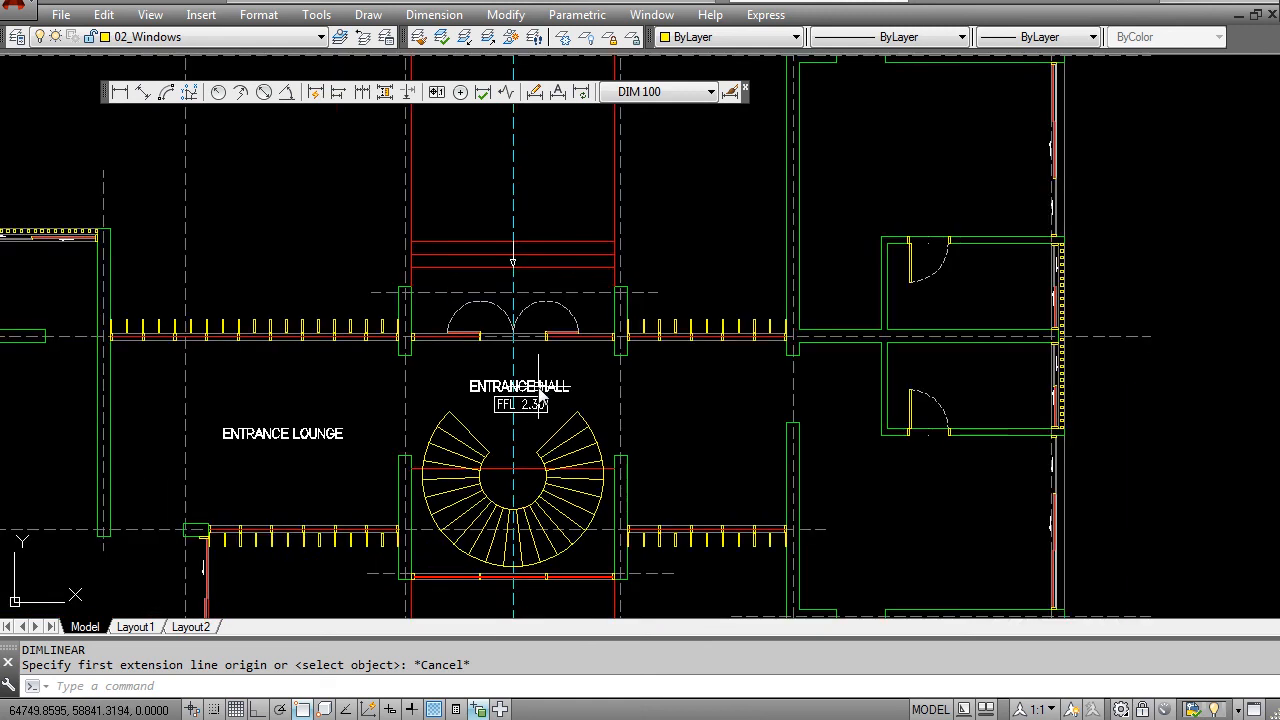
scroll(539, 396, "down", 2)
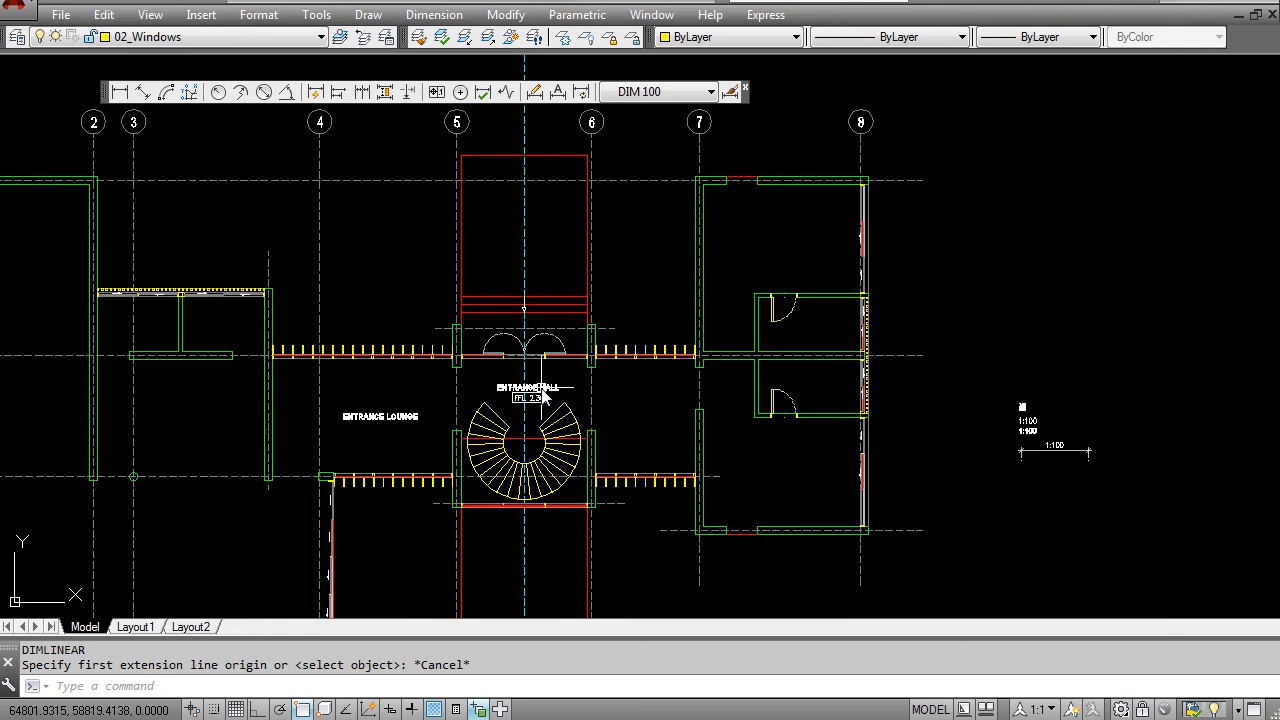
scroll(543, 397, "down", 2)
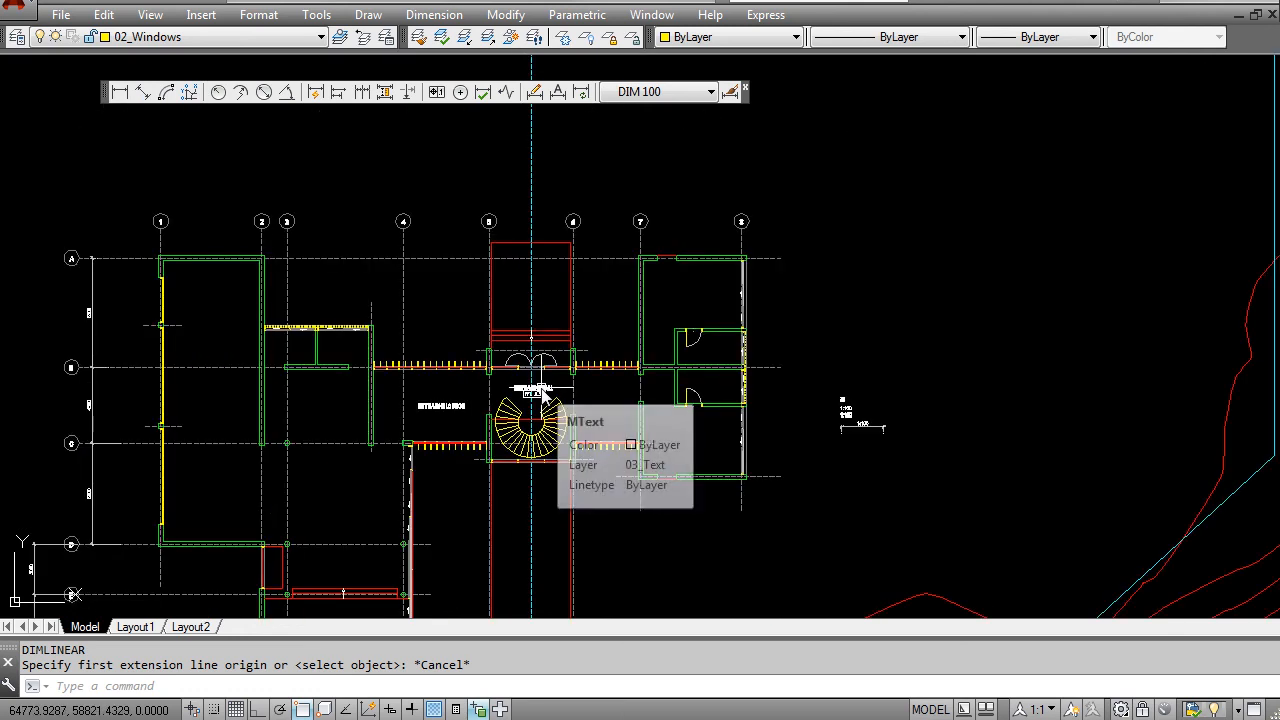
scroll(543, 391, "down", 2)
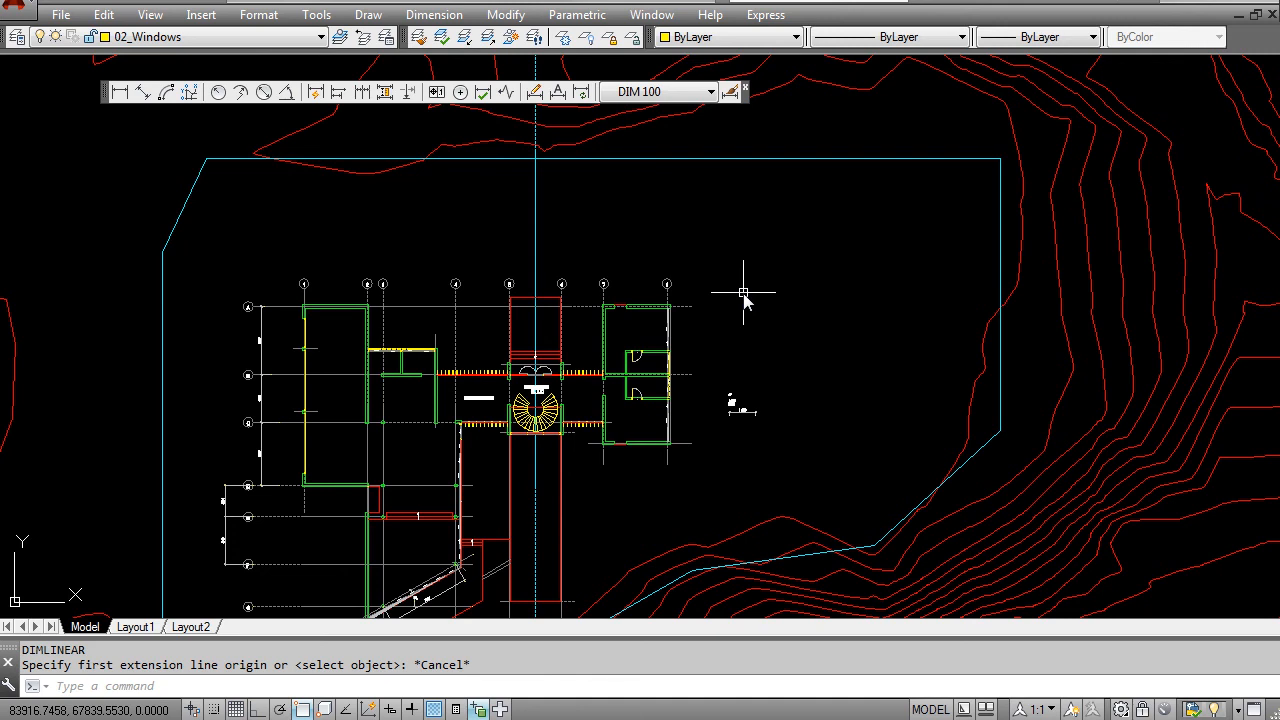
scroll(743, 293, "down", 2)
scroll(429, 300, "down", 2)
middle_click_drag(617, 331, 563, 406)
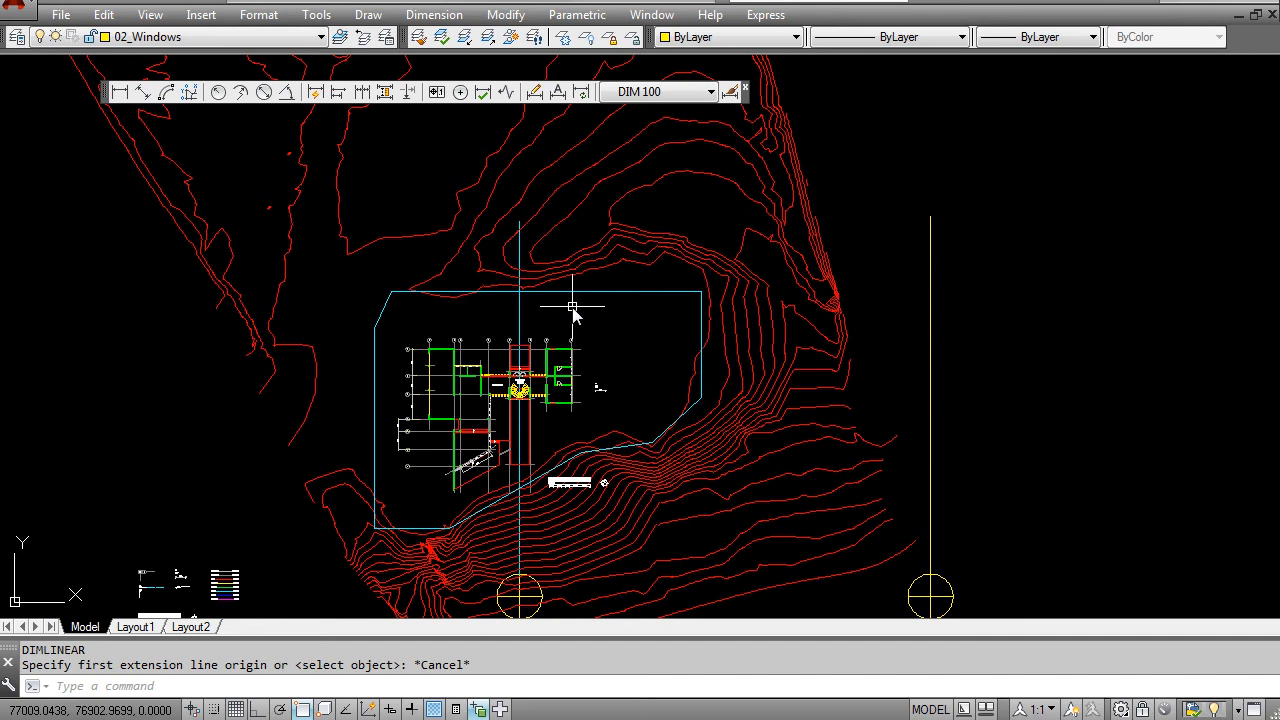
scroll(471, 366, "up", 4)
middle_click_drag(499, 529, 499, 418)
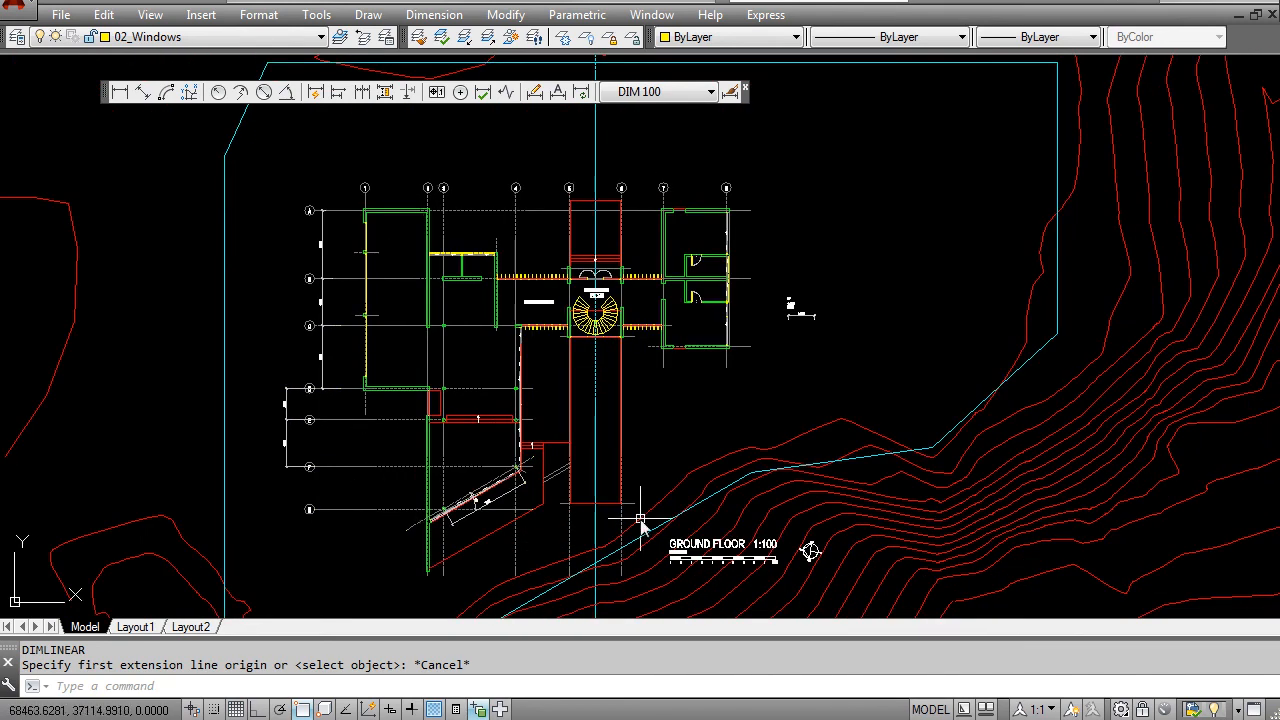